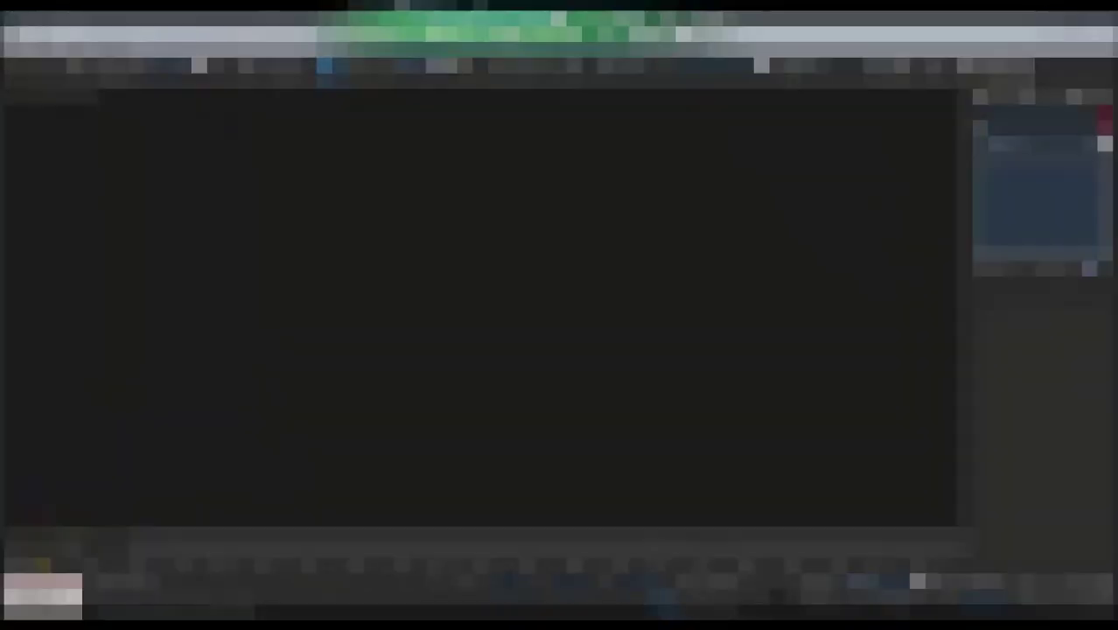
In a new empty scene, show the Shapes creation category with its Splines object types.
{"action": "left_click", "coordinate": [980, 97]}
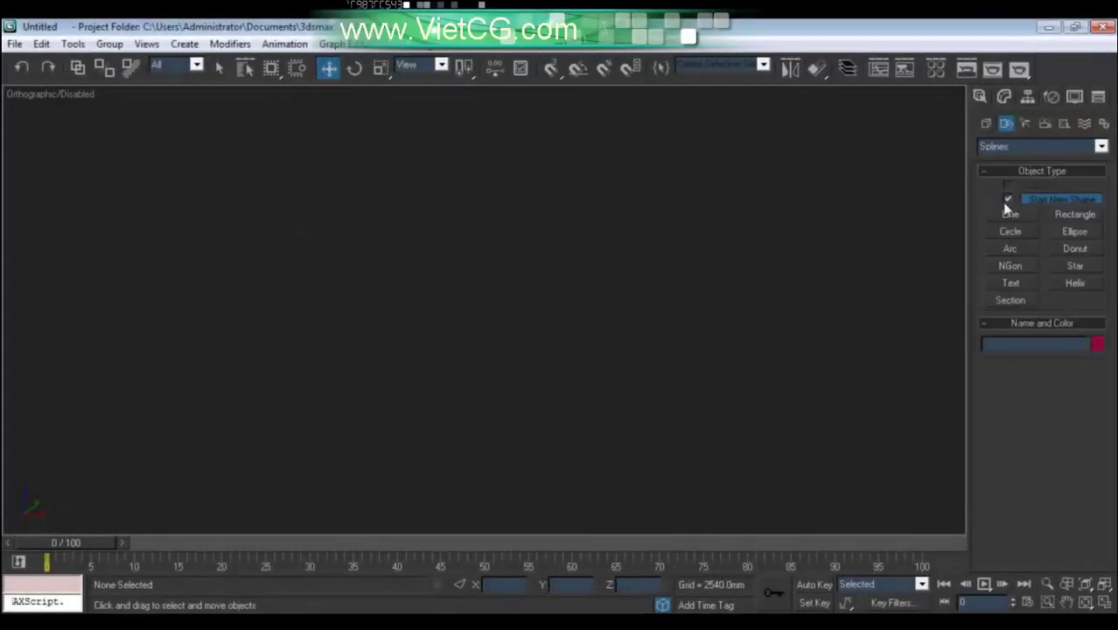
Draw a temporary ground Plane in the Top view.
{"action": "left_click", "coordinate": [986, 123]}
{"action": "left_click", "coordinate": [1075, 270]}
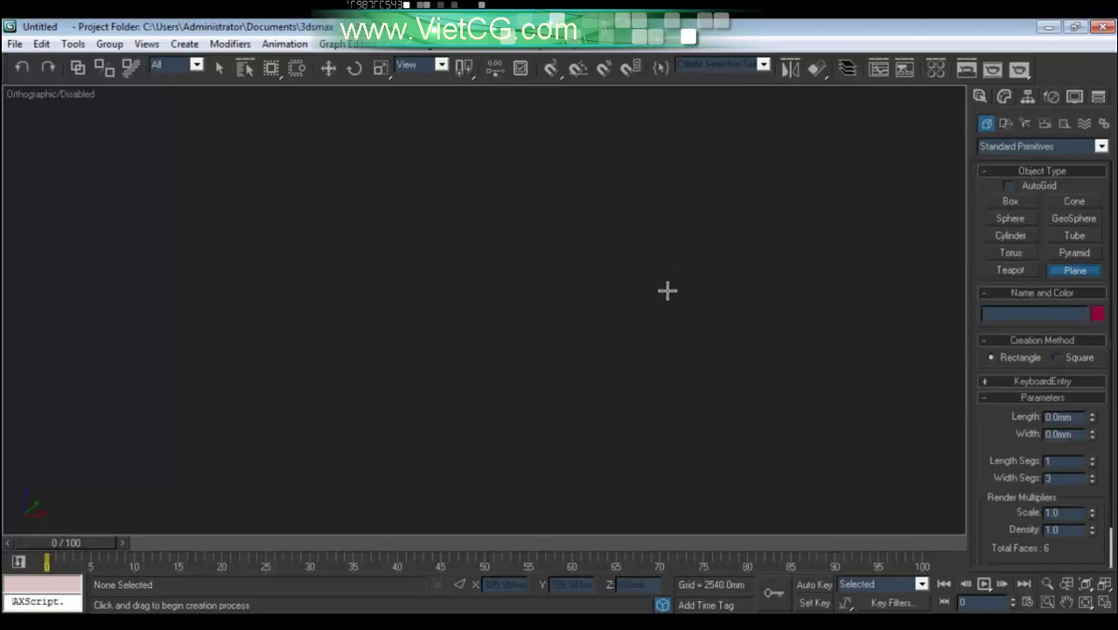
{"action": "key", "text": "t"}
{"action": "left_click_drag", "start_coordinate": [357, 220], "coordinate": [639, 468]}
{"action": "key", "text": "w"}
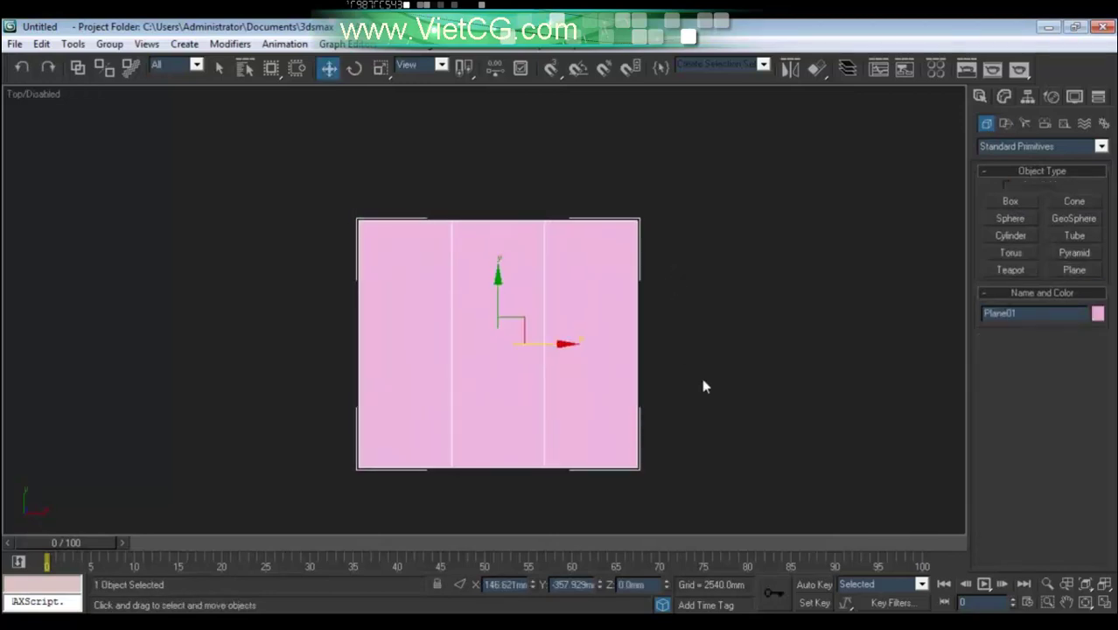
Draw a tall square-based box, Box01 (about 1098.973 × 1098.973 × 1860.167), on the plane in Perspective.
{"action": "left_click", "coordinate": [1011, 203]}
{"action": "mouse_move", "coordinate": [615, 290]}
{"action": "middle_mouse_down", "text": "alt"}
{"action": "mouse_move", "coordinate": [568, 275]}
{"action": "mouse_move", "coordinate": [553, 219]}
{"action": "mouse_move", "coordinate": [587, 303]}
{"action": "middle_mouse_up", "text": "alt"}
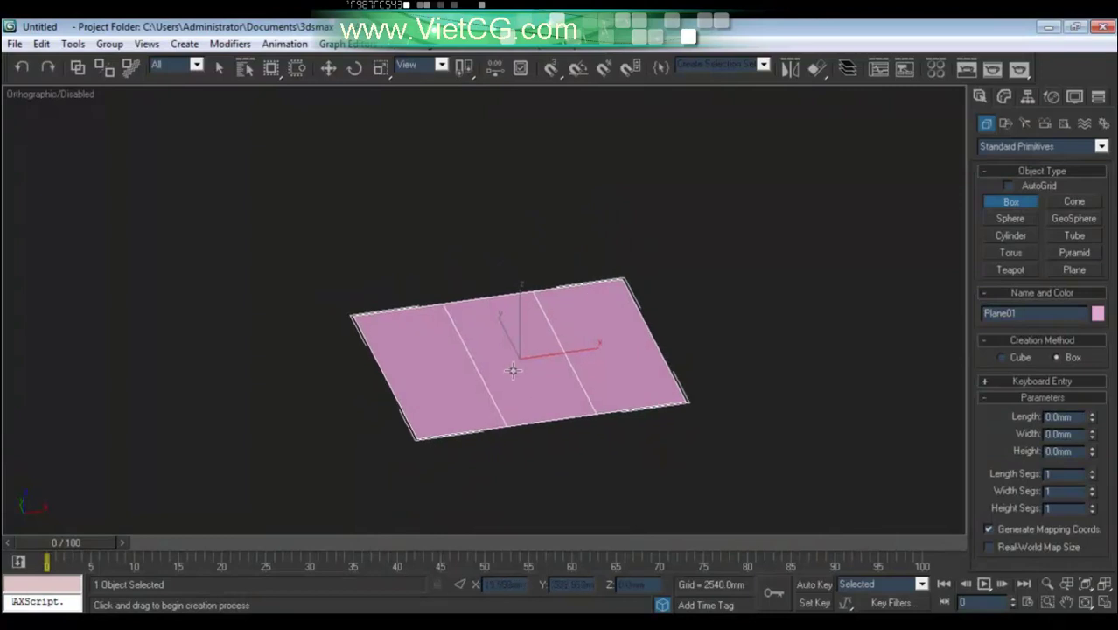
{"action": "key", "text": "p"}
{"action": "left_click_drag", "start_coordinate": [474, 404], "coordinate": [508, 359]}
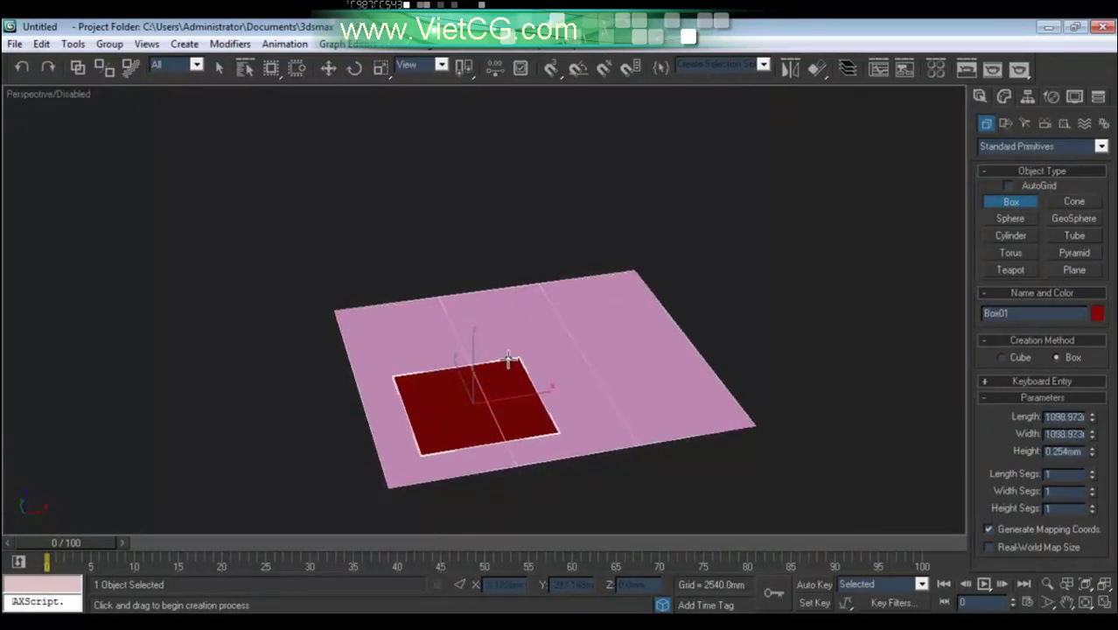
{"action": "left_click", "coordinate": [492, 130]}
{"action": "key", "text": "w"}
Delete the ground plane, then select Box01 in the Modify panel.
{"action": "mouse_move", "coordinate": [553, 332]}
{"action": "middle_mouse_down", "text": "alt"}
{"action": "mouse_move", "coordinate": [587, 319]}
{"action": "mouse_move", "coordinate": [561, 315]}
{"action": "mouse_move", "coordinate": [644, 386]}
{"action": "middle_mouse_up", "text": "alt"}
{"action": "left_click", "coordinate": [647, 385]}
{"action": "key", "text": "Delete"}
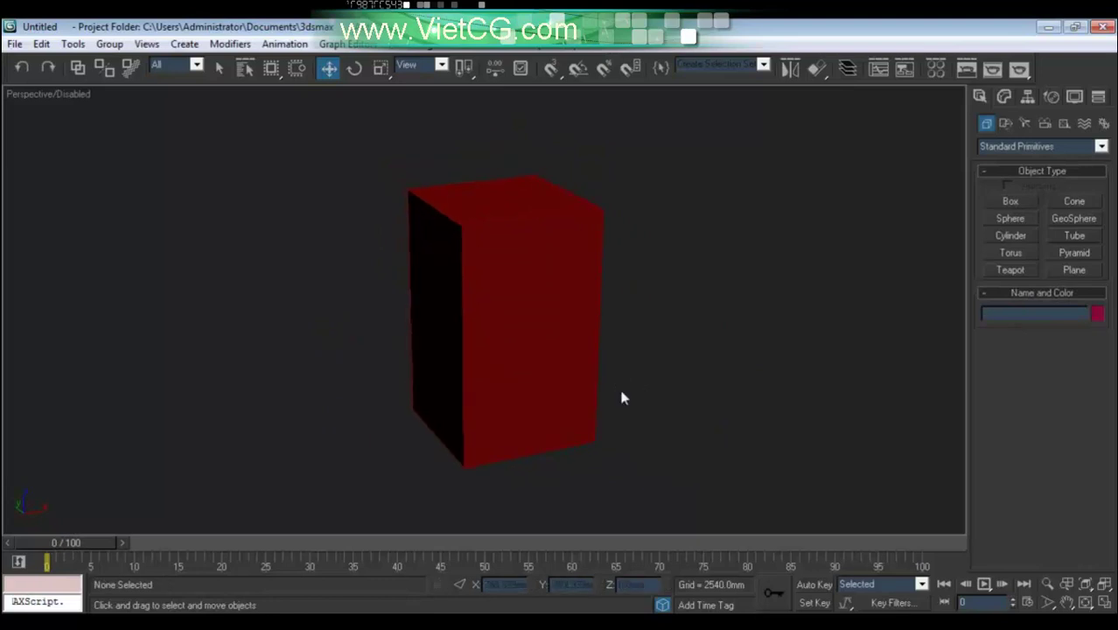
{"action": "left_click", "coordinate": [549, 319]}
{"action": "left_click", "coordinate": [1003, 96]}
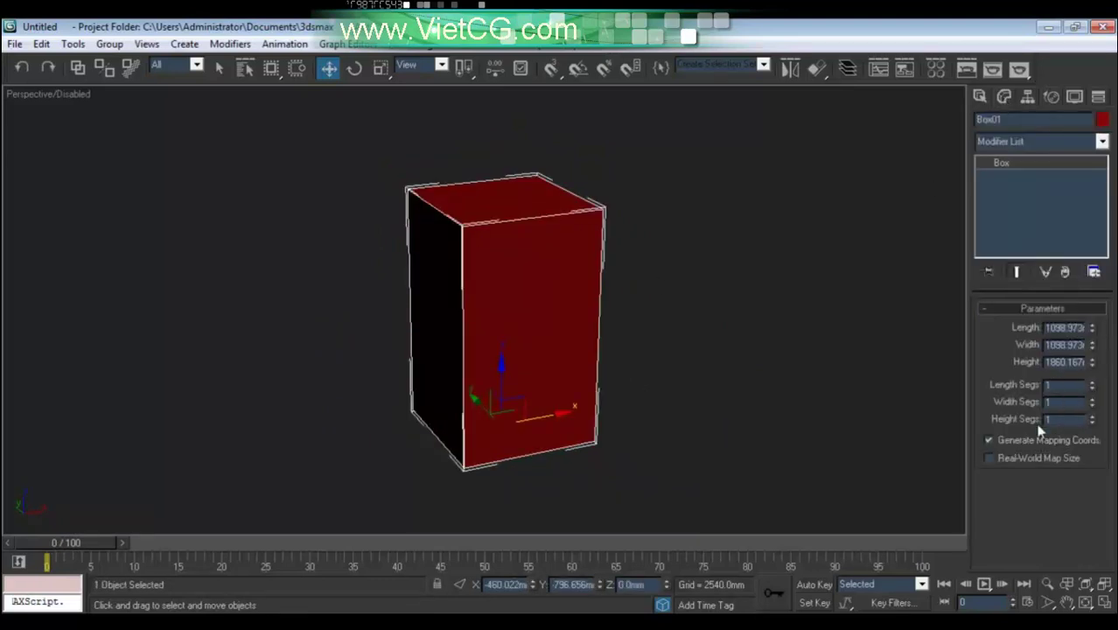
{"action": "middle_click_drag", "start_coordinate": [601, 288], "coordinate": [609, 292]}
Convert Box01 to an Editable Poly.
{"action": "right_click", "coordinate": [573, 271]}
{"action": "mouse_move", "coordinate": [605, 421]}
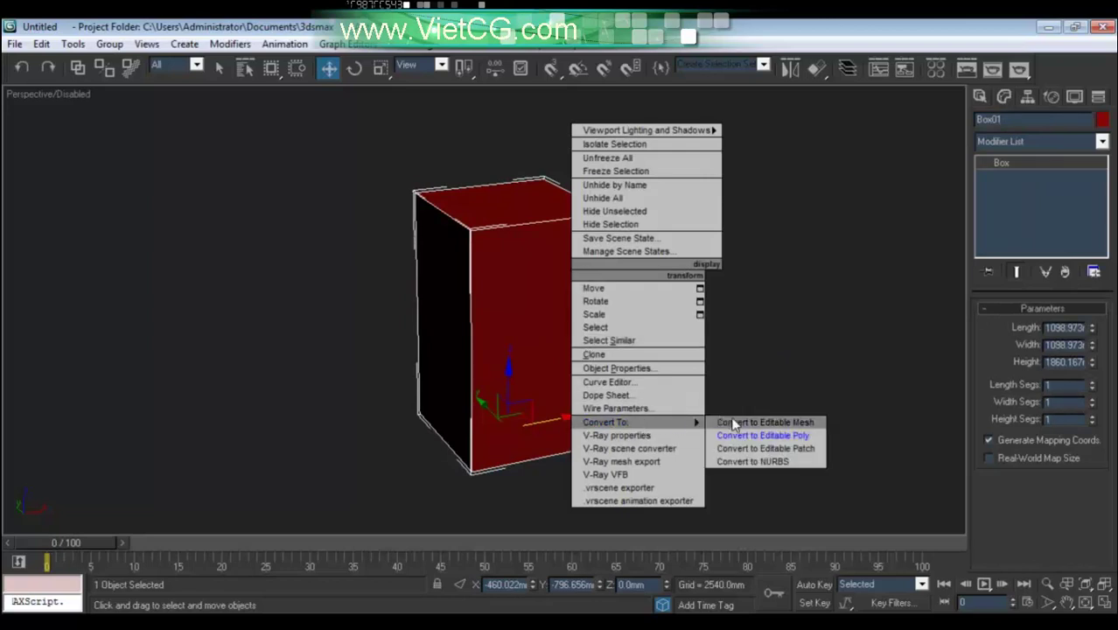
{"action": "left_click", "coordinate": [737, 434]}
{"action": "middle_click_drag", "start_coordinate": [652, 367], "coordinate": [788, 328], "text": "alt"}
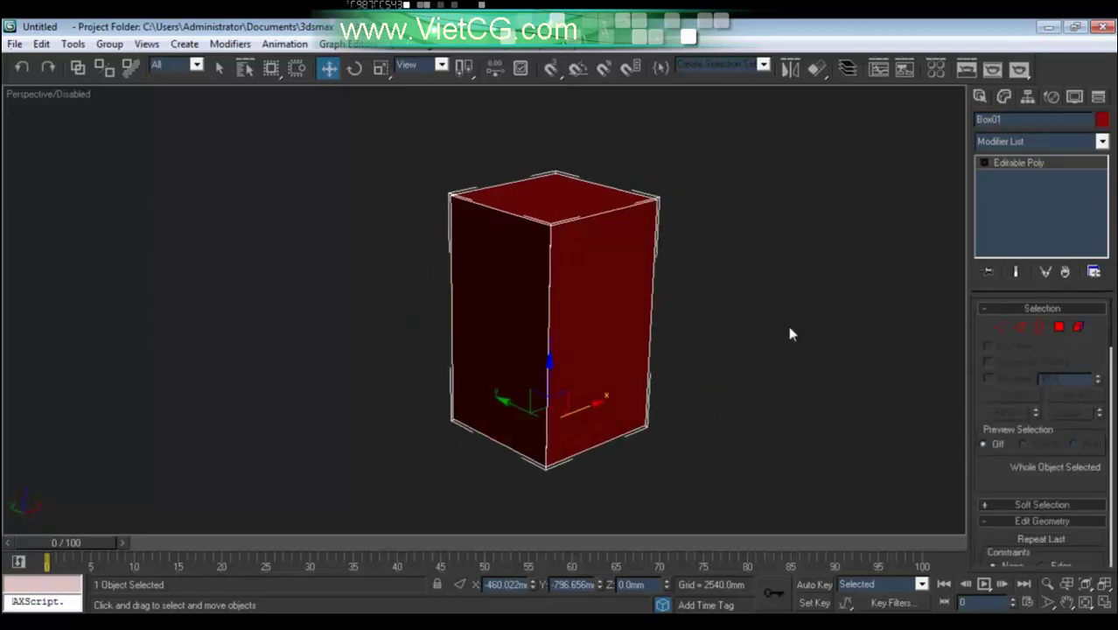
Nudge the top face down slightly, then switch to Edge sub-object mode.
{"action": "left_click", "coordinate": [1060, 328]}
{"action": "left_click", "coordinate": [598, 194]}
{"action": "left_click_drag", "start_coordinate": [556, 152], "coordinate": [558, 171]}
{"action": "left_click", "coordinate": [1023, 327]}
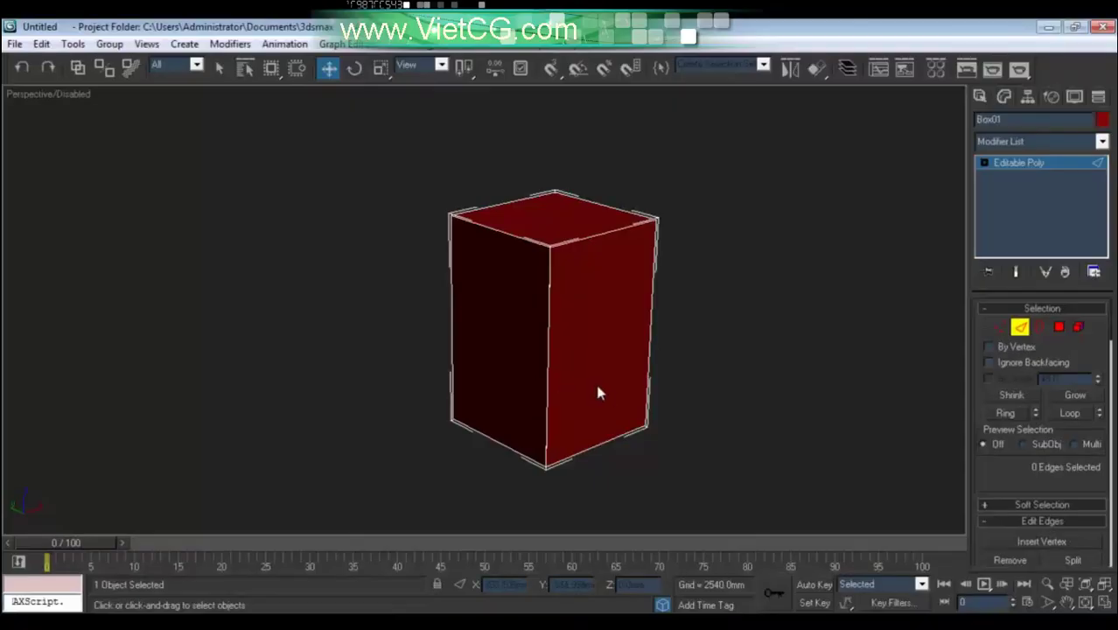
{"action": "middle_click_drag", "start_coordinate": [598, 394], "coordinate": [624, 367], "text": "alt"}
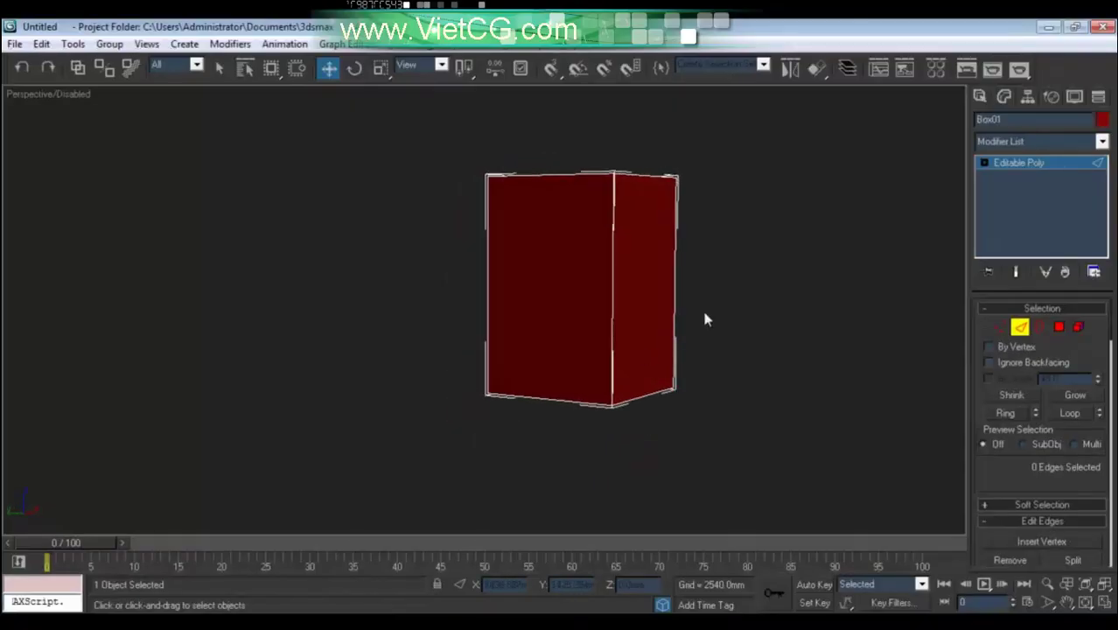
In wireframe display, marquee-select the box's four vertical corner edges.
{"action": "key", "text": "F3"}
{"action": "left_click_drag", "start_coordinate": [717, 302], "coordinate": [550, 271]}
{"action": "middle_click_drag", "start_coordinate": [624, 324], "coordinate": [631, 350], "text": "alt"}
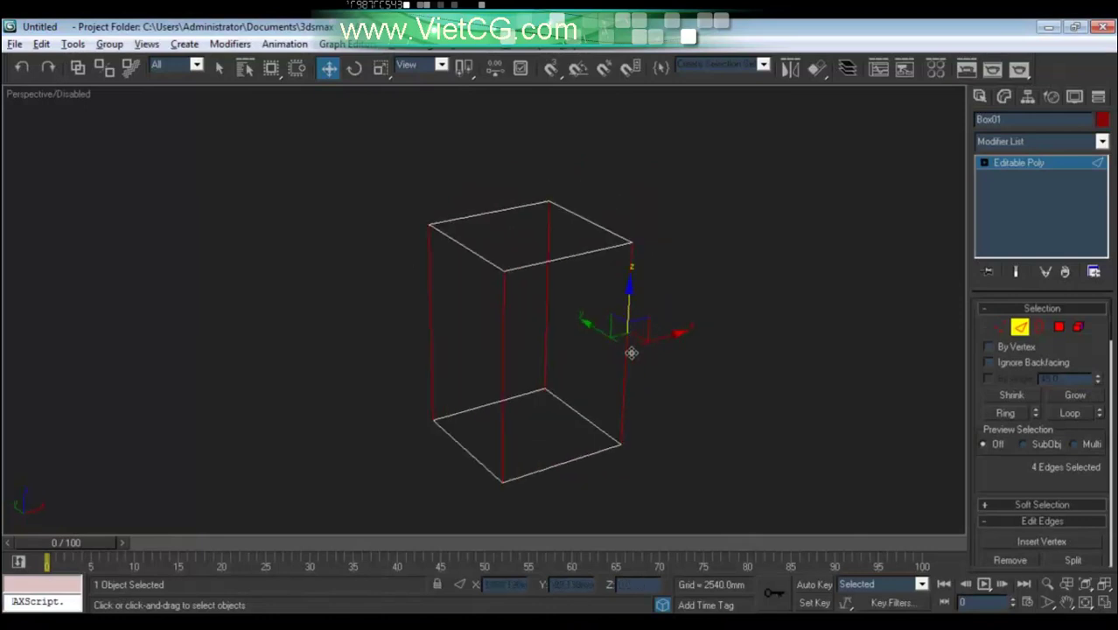
{"action": "scroll", "coordinate": [990, 475], "scroll_direction": "down", "scroll_amount": 2}
{"action": "scroll", "coordinate": [997, 464], "scroll_direction": "down", "scroll_amount": 1}
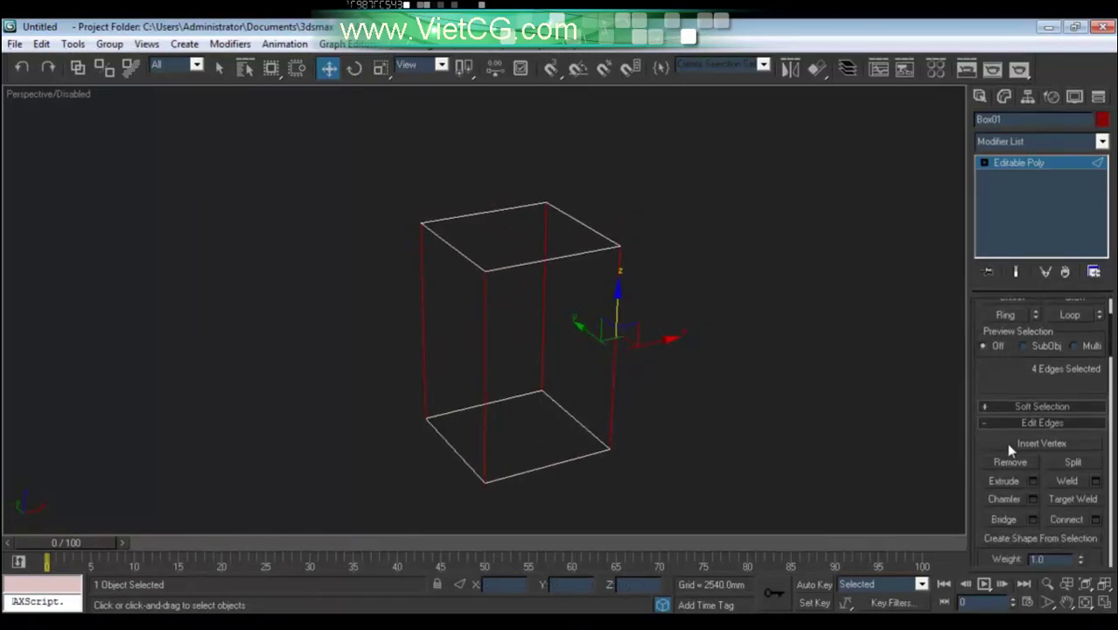
Chamfer the four vertical edges, then view the box from the Front.
{"action": "left_click", "coordinate": [1006, 496]}
{"action": "scroll", "coordinate": [516, 346], "scroll_direction": "up", "scroll_amount": 3}
{"action": "left_click_drag", "start_coordinate": [498, 335], "coordinate": [500, 305]}
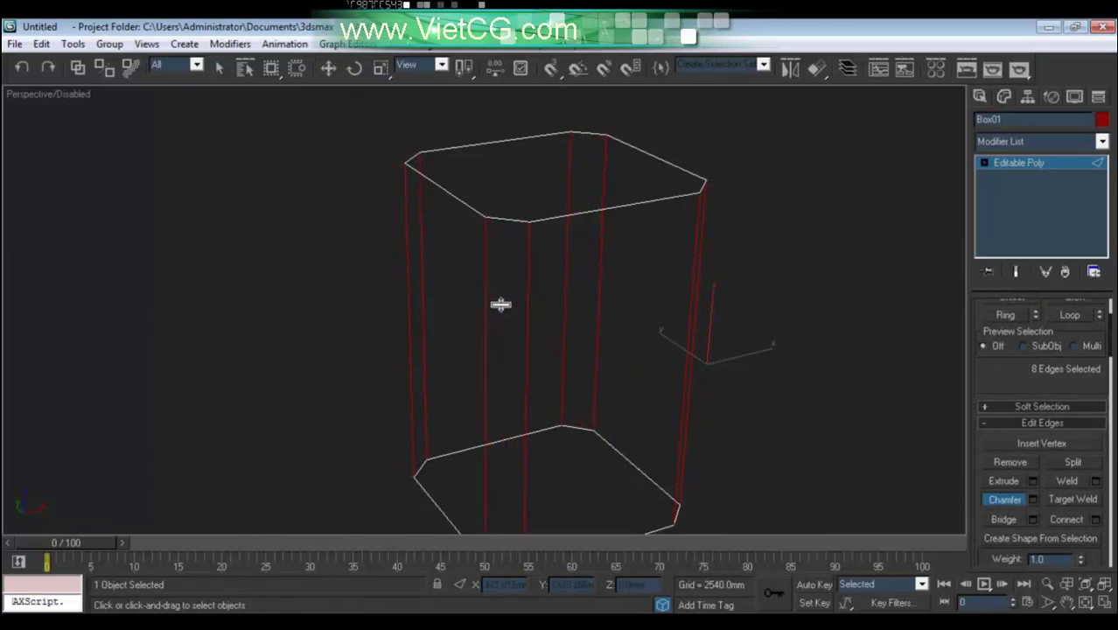
{"action": "scroll", "coordinate": [507, 306], "scroll_direction": "down", "scroll_amount": 4}
{"action": "mouse_move", "coordinate": [512, 312]}
{"action": "middle_mouse_down"}
{"action": "mouse_move", "coordinate": [605, 343]}
{"action": "mouse_move", "coordinate": [589, 328]}
{"action": "middle_mouse_up"}
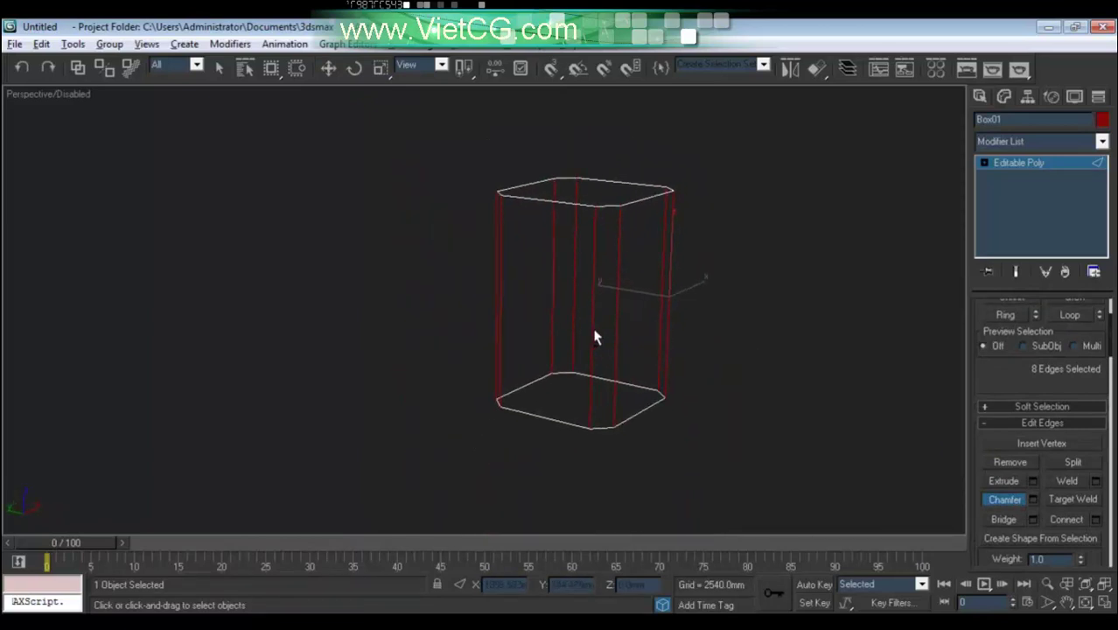
{"action": "key", "text": "f"}
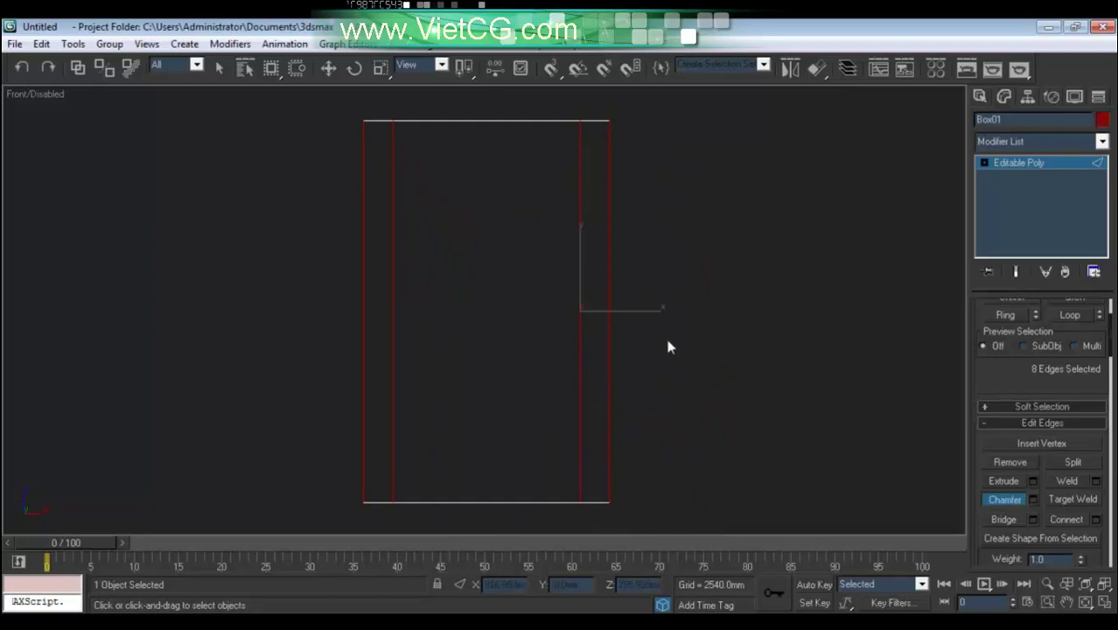
{"action": "scroll", "coordinate": [1039, 403], "scroll_direction": "down", "scroll_amount": 2}
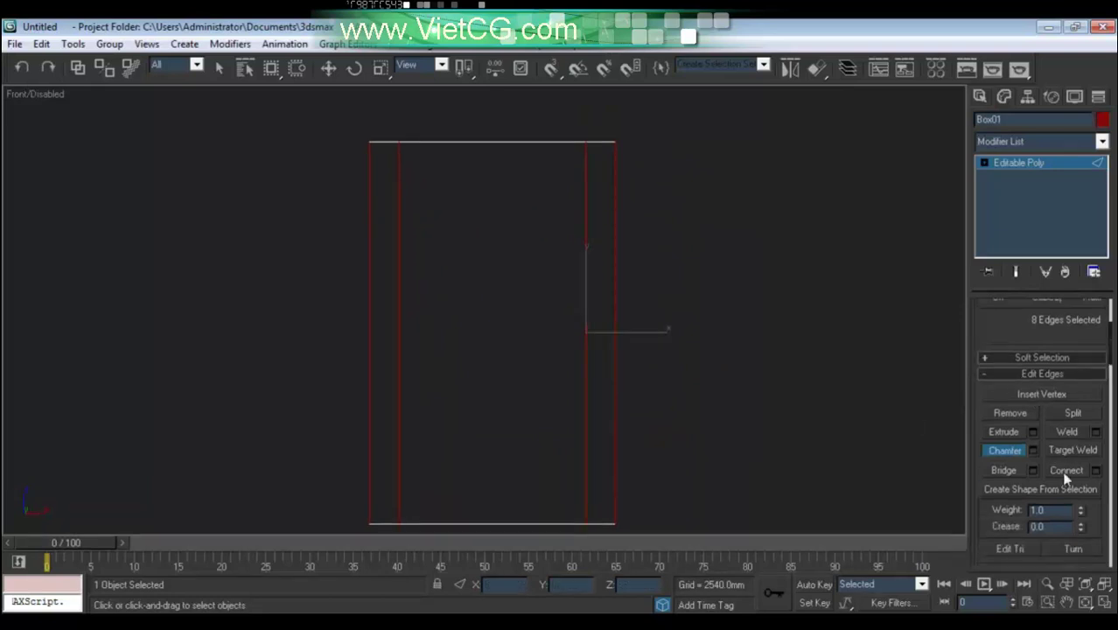
Connect the vertical edges with a new loop, Slide set to 40 near the top.
{"action": "left_click", "coordinate": [1095, 471]}
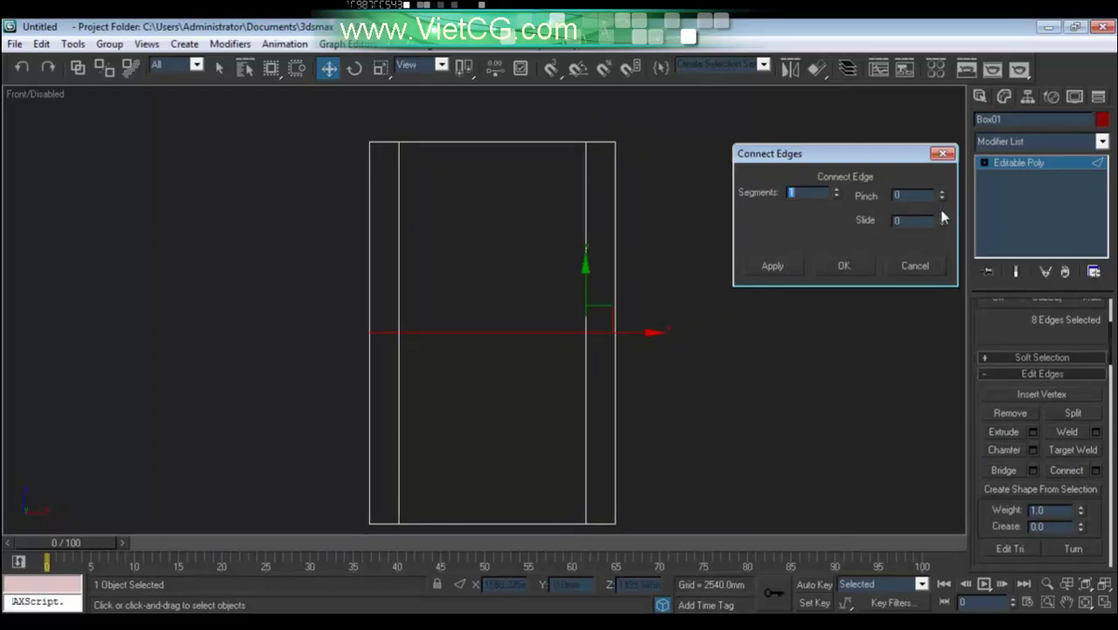
{"action": "left_click_drag", "start_coordinate": [943, 222], "coordinate": [932, 152]}
{"action": "left_click", "coordinate": [845, 266]}
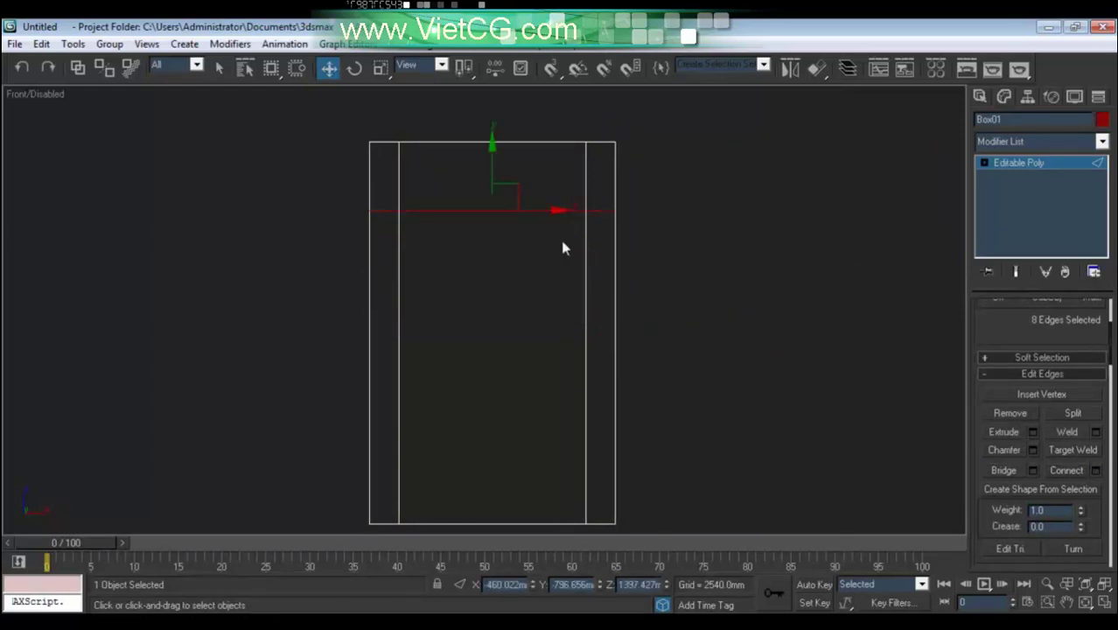
Marquee-select all the edges along the box's top rim.
{"action": "left_click", "coordinate": [537, 141]}
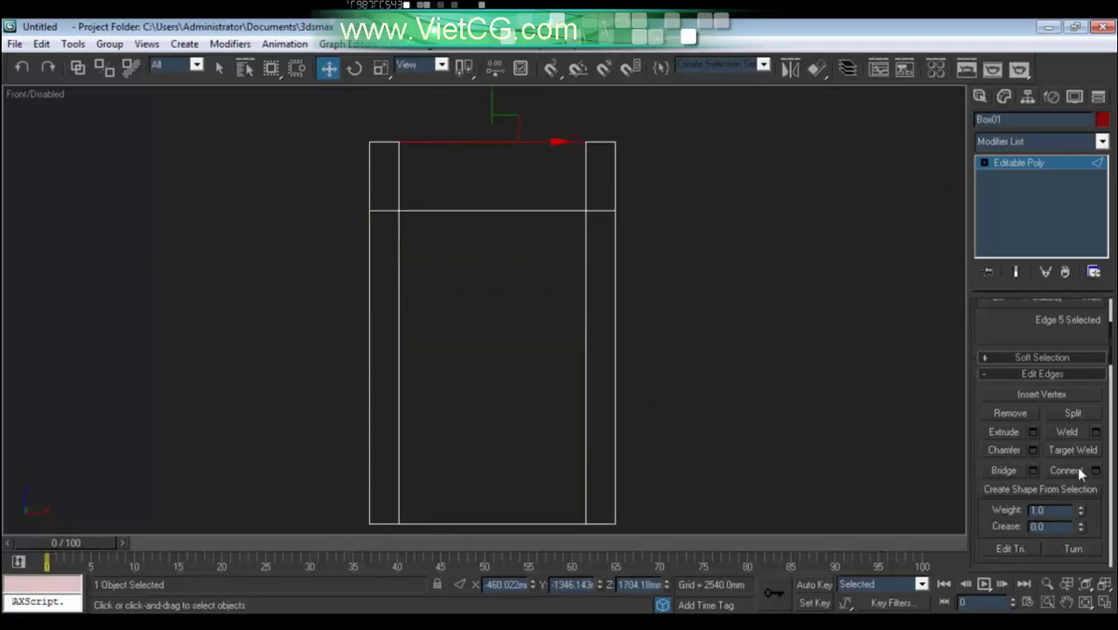
{"action": "left_click_drag", "start_coordinate": [682, 181], "coordinate": [317, 93]}
{"action": "left_click_drag", "start_coordinate": [762, 379], "coordinate": [281, 174]}
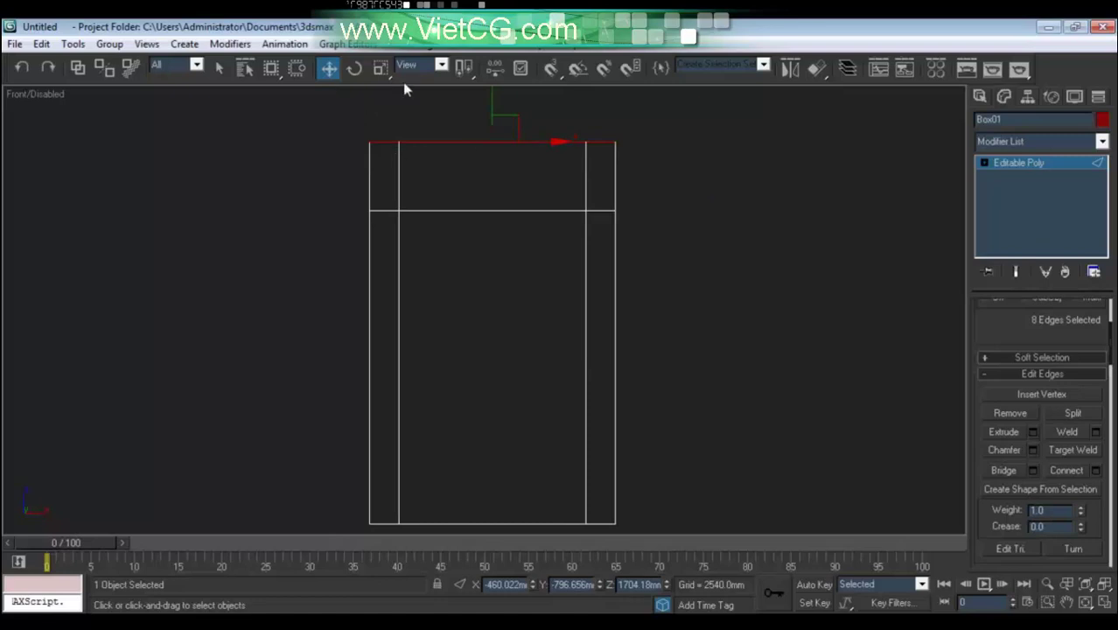
Scale the top rim edges to 114% in the Scale Transform Type-In.
{"action": "right_click", "coordinate": [381, 70]}
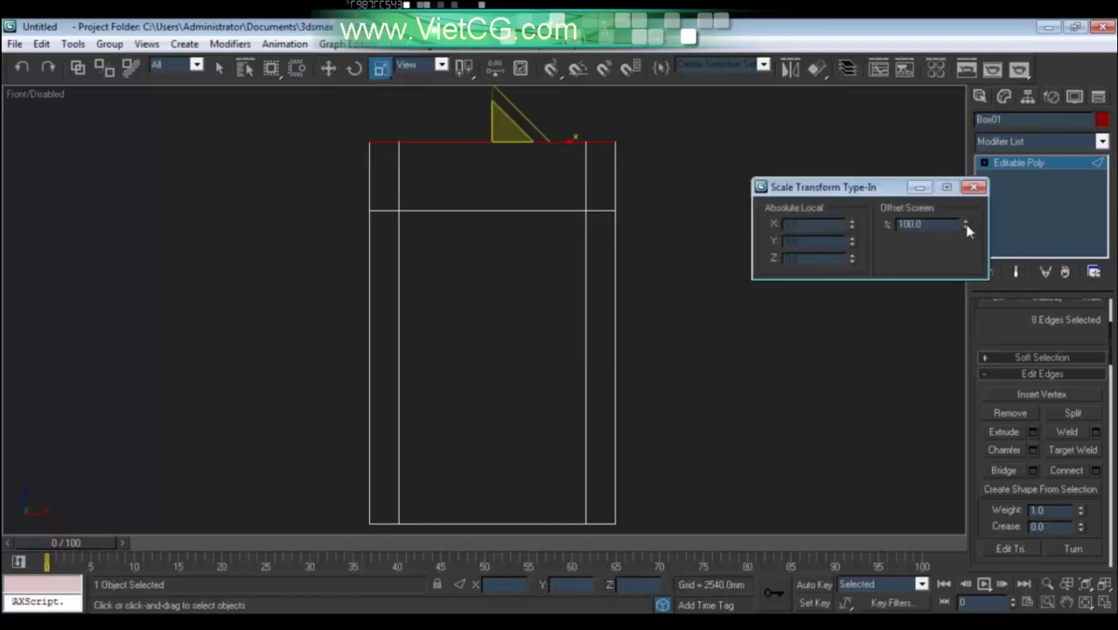
{"action": "left_click_drag", "start_coordinate": [964, 222], "coordinate": [963, 208]}
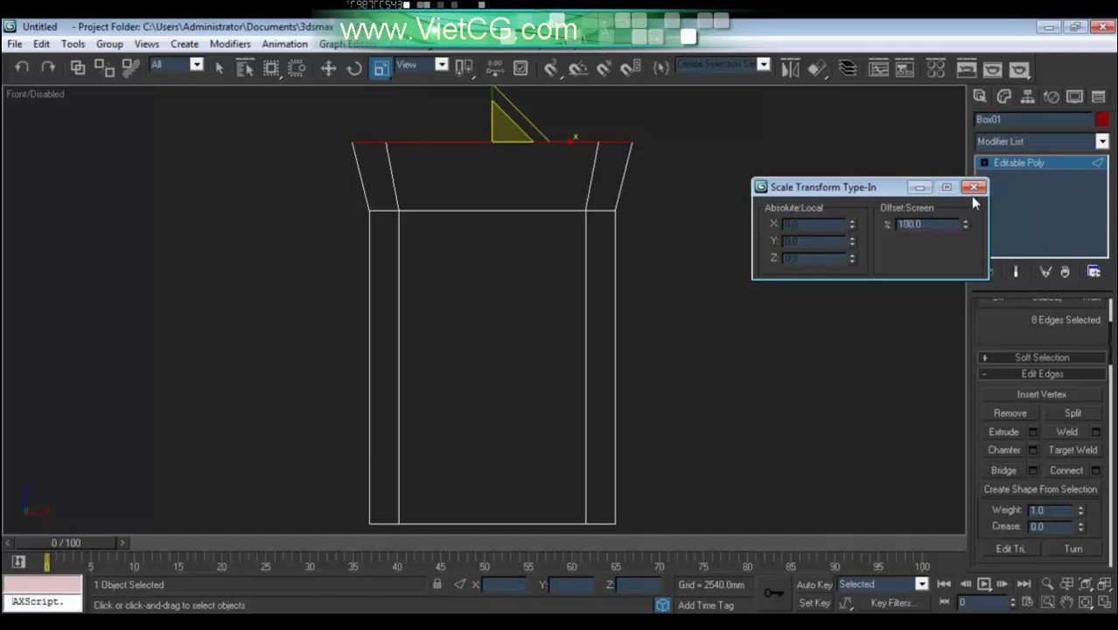
{"action": "left_click", "coordinate": [973, 188]}
{"action": "mouse_move", "coordinate": [684, 238]}
{"action": "middle_mouse_down", "text": "alt"}
{"action": "mouse_move", "coordinate": [532, 356]}
{"action": "mouse_move", "coordinate": [655, 315]}
{"action": "mouse_move", "coordinate": [631, 365]}
{"action": "mouse_move", "coordinate": [641, 277]}
{"action": "mouse_move", "coordinate": [651, 310]}
{"action": "mouse_move", "coordinate": [638, 354]}
{"action": "mouse_move", "coordinate": [600, 355]}
{"action": "middle_mouse_up", "text": "alt"}
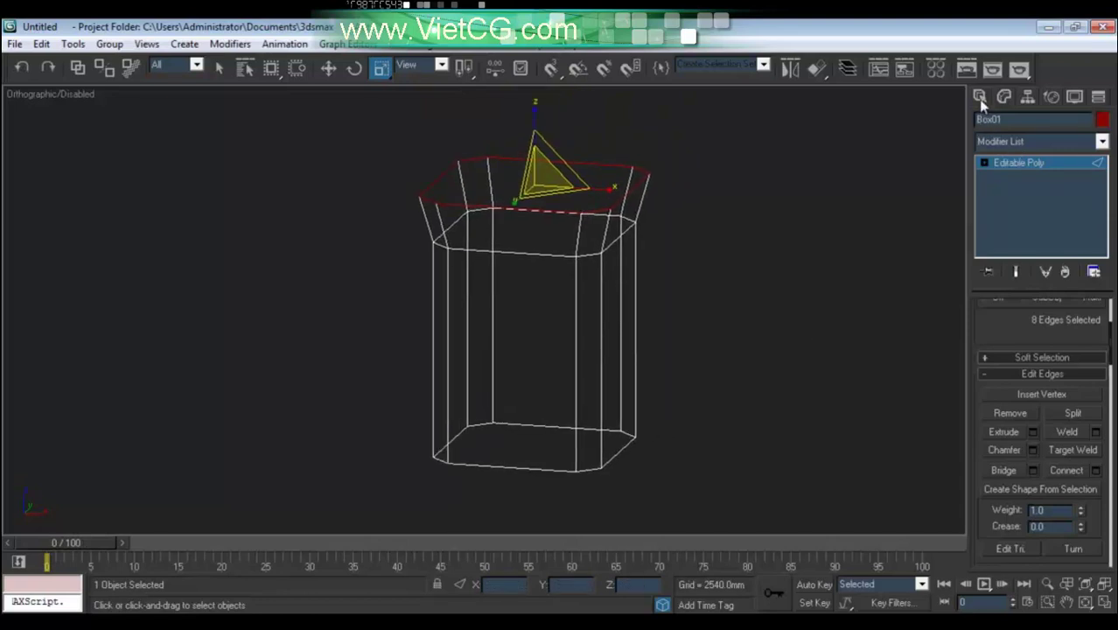
Clear the edge selection and return the viewport to shaded display.
{"action": "left_click", "coordinate": [984, 163]}
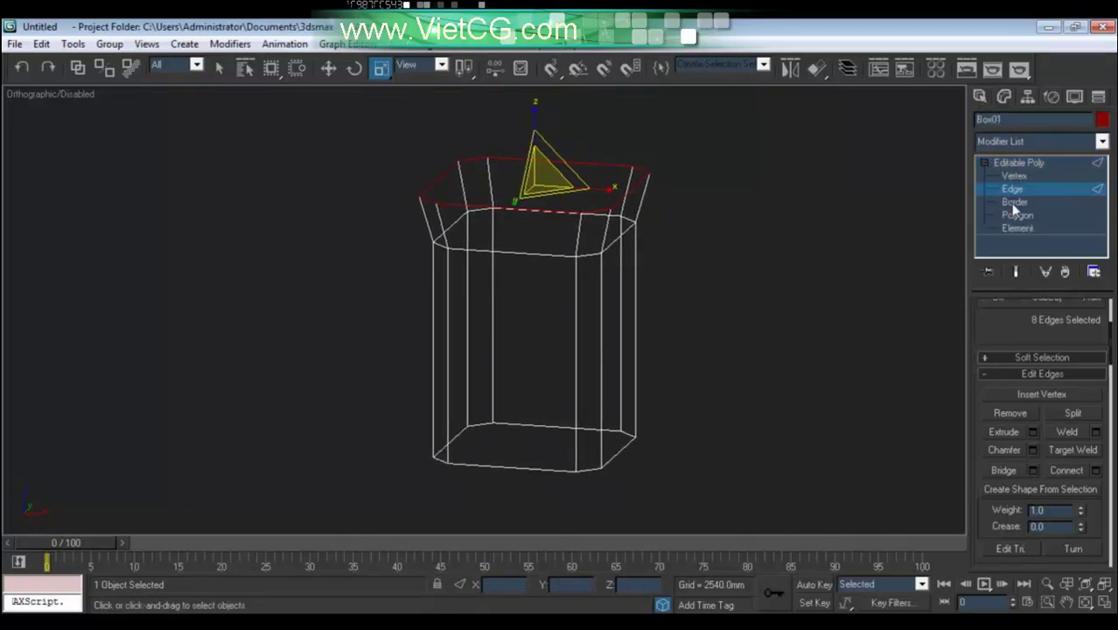
{"action": "left_click", "coordinate": [700, 280]}
{"action": "key", "text": "F3"}
{"action": "mouse_move", "coordinate": [675, 301]}
{"action": "middle_mouse_down", "text": "alt"}
{"action": "mouse_move", "coordinate": [579, 319]}
{"action": "mouse_move", "coordinate": [562, 290]}
{"action": "mouse_move", "coordinate": [594, 324]}
{"action": "mouse_move", "coordinate": [579, 323]}
{"action": "mouse_move", "coordinate": [595, 315]}
{"action": "middle_mouse_up", "text": "alt"}
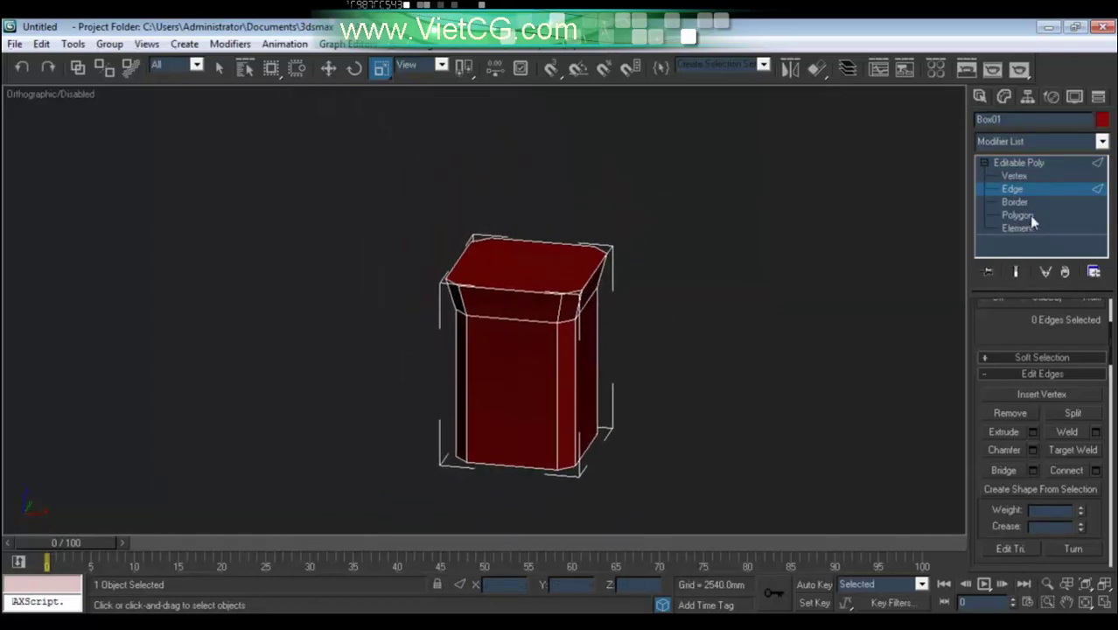
Outline the top polygon in Polygon mode, then orbit to check the rim and underside.
{"action": "left_click", "coordinate": [1017, 215]}
{"action": "left_click_drag", "start_coordinate": [994, 466], "coordinate": [994, 392]}
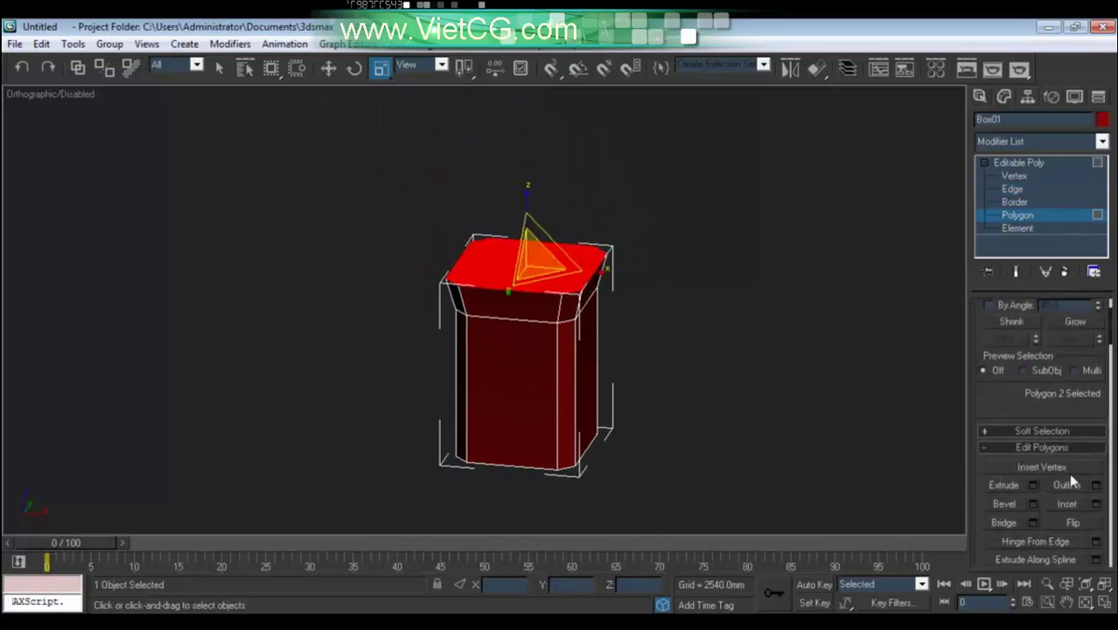
{"action": "left_click", "coordinate": [1067, 484]}
{"action": "scroll", "coordinate": [569, 290], "scroll_direction": "up", "scroll_amount": 2}
{"action": "scroll", "coordinate": [574, 254], "scroll_direction": "up", "scroll_amount": 1}
{"action": "left_click_drag", "start_coordinate": [574, 253], "coordinate": [580, 263]}
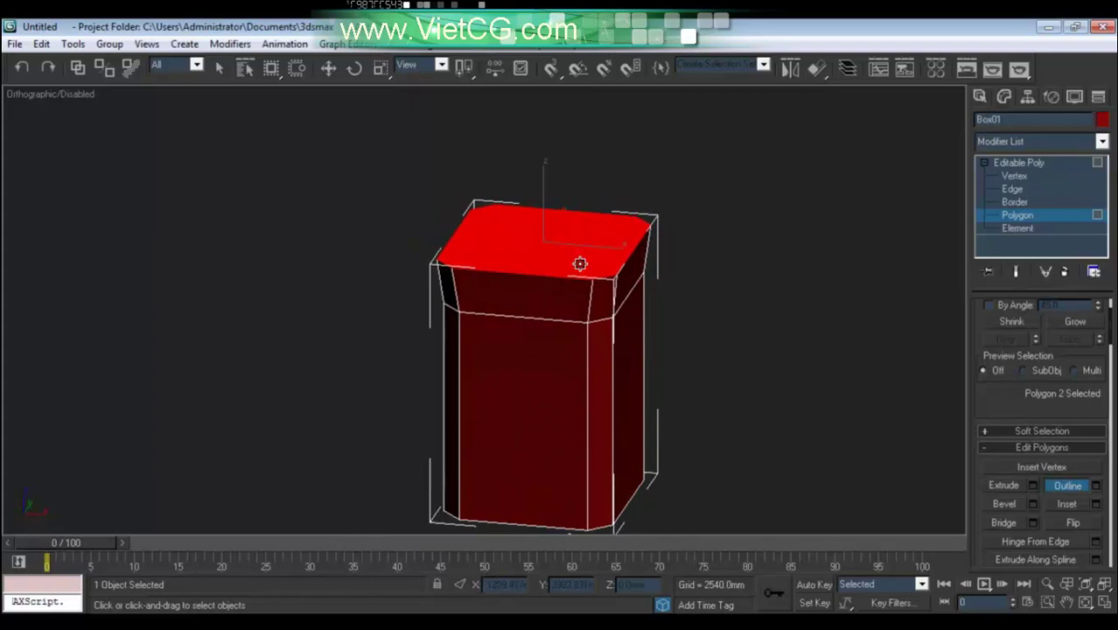
{"action": "mouse_move", "coordinate": [580, 264]}
{"action": "middle_mouse_down", "text": "alt"}
{"action": "mouse_move", "coordinate": [639, 289]}
{"action": "mouse_move", "coordinate": [631, 310]}
{"action": "mouse_move", "coordinate": [571, 309]}
{"action": "mouse_move", "coordinate": [559, 364]}
{"action": "middle_mouse_up", "text": "alt"}
{"action": "scroll", "coordinate": [599, 307], "scroll_direction": "up", "scroll_amount": 3}
{"action": "scroll", "coordinate": [607, 312], "scroll_direction": "down", "scroll_amount": 3}
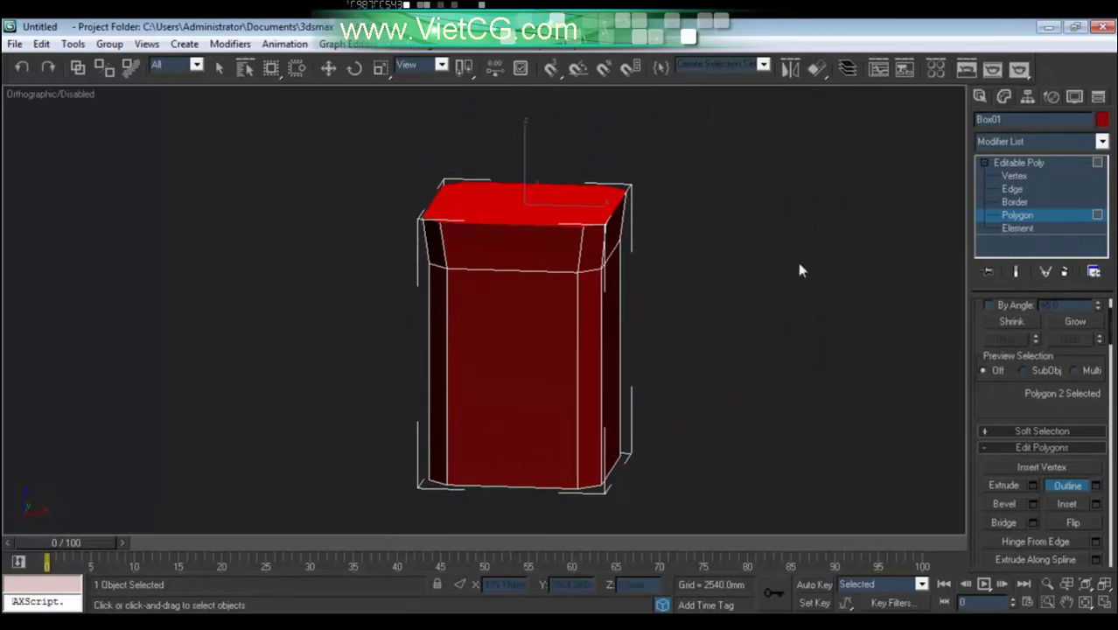
{"action": "mouse_move", "coordinate": [625, 333]}
{"action": "middle_mouse_down", "text": "alt"}
{"action": "mouse_move", "coordinate": [581, 355]}
{"action": "mouse_move", "coordinate": [576, 382]}
{"action": "mouse_move", "coordinate": [576, 318]}
{"action": "middle_mouse_up", "text": "alt"}
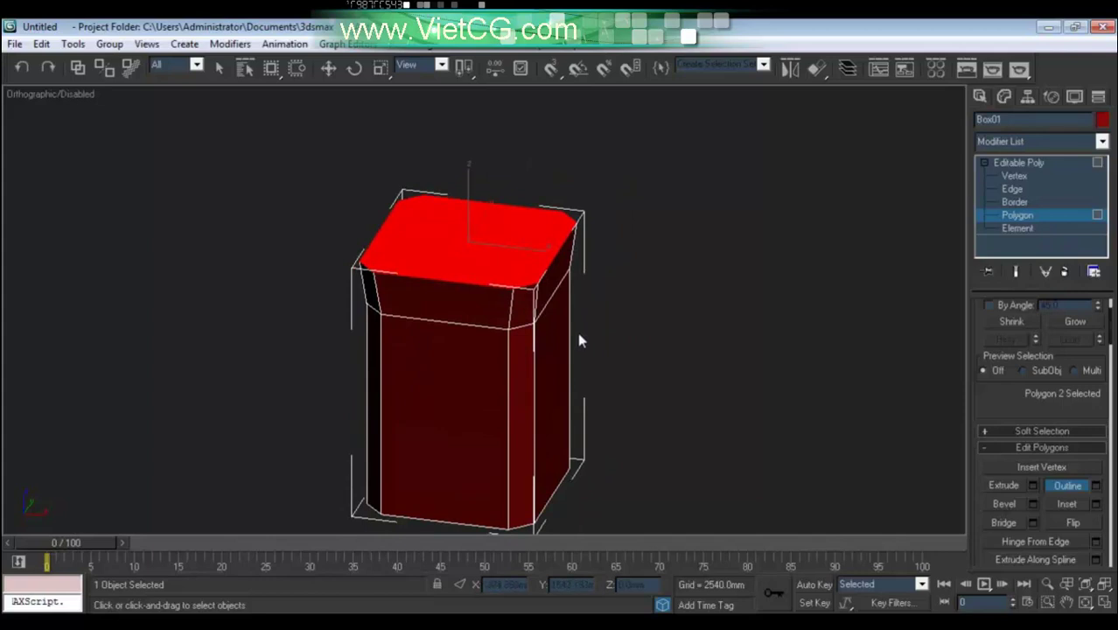
{"action": "mouse_move", "coordinate": [563, 364]}
{"action": "middle_mouse_down", "text": "alt"}
{"action": "mouse_move", "coordinate": [579, 270]}
{"action": "mouse_move", "coordinate": [587, 333]}
{"action": "middle_mouse_up", "text": "alt"}
Inset a border inside the box's bottom face.
{"action": "left_click", "coordinate": [593, 318]}
{"action": "scroll", "coordinate": [610, 314], "scroll_direction": "up", "scroll_amount": 2}
{"action": "scroll", "coordinate": [1007, 405], "scroll_direction": "down", "scroll_amount": 2}
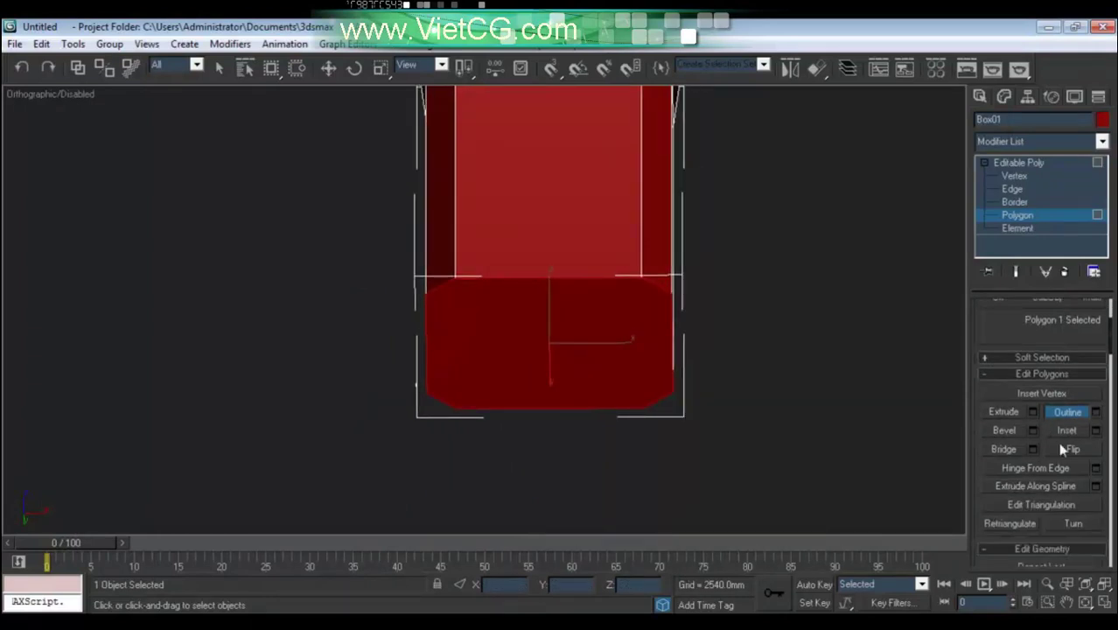
{"action": "left_click", "coordinate": [1065, 430]}
{"action": "scroll", "coordinate": [681, 361], "scroll_direction": "up", "scroll_amount": 2}
{"action": "scroll", "coordinate": [656, 331], "scroll_direction": "up", "scroll_amount": 1}
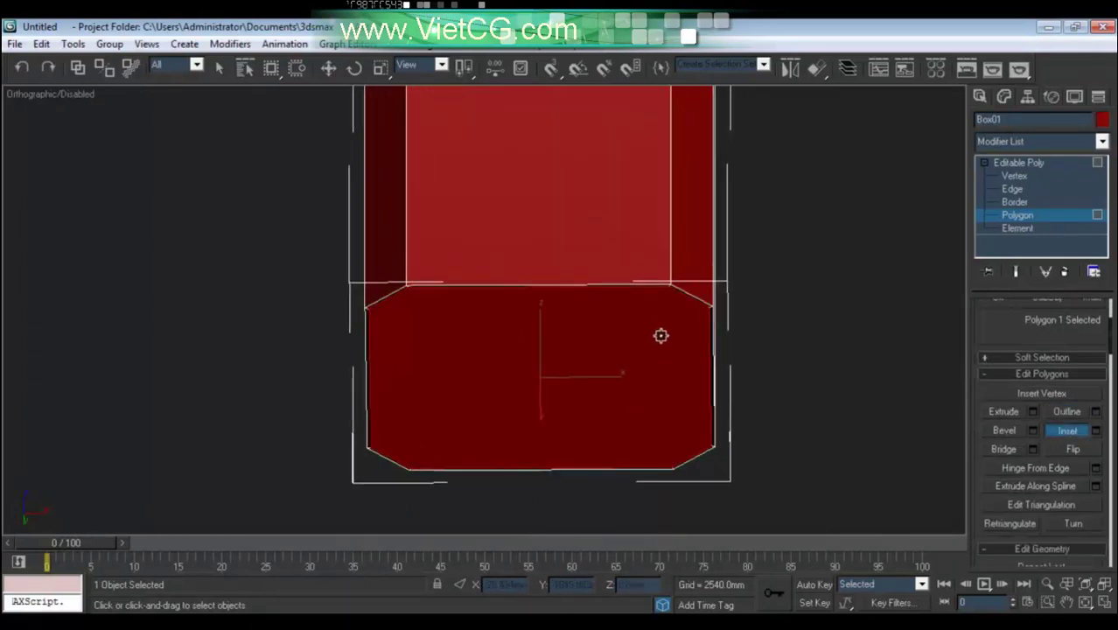
{"action": "left_click_drag", "start_coordinate": [661, 331], "coordinate": [664, 321]}
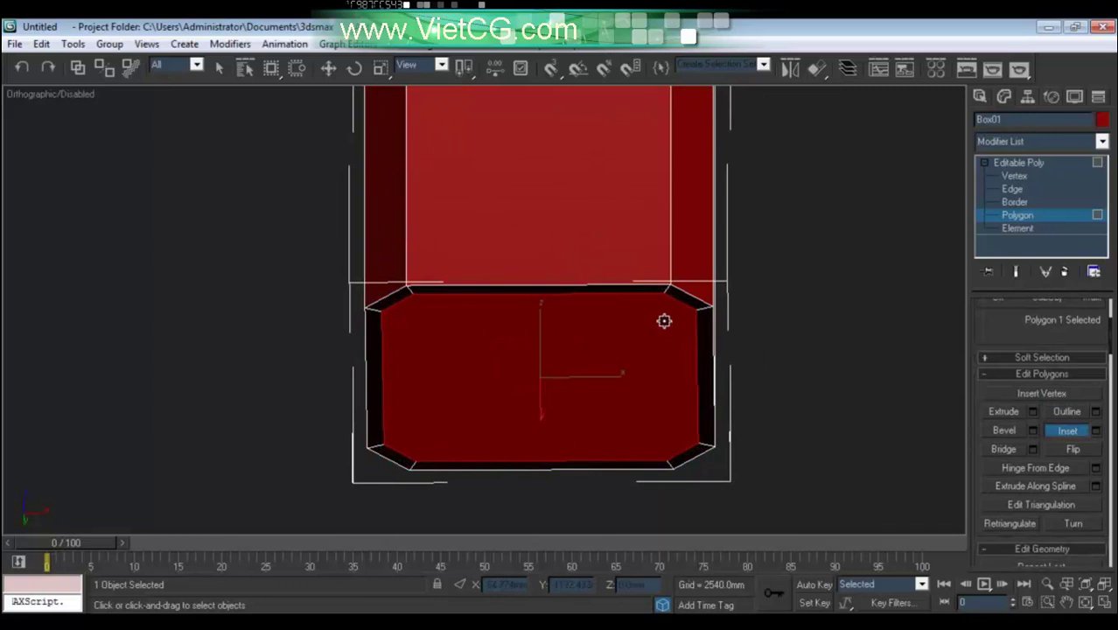
{"action": "scroll", "coordinate": [652, 331], "scroll_direction": "up", "scroll_amount": 2}
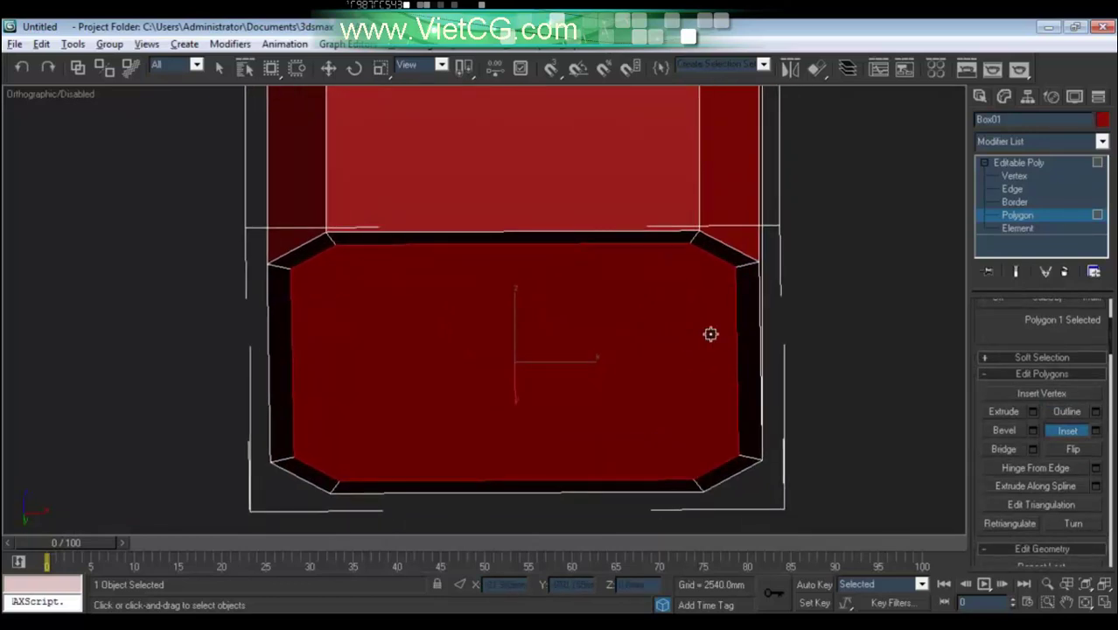
{"action": "mouse_move", "coordinate": [711, 332]}
{"action": "middle_mouse_down", "text": "alt"}
{"action": "mouse_move", "coordinate": [706, 380]}
{"action": "mouse_move", "coordinate": [635, 444]}
{"action": "mouse_move", "coordinate": [706, 322]}
{"action": "mouse_move", "coordinate": [654, 285]}
{"action": "mouse_move", "coordinate": [669, 312]}
{"action": "mouse_move", "coordinate": [683, 293]}
{"action": "middle_mouse_up", "text": "alt"}
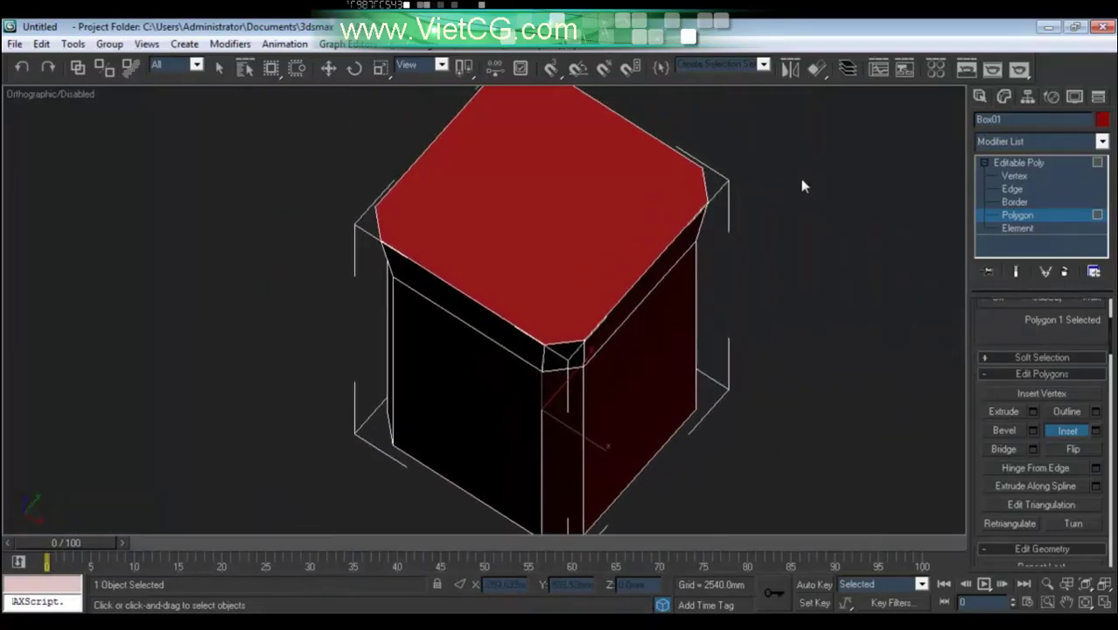
Delete the top face so the box is open.
{"action": "key", "text": "r"}
{"action": "left_click", "coordinate": [623, 205], "text": "ctrl"}
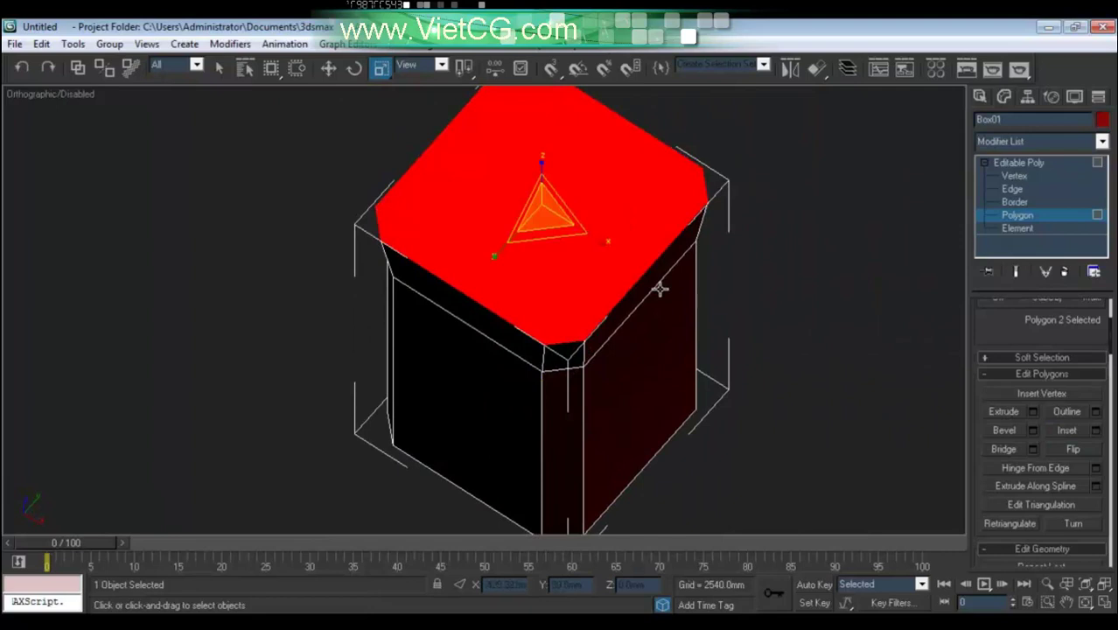
{"action": "key", "text": "Delete"}
{"action": "mouse_move", "coordinate": [643, 322]}
{"action": "middle_mouse_down", "text": "alt"}
{"action": "mouse_move", "coordinate": [626, 362]}
{"action": "mouse_move", "coordinate": [721, 248]}
{"action": "mouse_move", "coordinate": [698, 175]}
{"action": "mouse_move", "coordinate": [673, 280]}
{"action": "mouse_move", "coordinate": [648, 305]}
{"action": "middle_mouse_up", "text": "alt"}
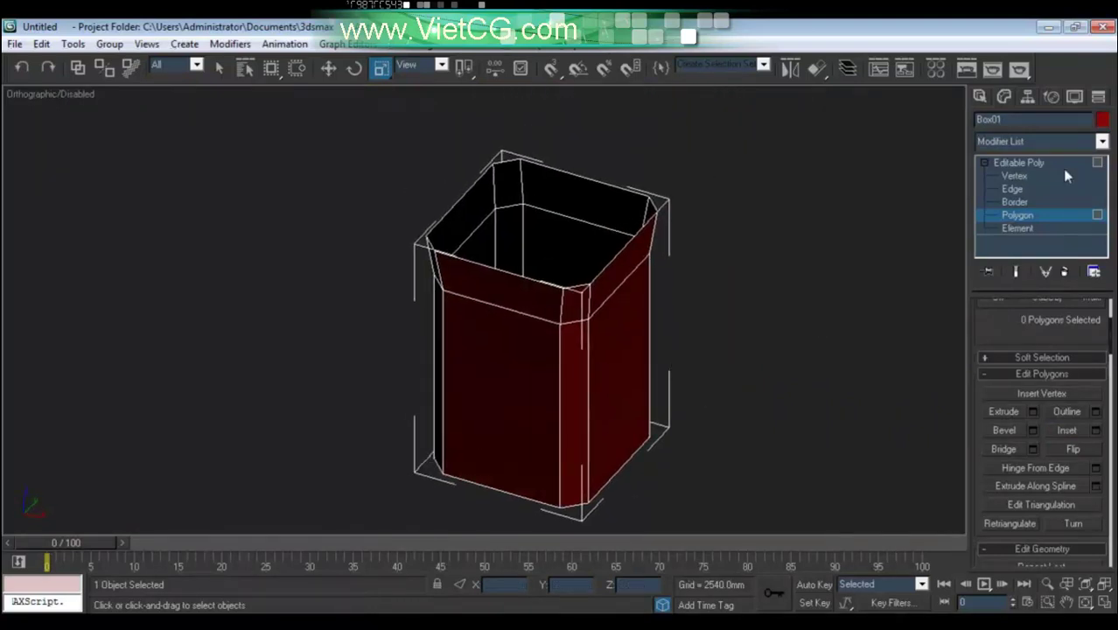
At object level, add a Shell modifier to Box01.
{"action": "left_click", "coordinate": [1056, 162]}
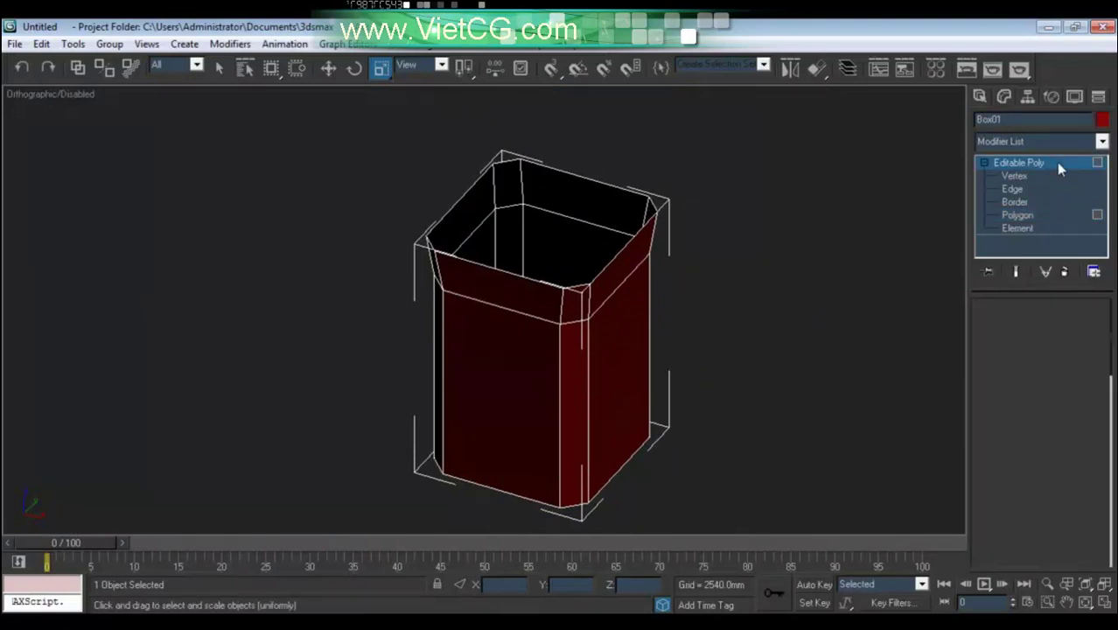
{"action": "left_click", "coordinate": [1101, 143]}
{"action": "scroll", "coordinate": [1076, 262], "scroll_direction": "down", "scroll_amount": 5}
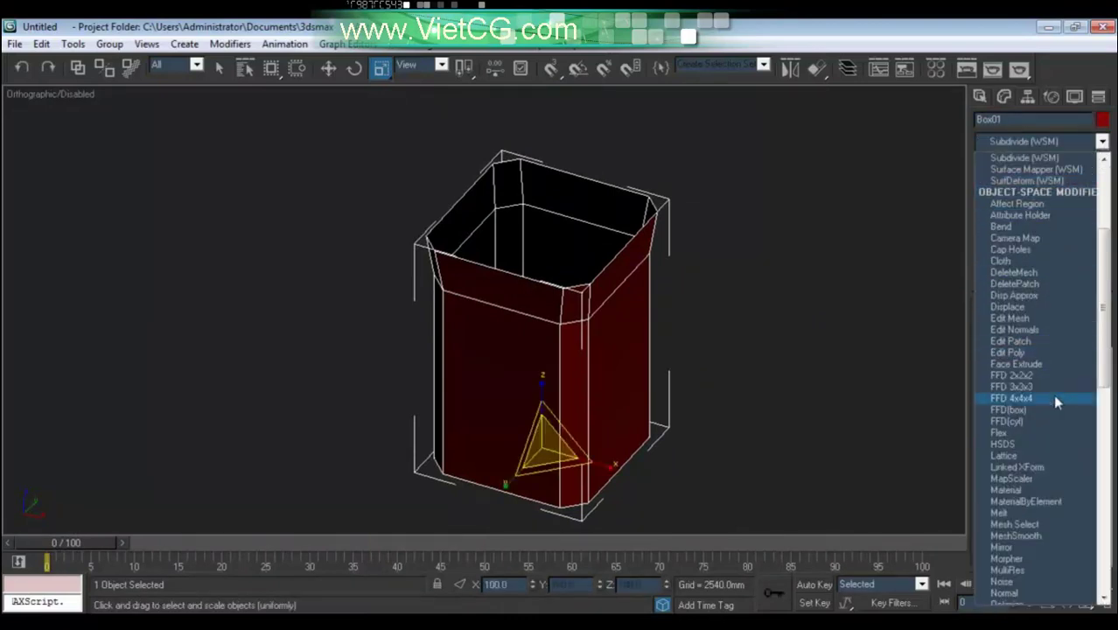
{"action": "scroll", "coordinate": [1053, 393], "scroll_direction": "down", "scroll_amount": 15}
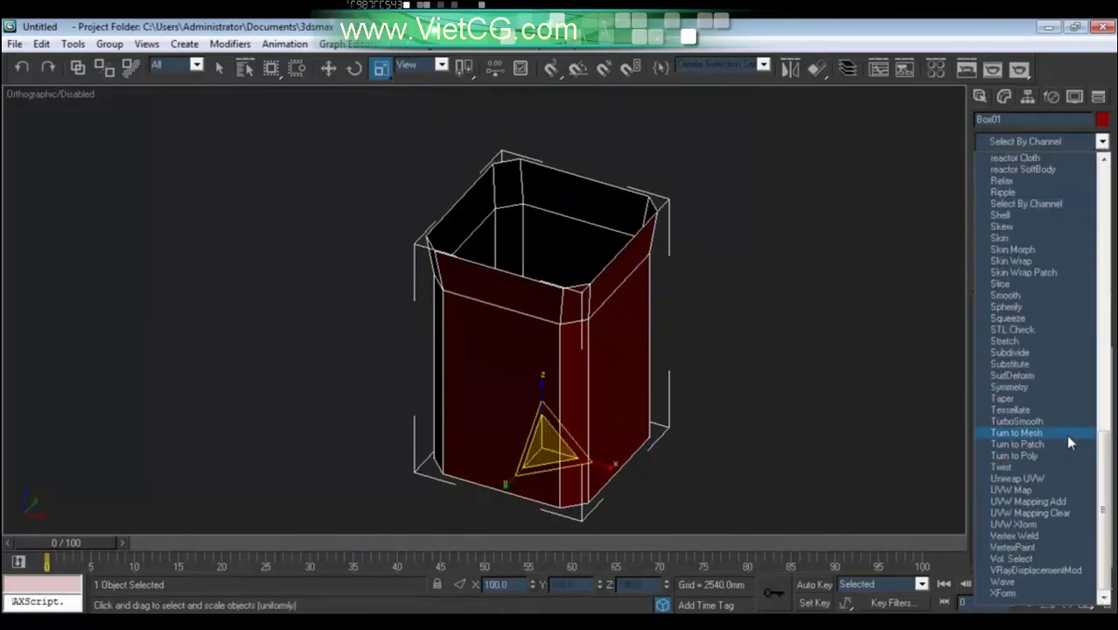
{"action": "left_click", "coordinate": [1021, 217]}
{"action": "scroll", "coordinate": [748, 350], "scroll_direction": "up", "scroll_amount": 5}
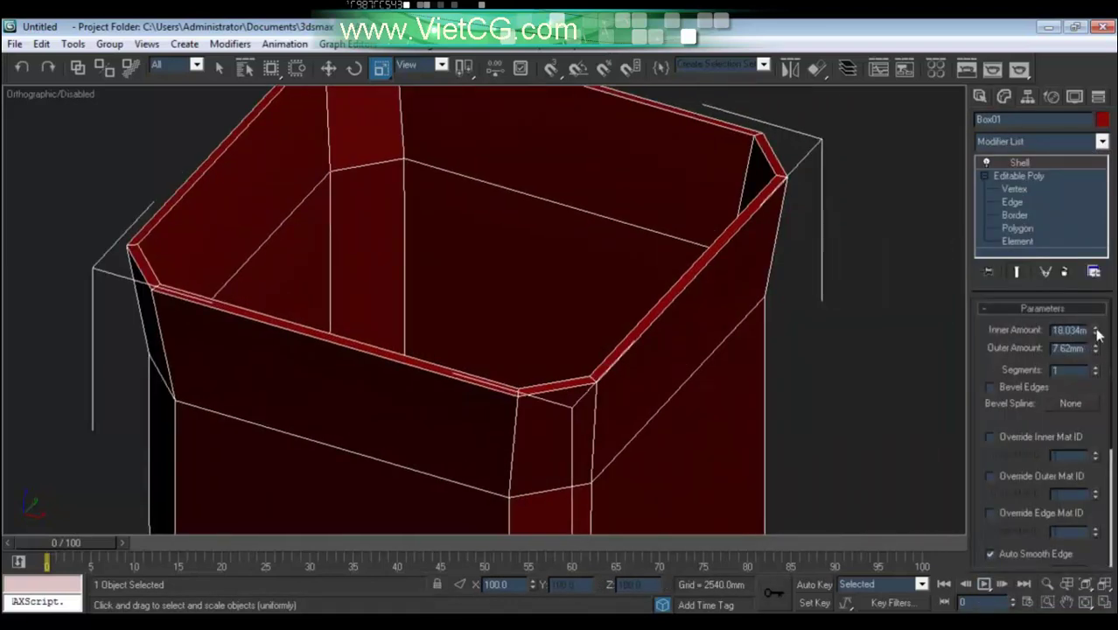
Raise the Shell's Inner Amount to 44.45mm, keeping Outer Amount 7.62mm.
{"action": "left_click_drag", "start_coordinate": [1096, 333], "coordinate": [1072, 244]}
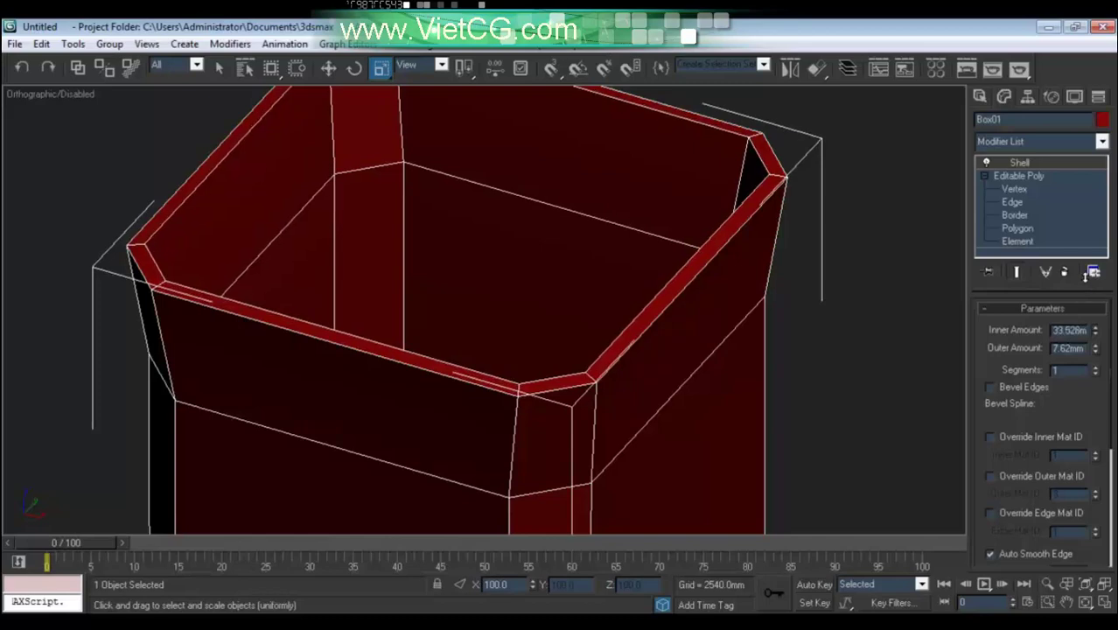
{"action": "middle_click_drag", "start_coordinate": [730, 360], "coordinate": [712, 343]}
{"action": "scroll", "coordinate": [680, 384], "scroll_direction": "down", "scroll_amount": 4}
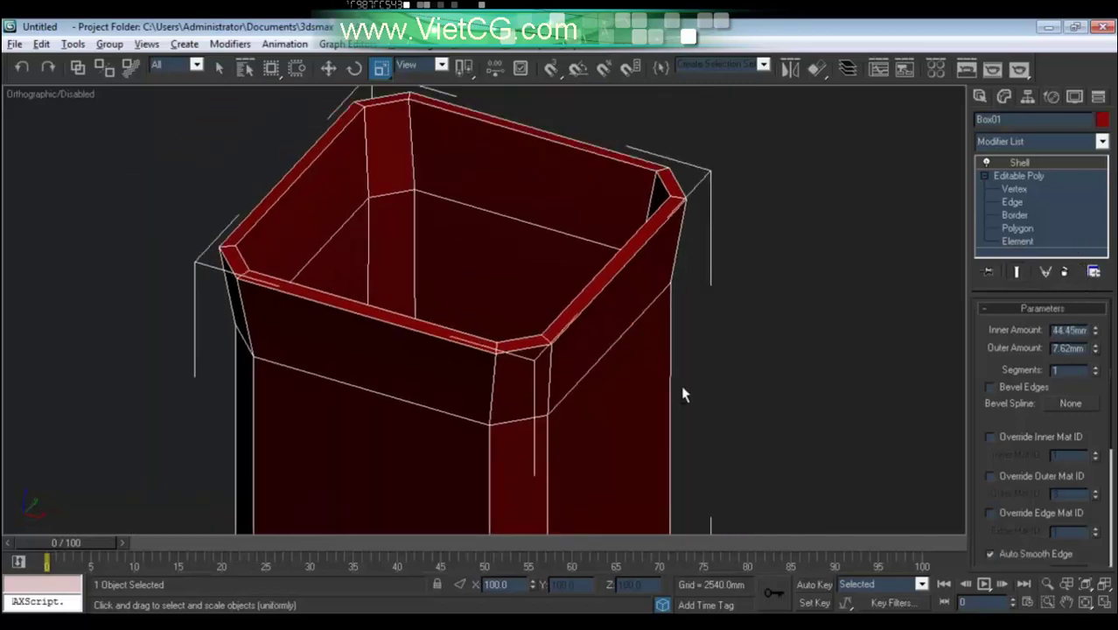
{"action": "scroll", "coordinate": [586, 393], "scroll_direction": "up", "scroll_amount": 5}
{"action": "scroll", "coordinate": [620, 393], "scroll_direction": "down", "scroll_amount": 2}
{"action": "scroll", "coordinate": [627, 400], "scroll_direction": "down", "scroll_amount": 3}
{"action": "scroll", "coordinate": [628, 401], "scroll_direction": "down", "scroll_amount": 2}
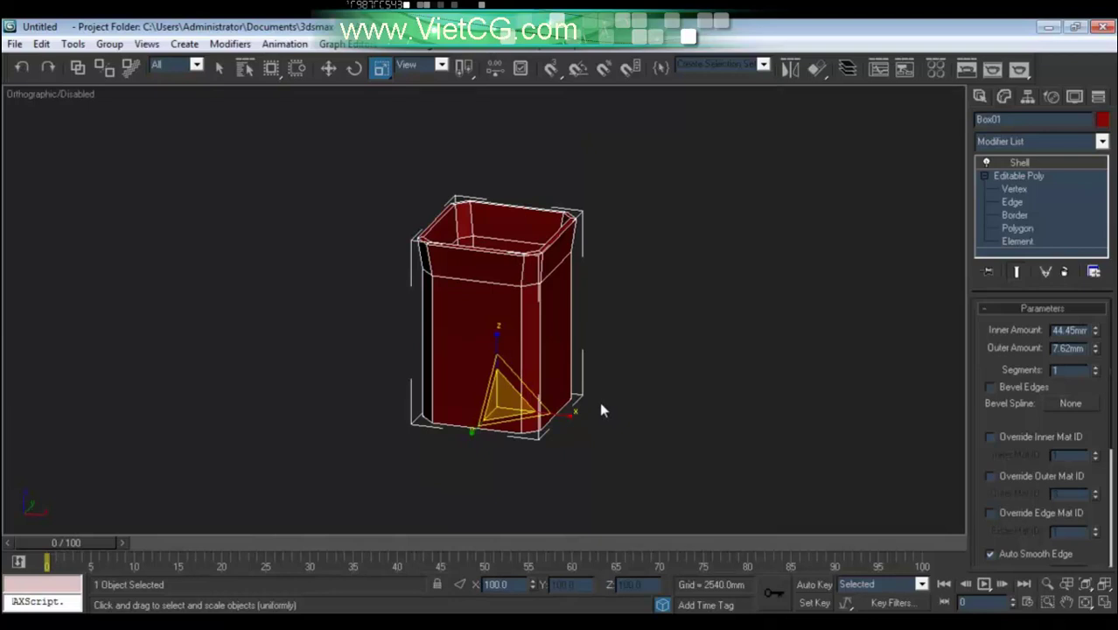
{"action": "middle_click_drag", "start_coordinate": [600, 409], "coordinate": [594, 473], "text": "alt"}
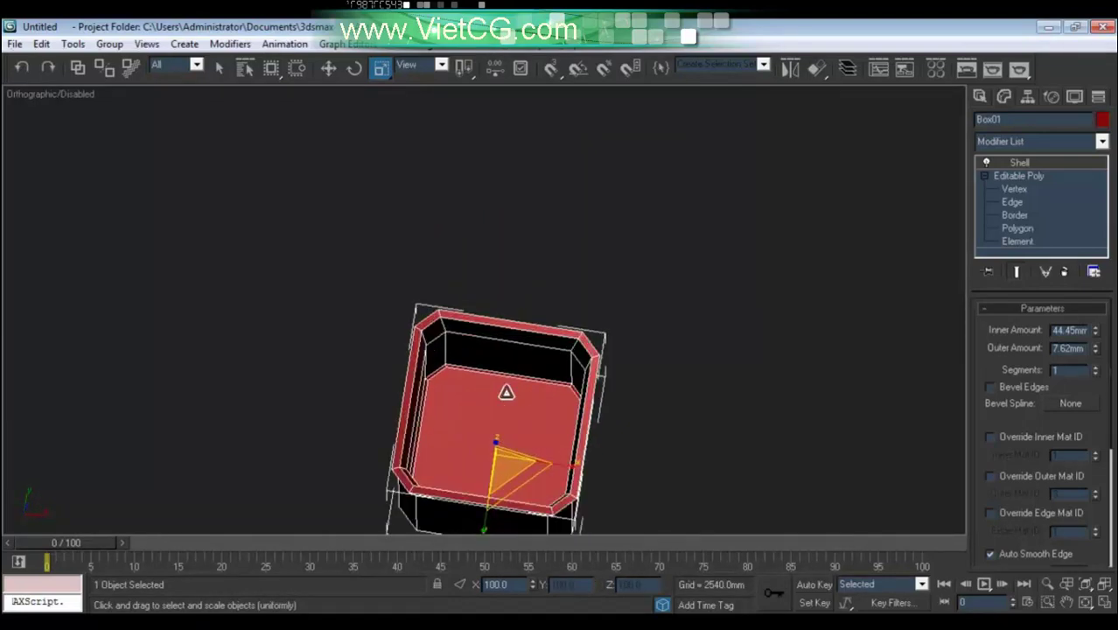
{"action": "scroll", "coordinate": [505, 392], "scroll_direction": "up", "scroll_amount": 3}
{"action": "scroll", "coordinate": [531, 242], "scroll_direction": "up", "scroll_amount": 2}
{"action": "scroll", "coordinate": [532, 275], "scroll_direction": "up", "scroll_amount": 2}
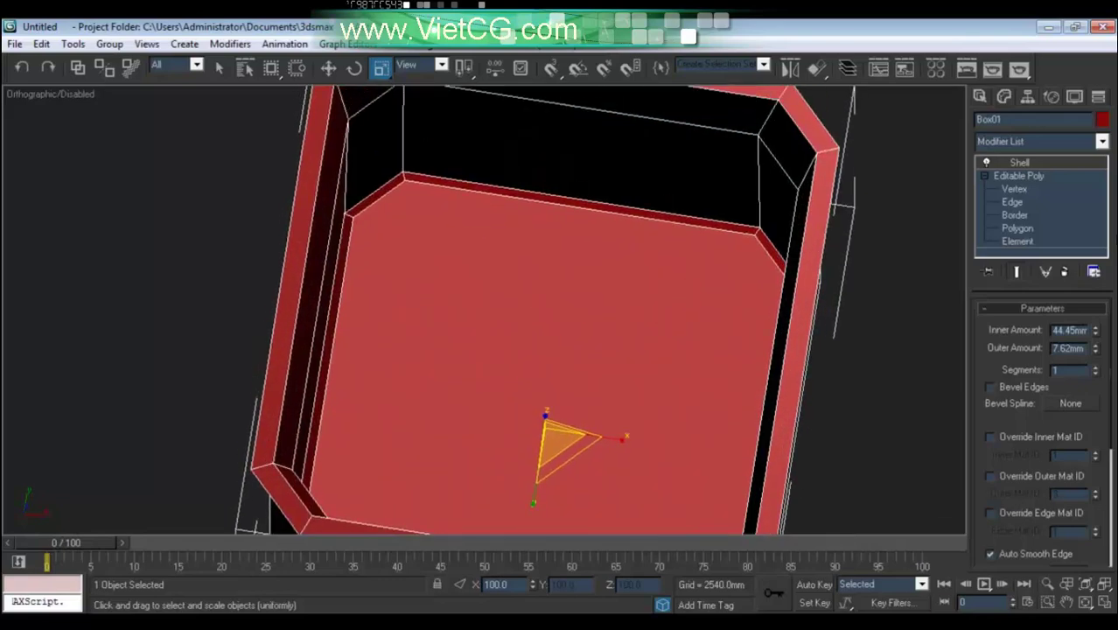
{"action": "right_click", "coordinate": [667, 280]}
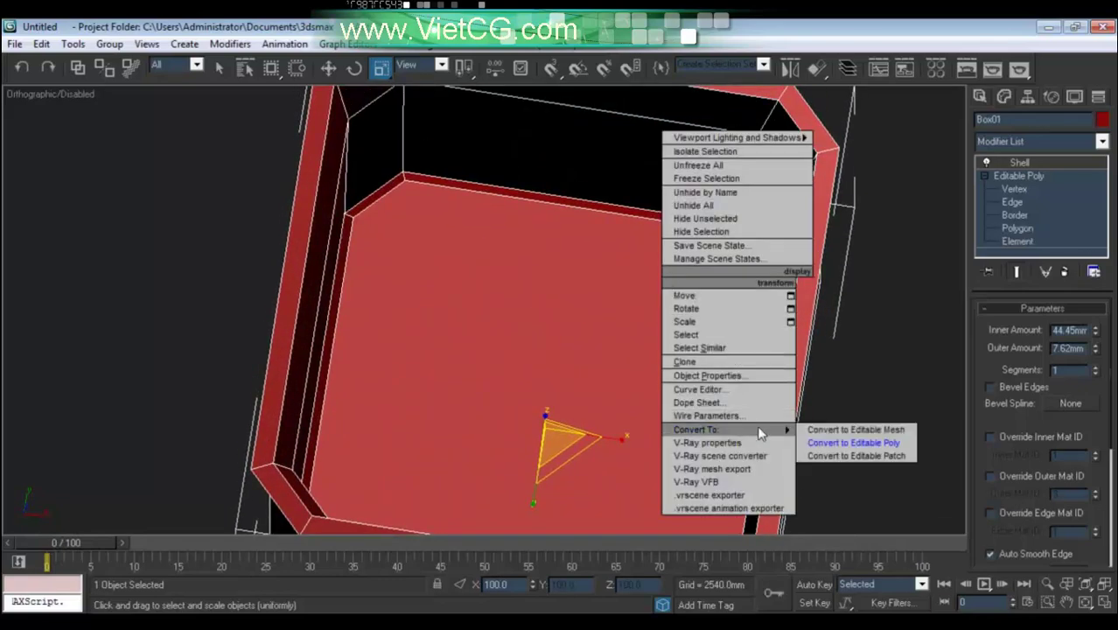
Collapse the shelled box to Editable Poly and inset a border around its inner floor.
{"action": "left_click", "coordinate": [840, 440]}
{"action": "left_click", "coordinate": [1060, 328]}
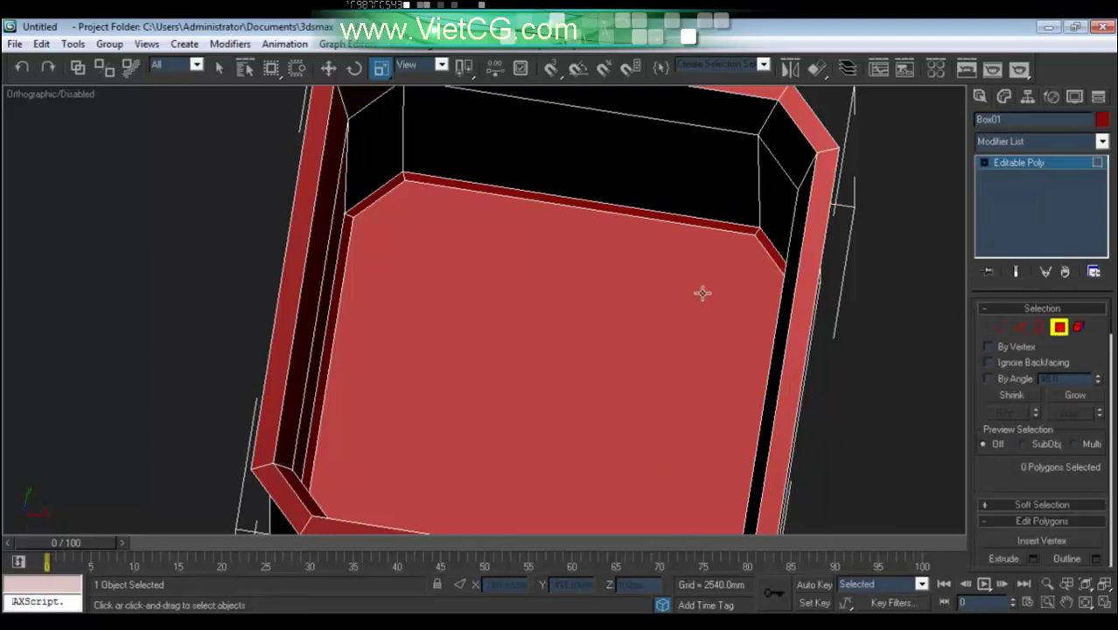
{"action": "left_click", "coordinate": [674, 293]}
{"action": "scroll", "coordinate": [1040, 402], "scroll_direction": "down", "scroll_amount": 5}
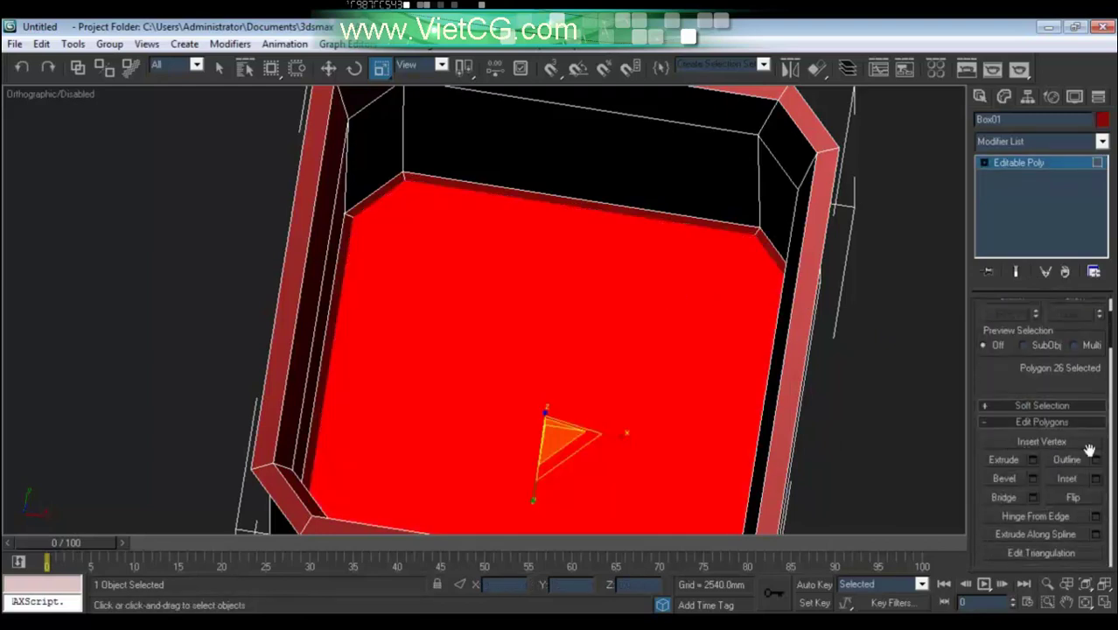
{"action": "left_click", "coordinate": [1064, 432]}
{"action": "left_click_drag", "start_coordinate": [703, 336], "coordinate": [705, 310]}
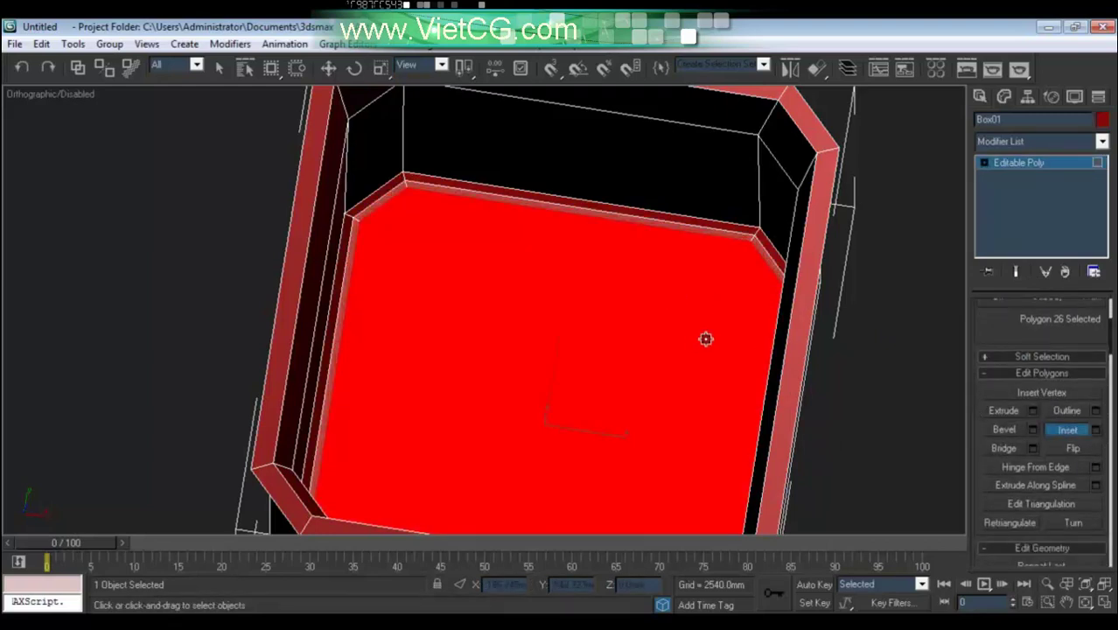
{"action": "scroll", "coordinate": [706, 309], "scroll_direction": "down", "scroll_amount": 5}
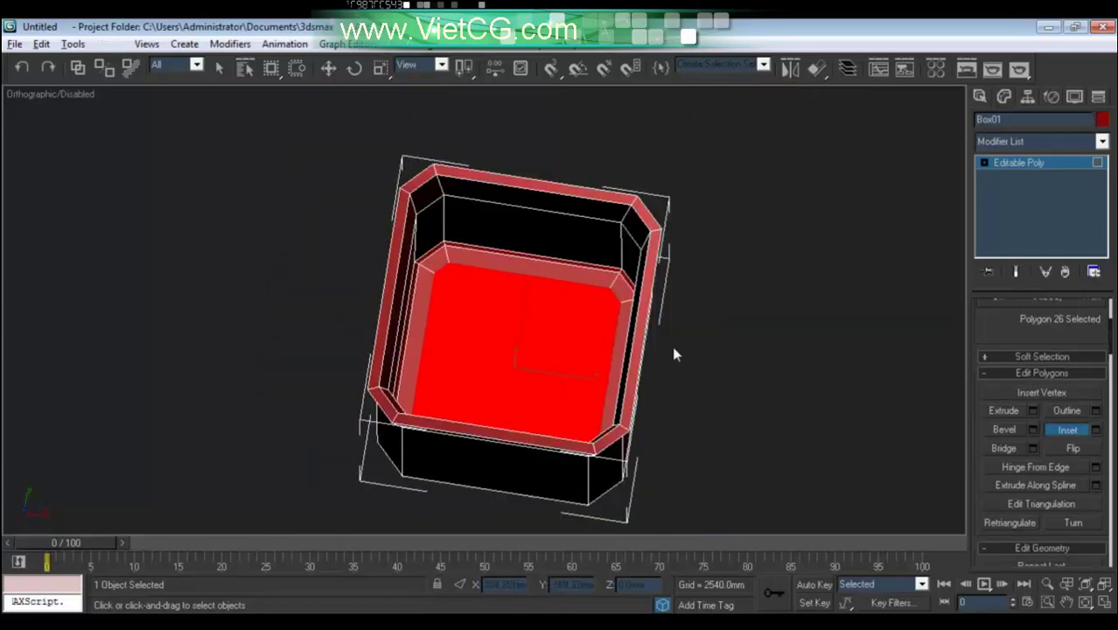
{"action": "mouse_move", "coordinate": [674, 352]}
{"action": "middle_mouse_down", "text": "alt"}
{"action": "mouse_move", "coordinate": [551, 259]}
{"action": "mouse_move", "coordinate": [551, 210]}
{"action": "middle_mouse_up", "text": "alt"}
Select the box's outer bottom face and bevel it to form a stepped rim.
{"action": "left_click", "coordinate": [560, 382]}
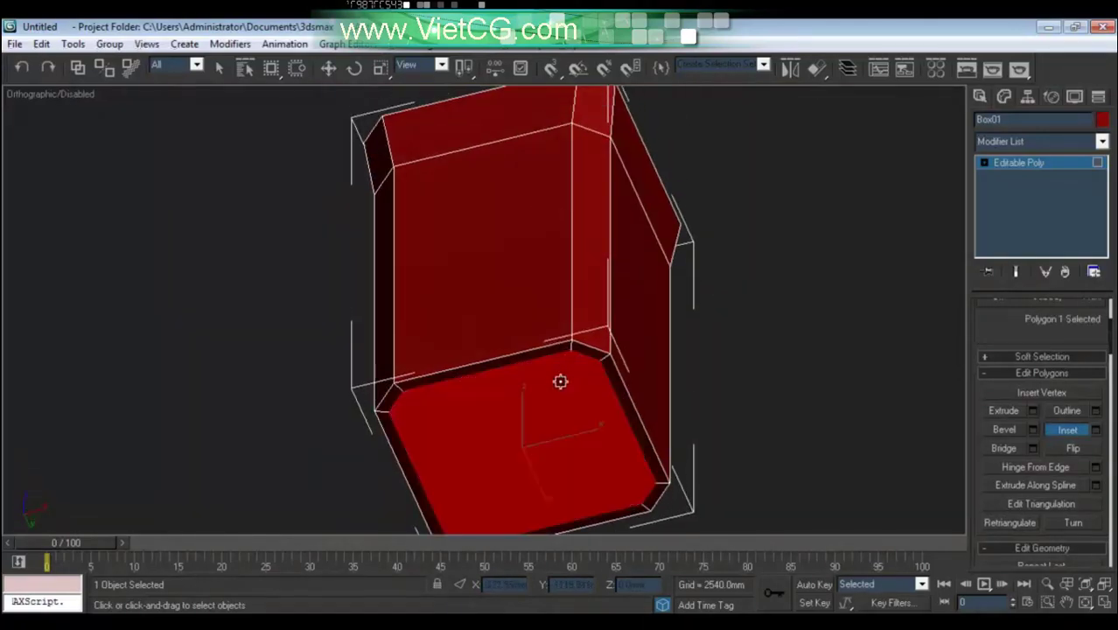
{"action": "mouse_move", "coordinate": [561, 382]}
{"action": "middle_mouse_down"}
{"action": "mouse_move", "coordinate": [564, 305]}
{"action": "mouse_move", "coordinate": [578, 311]}
{"action": "middle_mouse_up"}
{"action": "scroll", "coordinate": [568, 310], "scroll_direction": "up", "scroll_amount": 3}
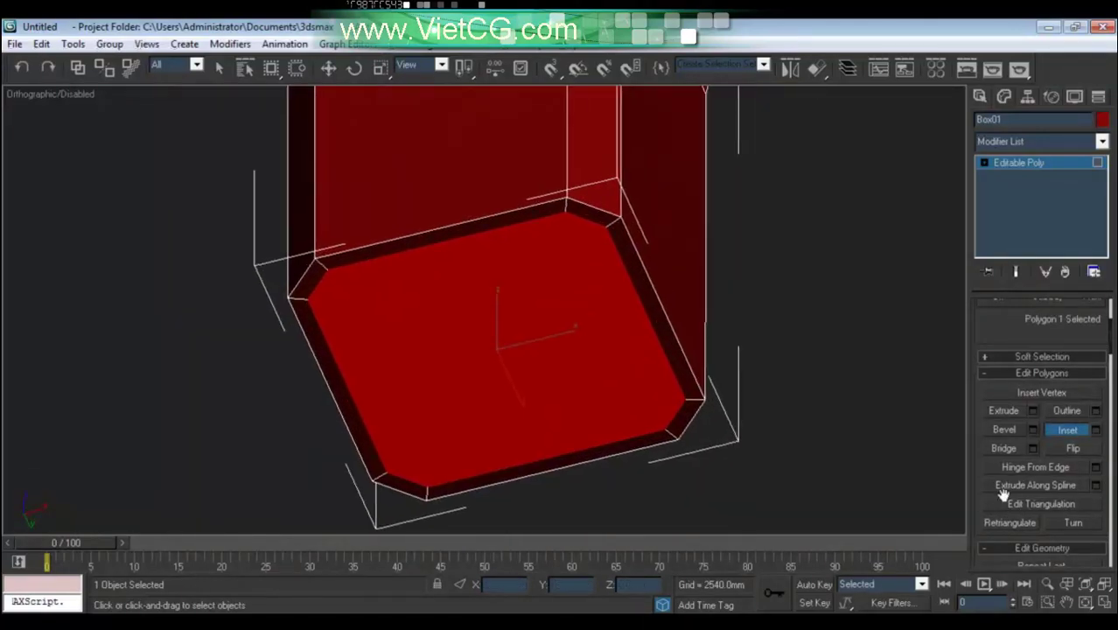
{"action": "left_click", "coordinate": [1005, 429]}
{"action": "scroll", "coordinate": [661, 338], "scroll_direction": "up", "scroll_amount": 1}
{"action": "scroll", "coordinate": [682, 352], "scroll_direction": "up", "scroll_amount": 2}
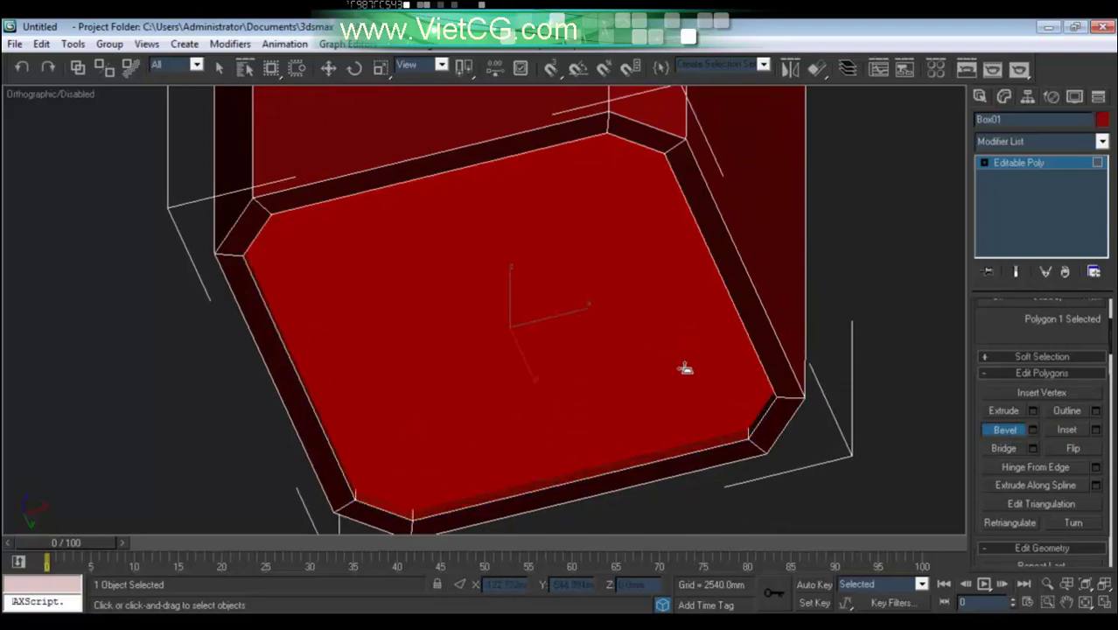
{"action": "left_click_drag", "start_coordinate": [685, 368], "coordinate": [688, 387]}
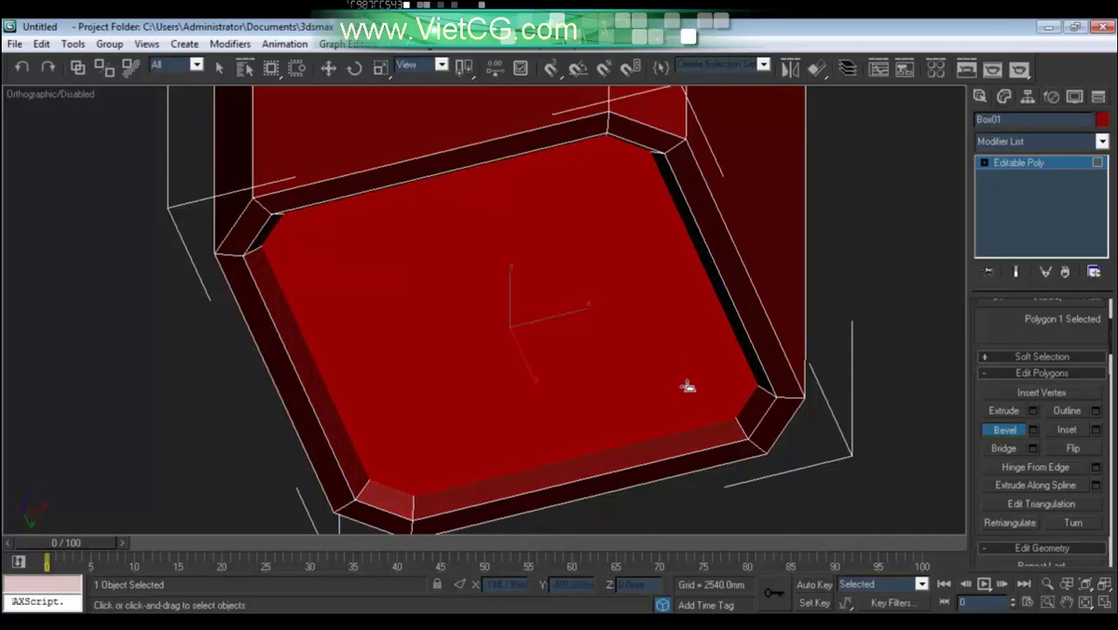
Inset the bevelled bottom face to add a second nested border.
{"action": "left_click", "coordinate": [1066, 430]}
{"action": "left_click_drag", "start_coordinate": [679, 363], "coordinate": [682, 353]}
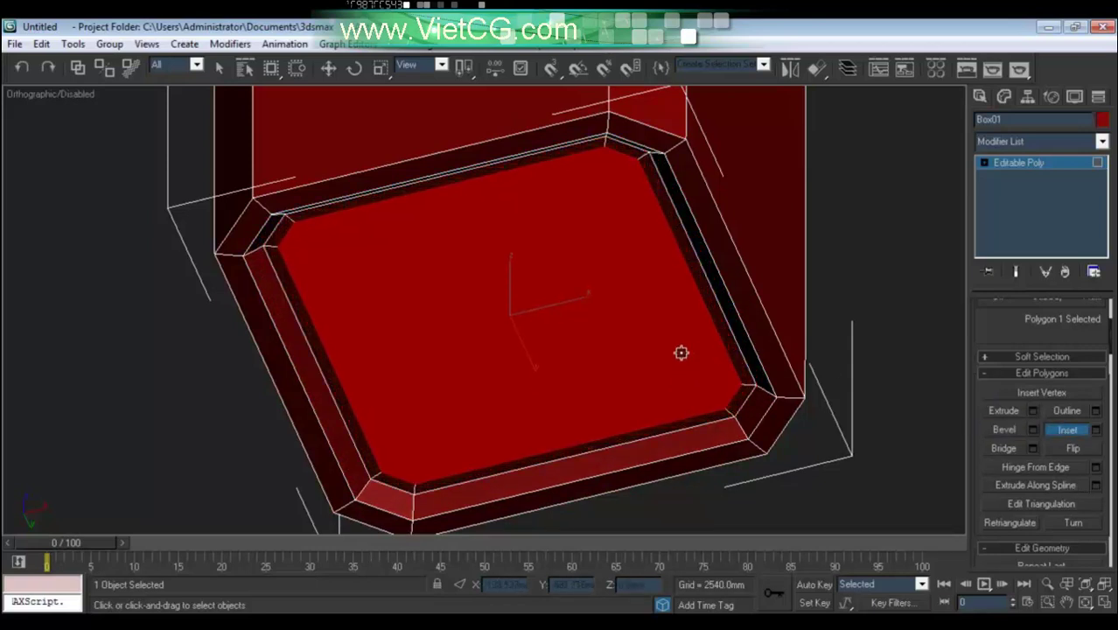
{"action": "scroll", "coordinate": [678, 357], "scroll_direction": "down", "scroll_amount": 2}
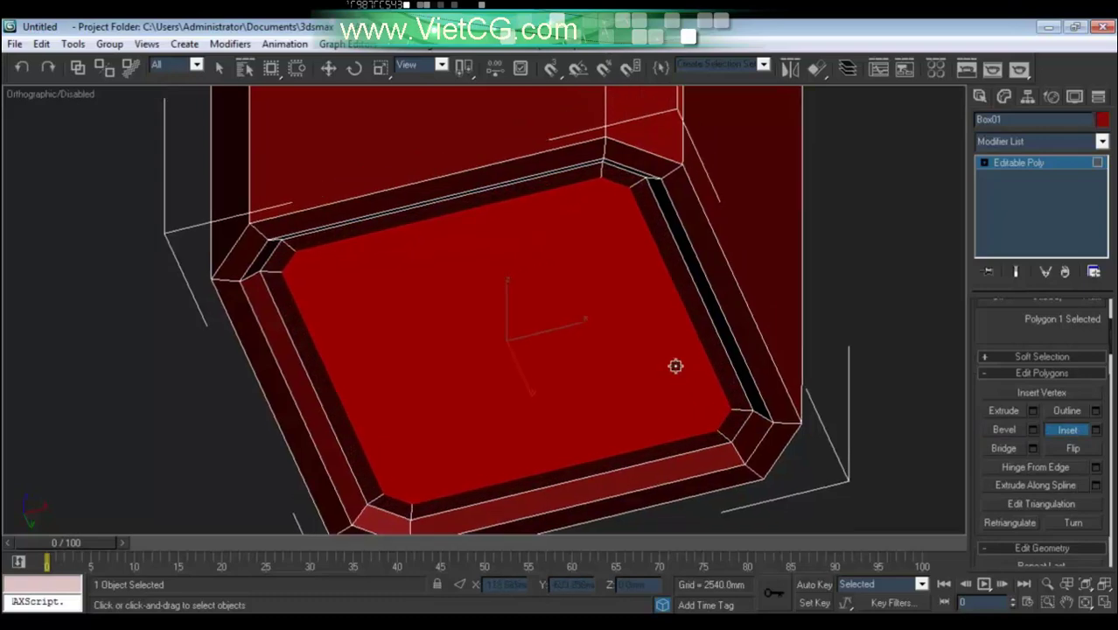
{"action": "scroll", "coordinate": [674, 363], "scroll_direction": "down", "scroll_amount": 5}
{"action": "middle_click_drag", "start_coordinate": [578, 308], "coordinate": [549, 246], "text": "alt"}
Deselect the bottom polygon and bring the box into a clear frontal view.
{"action": "left_click", "coordinate": [751, 276]}
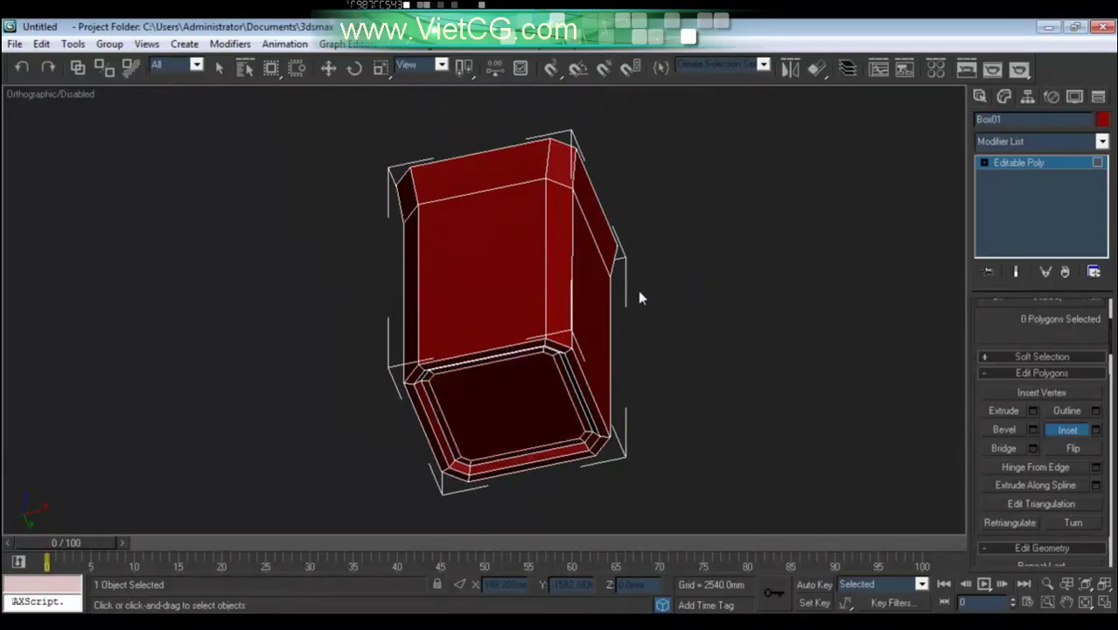
{"action": "mouse_move", "coordinate": [639, 298]}
{"action": "middle_mouse_down", "text": "alt"}
{"action": "mouse_move", "coordinate": [583, 330]}
{"action": "mouse_move", "coordinate": [611, 407]}
{"action": "mouse_move", "coordinate": [553, 295]}
{"action": "mouse_move", "coordinate": [554, 337]}
{"action": "mouse_move", "coordinate": [490, 384]}
{"action": "mouse_move", "coordinate": [424, 362]}
{"action": "mouse_move", "coordinate": [474, 297]}
{"action": "middle_mouse_up", "text": "alt"}
{"action": "scroll", "coordinate": [555, 341], "scroll_direction": "down", "scroll_amount": 3}
{"action": "scroll", "coordinate": [475, 297], "scroll_direction": "up", "scroll_amount": 4}
{"action": "mouse_move", "coordinate": [512, 353]}
{"action": "middle_mouse_down"}
{"action": "mouse_move", "coordinate": [594, 452]}
{"action": "mouse_move", "coordinate": [604, 306]}
{"action": "middle_mouse_up"}
{"action": "scroll", "coordinate": [603, 306], "scroll_direction": "down", "scroll_amount": 3}
{"action": "scroll", "coordinate": [603, 367], "scroll_direction": "up", "scroll_amount": 4}
{"action": "scroll", "coordinate": [661, 262], "scroll_direction": "down", "scroll_amount": 3}
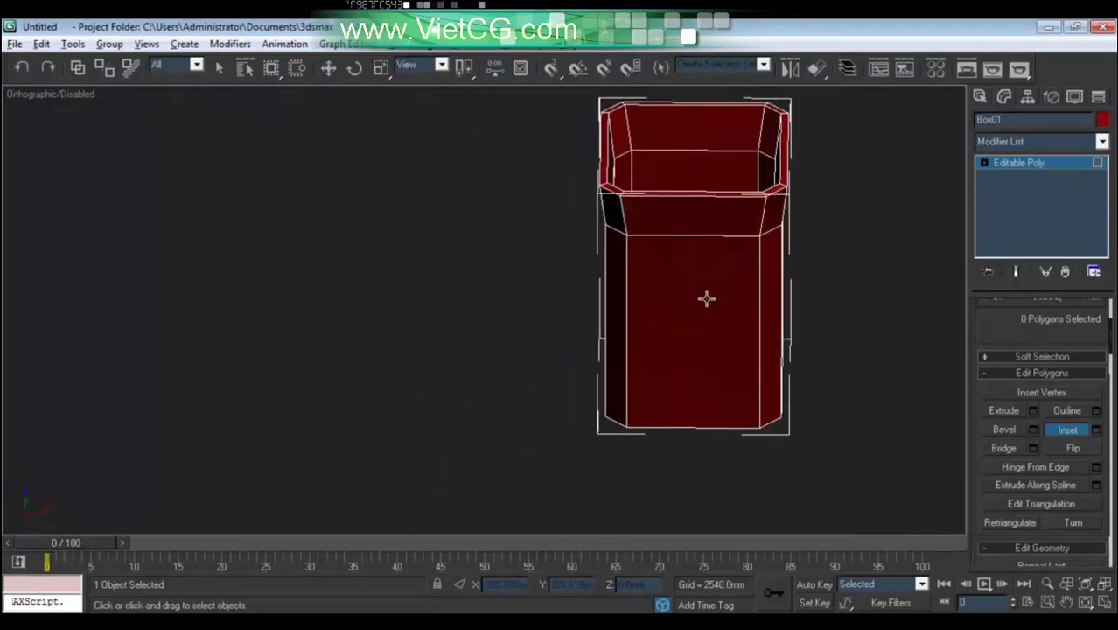
{"action": "middle_click_drag", "start_coordinate": [706, 297], "coordinate": [594, 307], "text": "alt"}
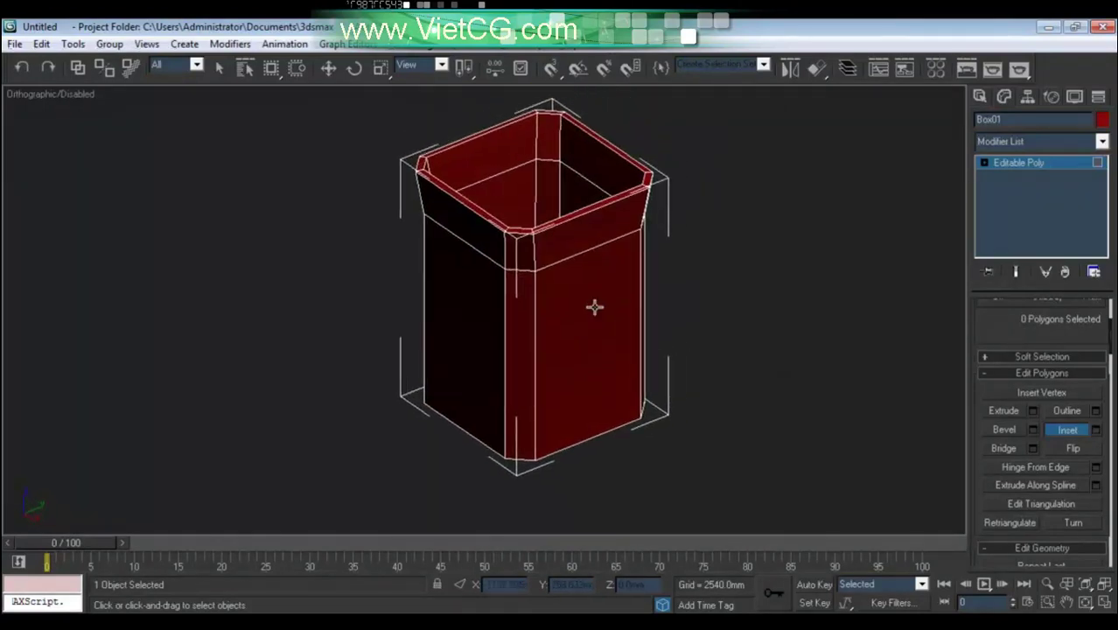
Apply a TurboSmooth modifier to the box and reselect it.
{"action": "left_click", "coordinate": [1103, 142]}
{"action": "scroll", "coordinate": [1080, 210], "scroll_direction": "down", "scroll_amount": 5}
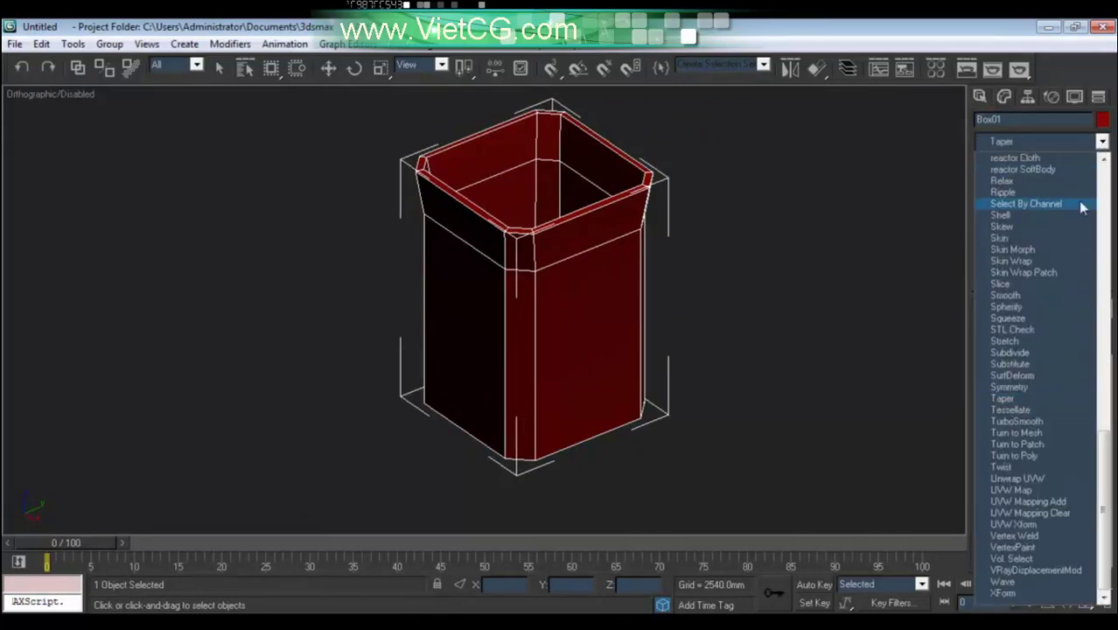
{"action": "left_click", "coordinate": [1042, 428]}
{"action": "key", "text": "r"}
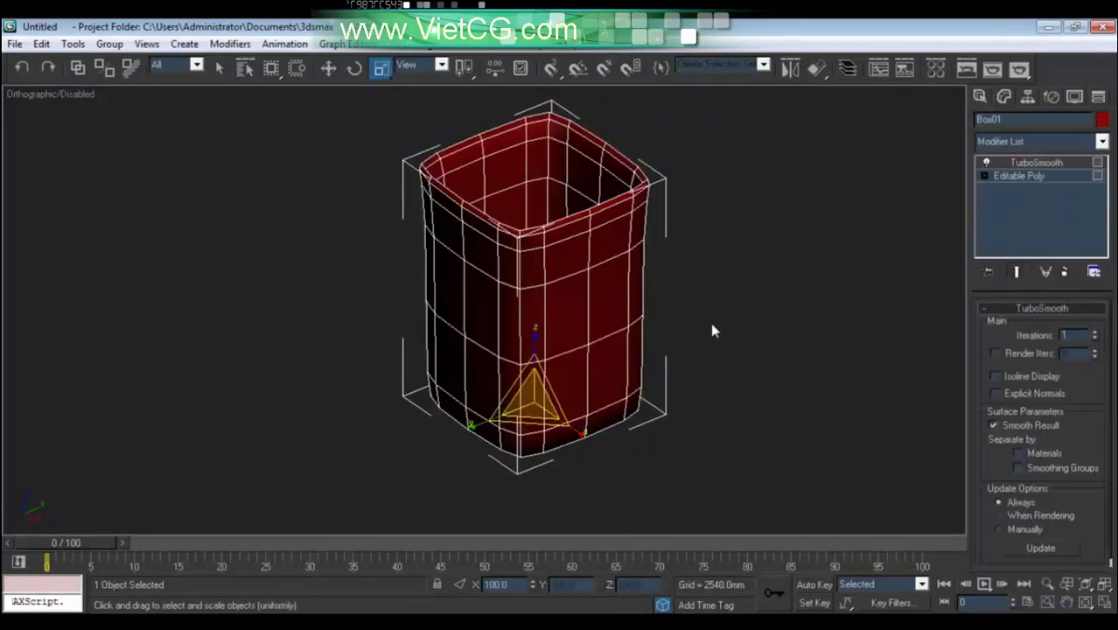
{"action": "scroll", "coordinate": [657, 379], "scroll_direction": "up", "scroll_amount": 5}
{"action": "scroll", "coordinate": [655, 388], "scroll_direction": "up", "scroll_amount": 1}
{"action": "scroll", "coordinate": [655, 388], "scroll_direction": "down", "scroll_amount": 5}
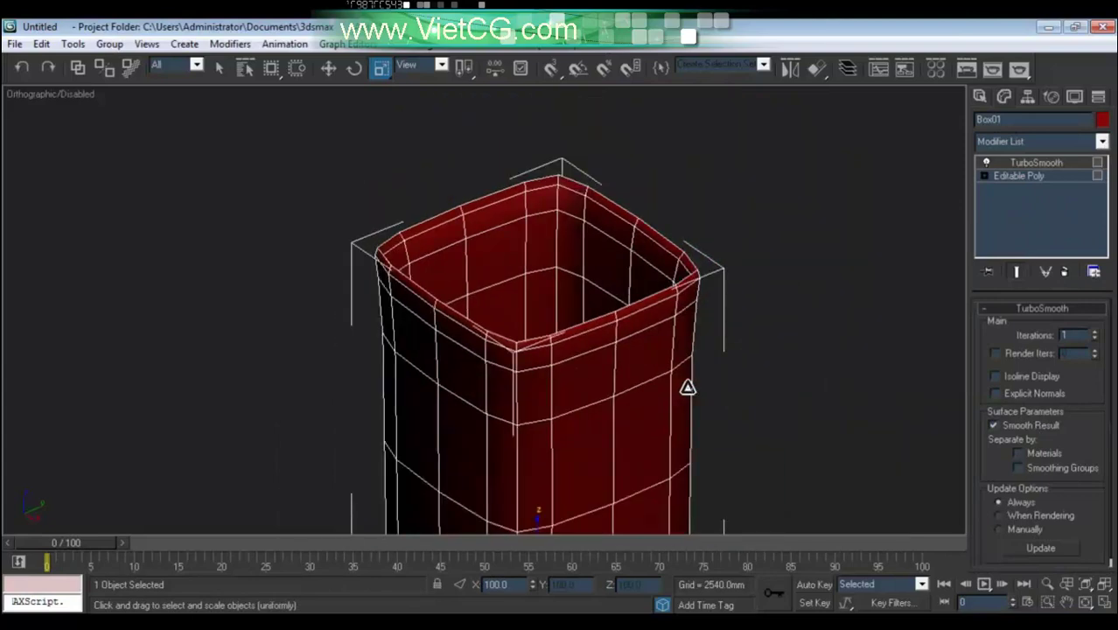
{"action": "scroll", "coordinate": [687, 387], "scroll_direction": "down", "scroll_amount": 1}
{"action": "left_click", "coordinate": [730, 363]}
{"action": "mouse_move", "coordinate": [717, 379]}
{"action": "middle_mouse_down"}
{"action": "mouse_move", "coordinate": [677, 325]}
{"action": "mouse_move", "coordinate": [673, 281]}
{"action": "middle_mouse_up"}
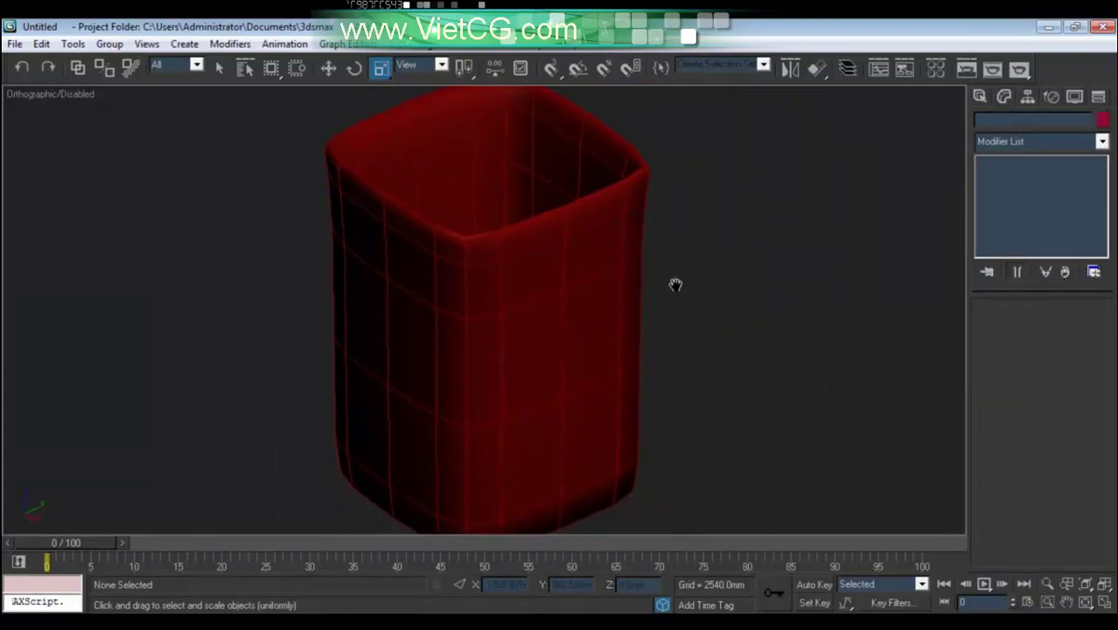
{"action": "left_click", "coordinate": [583, 316]}
Enter Editable Poly Edge level and pick edges on the box's top rim.
{"action": "left_click", "coordinate": [984, 176]}
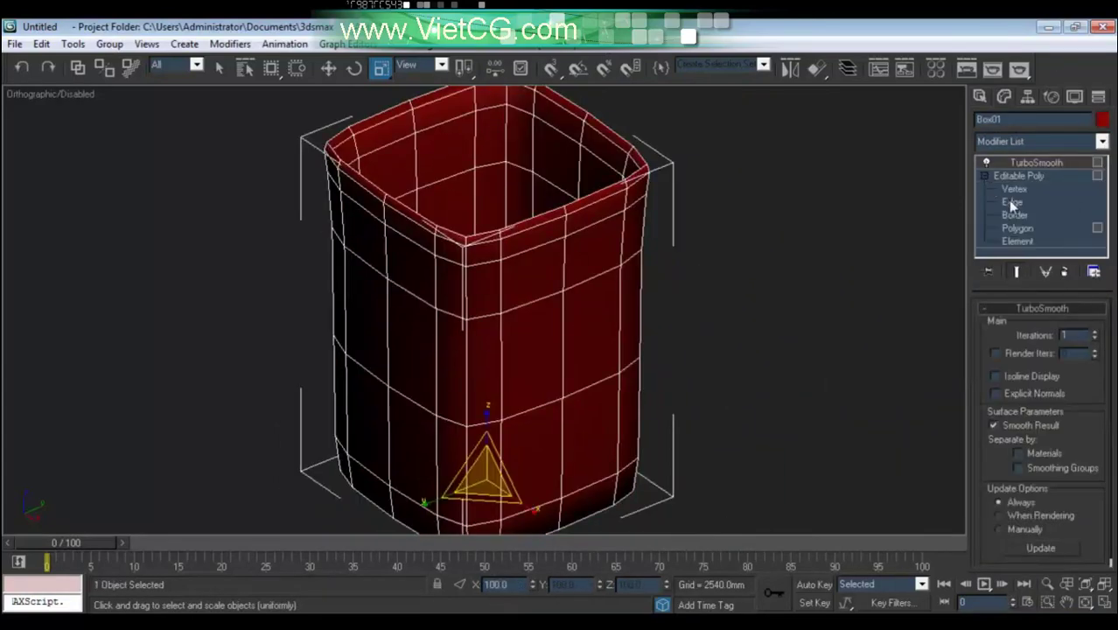
{"action": "left_click", "coordinate": [1011, 201]}
{"action": "scroll", "coordinate": [704, 347], "scroll_direction": "up", "scroll_amount": 2}
{"action": "scroll", "coordinate": [754, 402], "scroll_direction": "up", "scroll_amount": 3}
{"action": "middle_click_drag", "start_coordinate": [755, 401], "coordinate": [746, 359]}
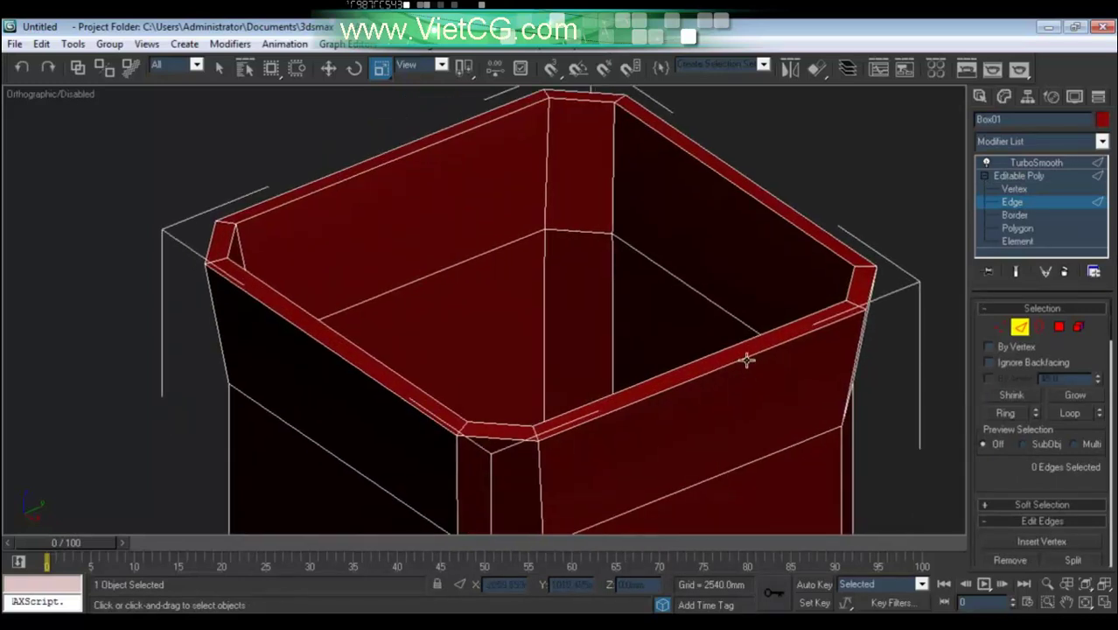
{"action": "left_click", "coordinate": [746, 357]}
{"action": "left_click", "coordinate": [739, 346], "text": "ctrl"}
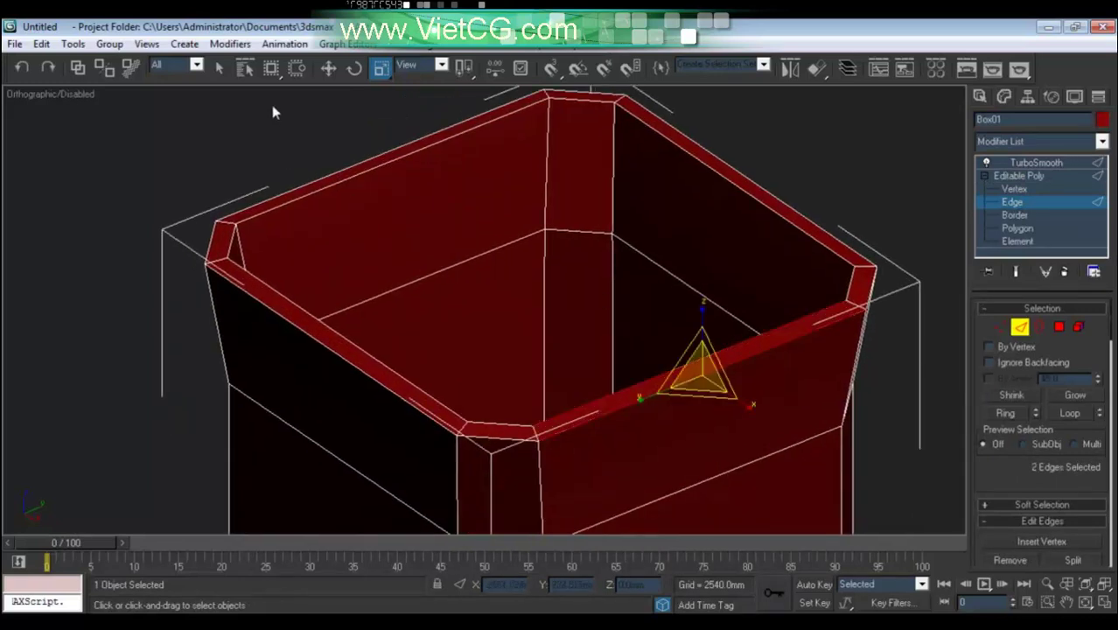
Extend the selection to the full 16-edge rim loop and activate Chamfer.
{"action": "left_click", "coordinate": [220, 69]}
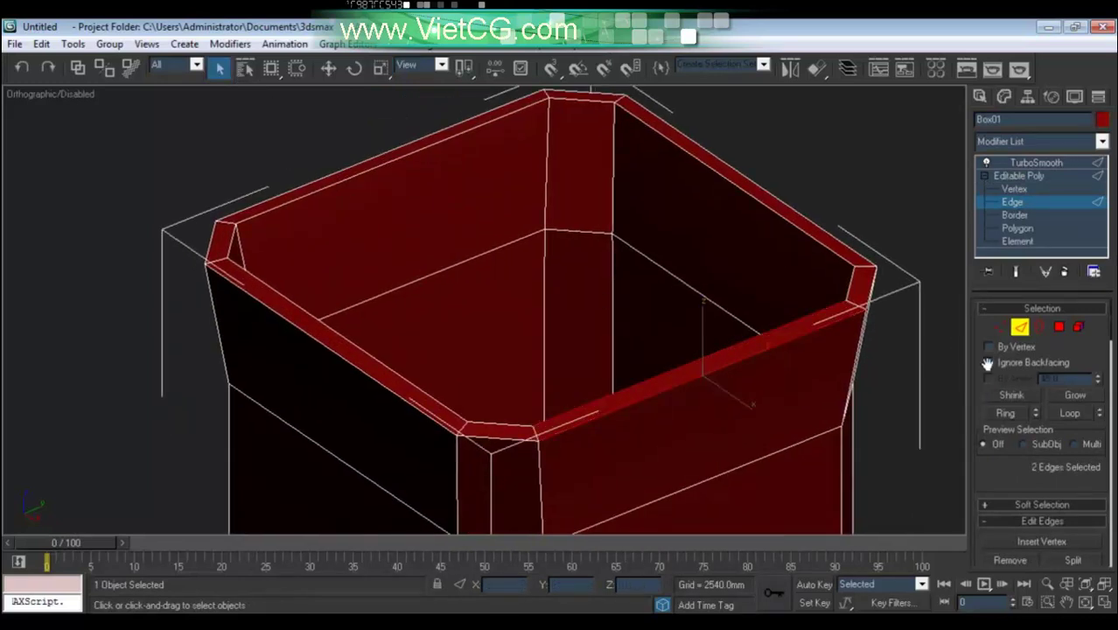
{"action": "left_click", "coordinate": [1069, 415]}
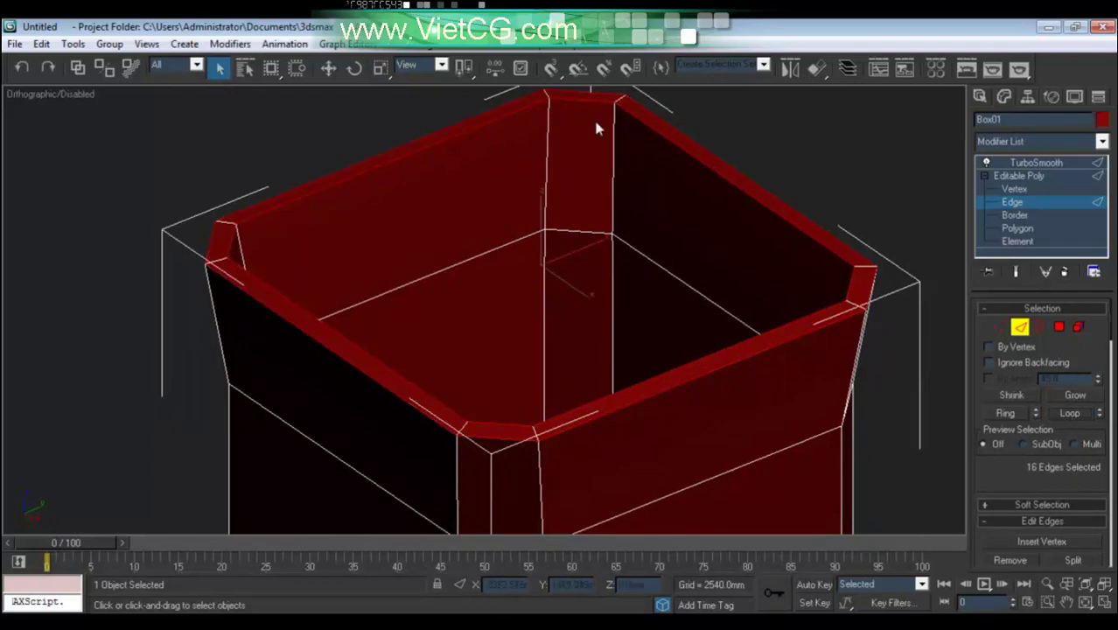
{"action": "scroll", "coordinate": [1010, 477], "scroll_direction": "down", "scroll_amount": 2}
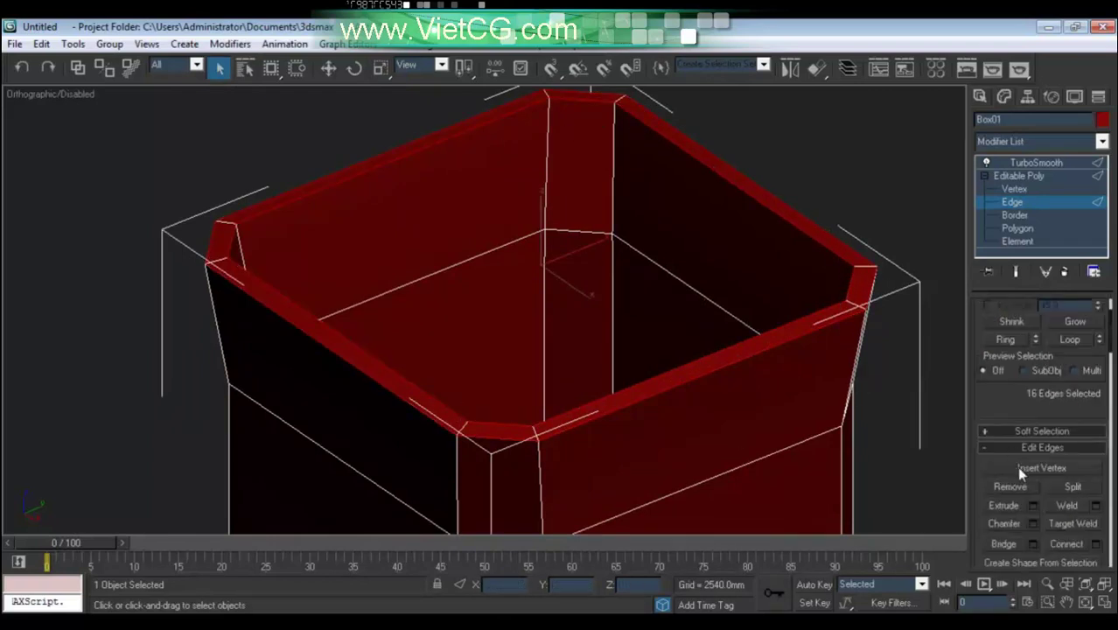
{"action": "left_click", "coordinate": [1004, 523]}
{"action": "scroll", "coordinate": [790, 368], "scroll_direction": "up", "scroll_amount": 3}
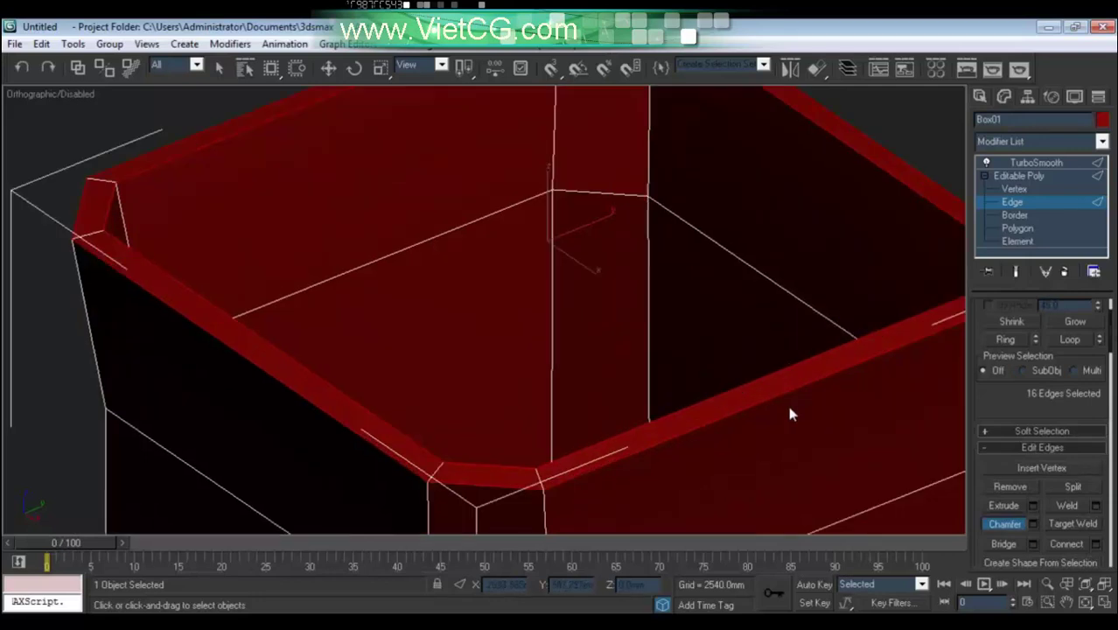
{"action": "scroll", "coordinate": [786, 401], "scroll_direction": "up", "scroll_amount": 4}
Change the box's object colour to pale tan.
{"action": "left_click", "coordinate": [1101, 120]}
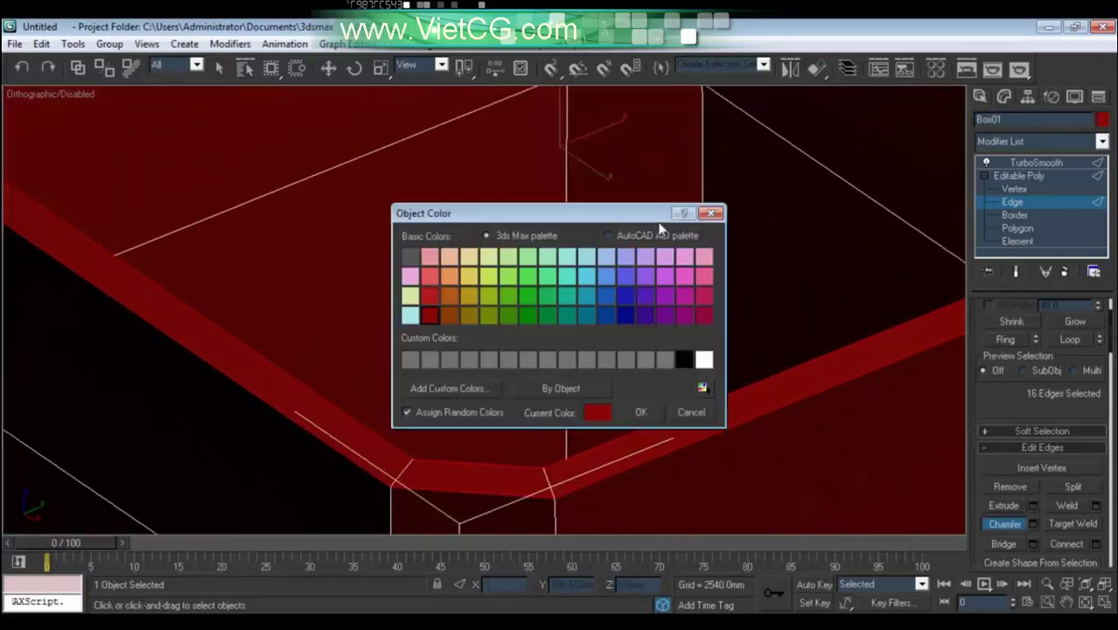
{"action": "left_click", "coordinate": [469, 256]}
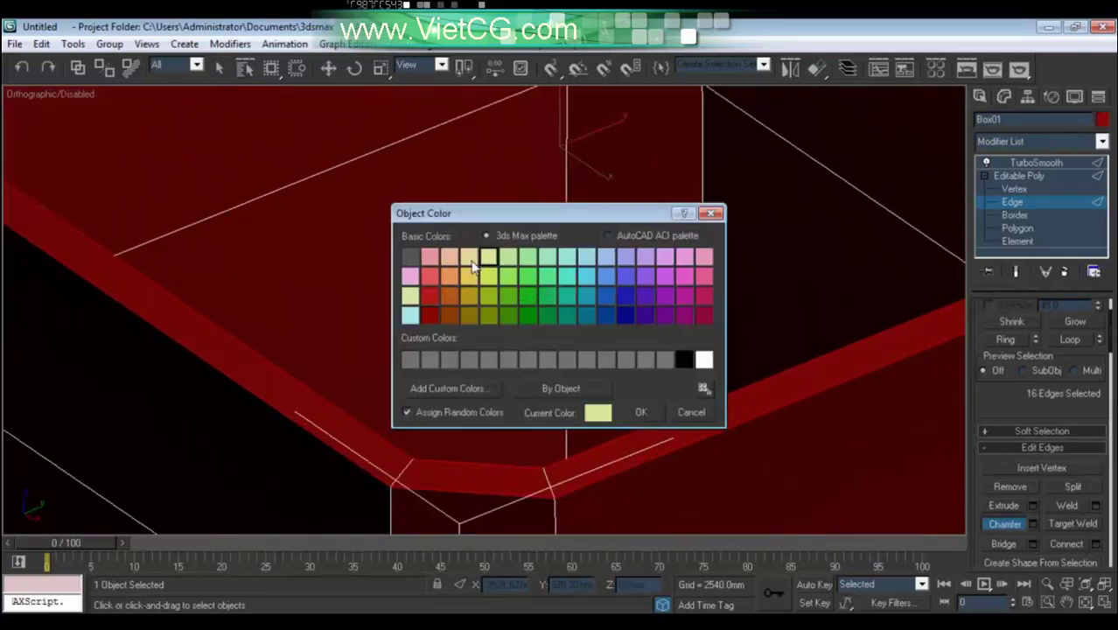
{"action": "left_click", "coordinate": [641, 412]}
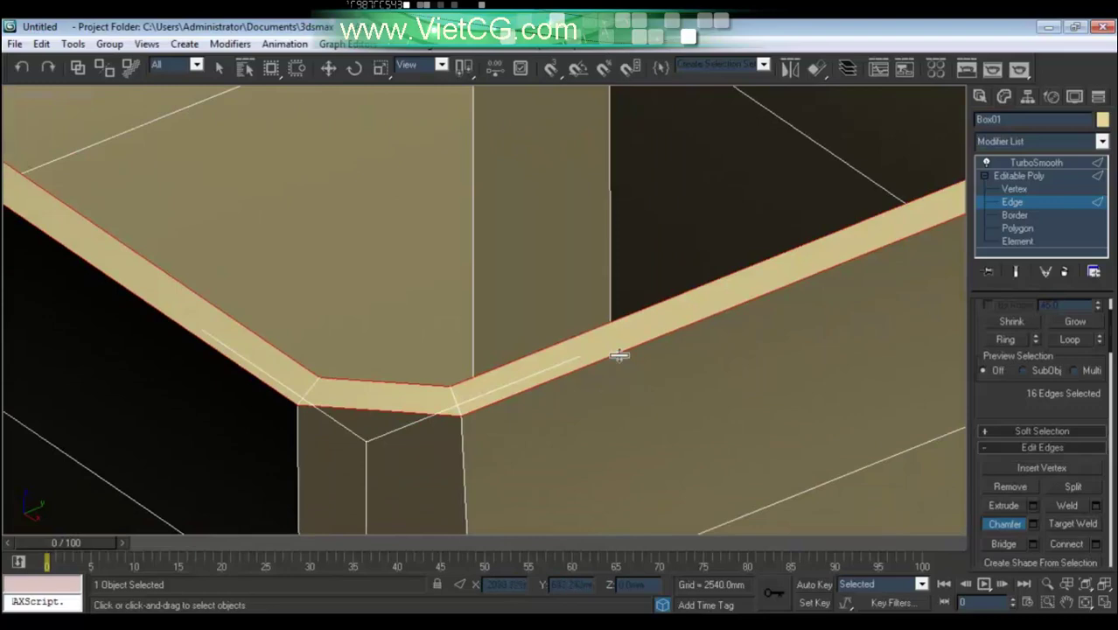
Chamfer the 16 rim edges into 32, toggling Show End Result to compare smoothed and cage views.
{"action": "left_click_drag", "start_coordinate": [619, 354], "coordinate": [620, 351]}
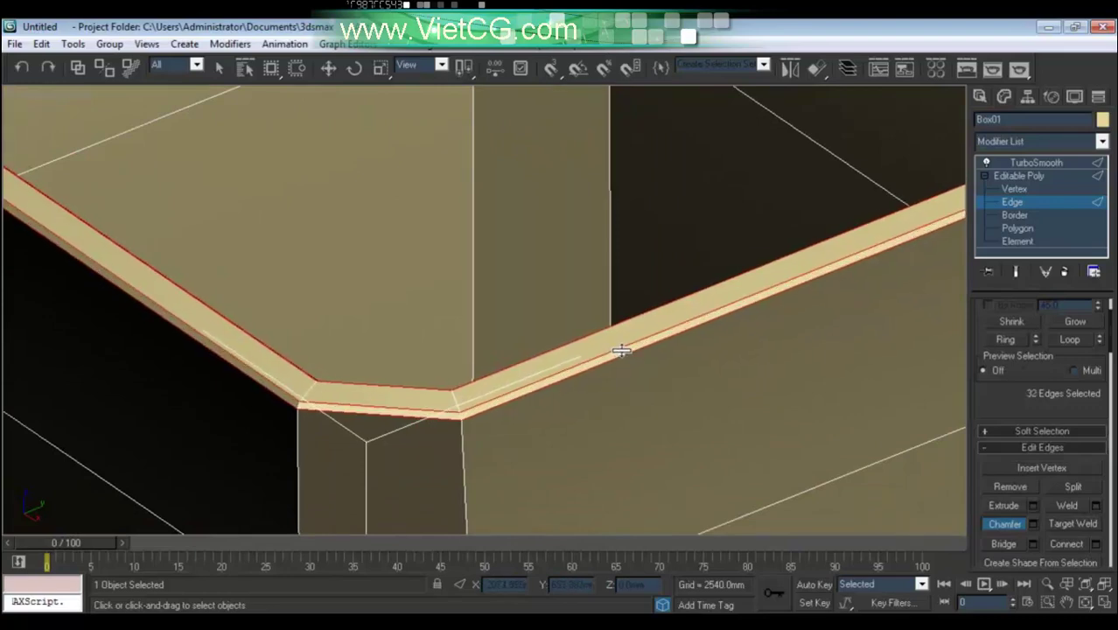
{"action": "middle_click_drag", "start_coordinate": [633, 361], "coordinate": [700, 386], "text": "alt"}
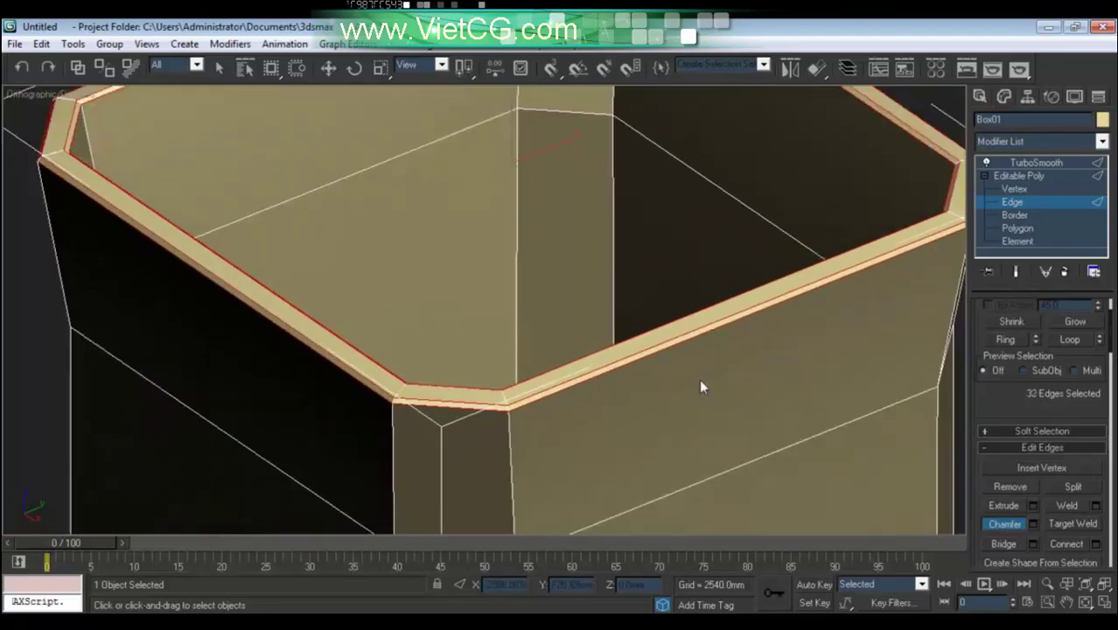
{"action": "left_click", "coordinate": [1017, 271]}
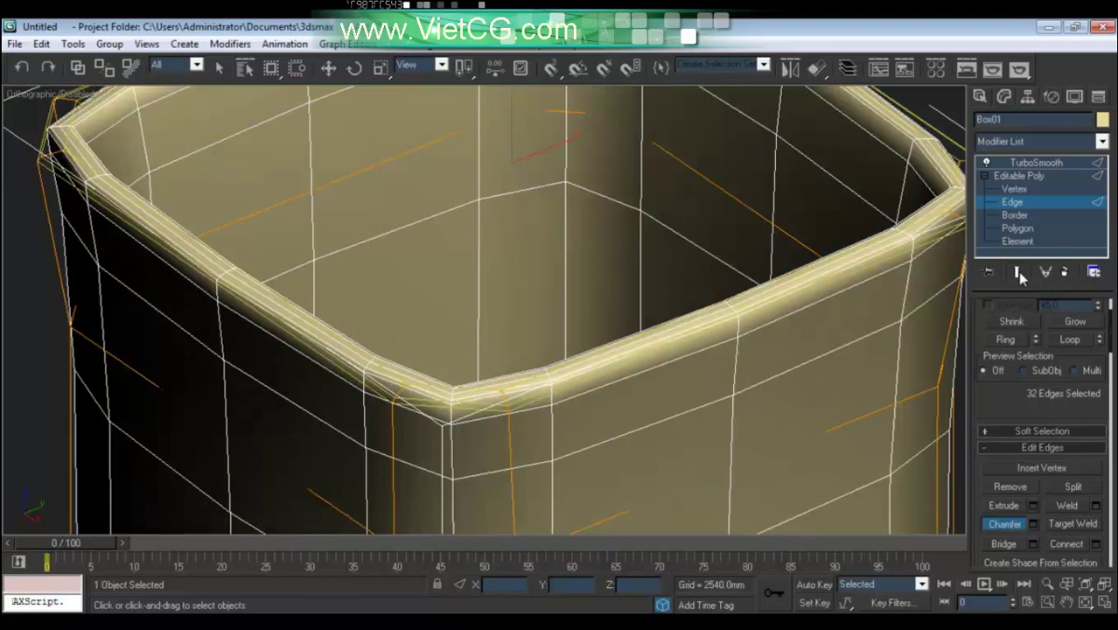
{"action": "left_click", "coordinate": [1017, 271]}
{"action": "left_click", "coordinate": [1017, 271]}
{"action": "left_click", "coordinate": [1017, 271]}
{"action": "scroll", "coordinate": [750, 309], "scroll_direction": "down", "scroll_amount": 5}
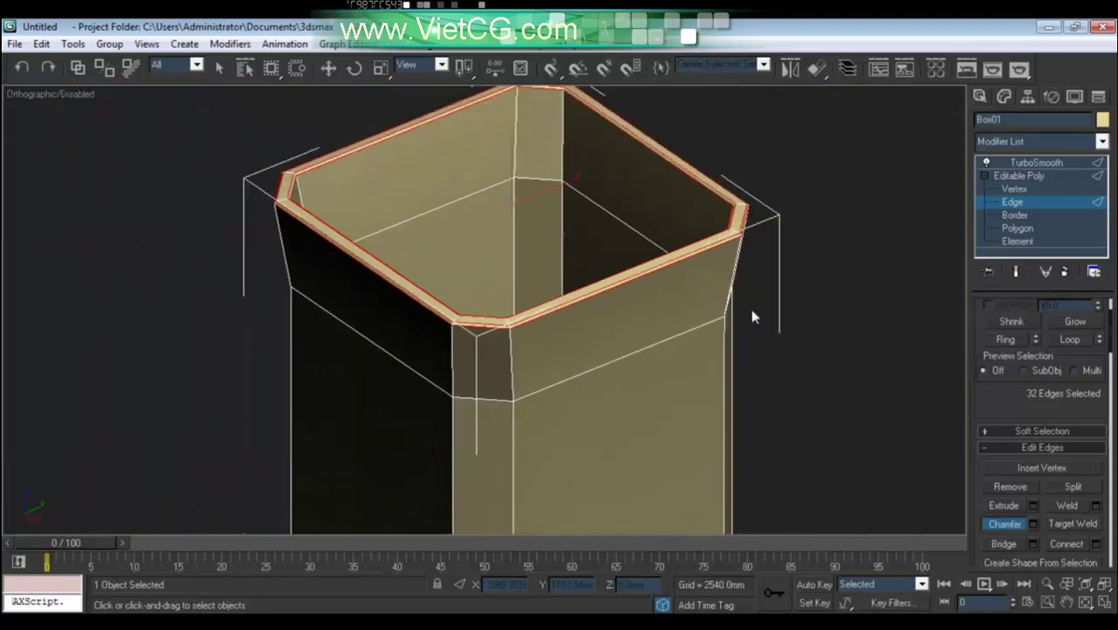
{"action": "middle_click_drag", "start_coordinate": [643, 322], "coordinate": [572, 360], "text": "alt"}
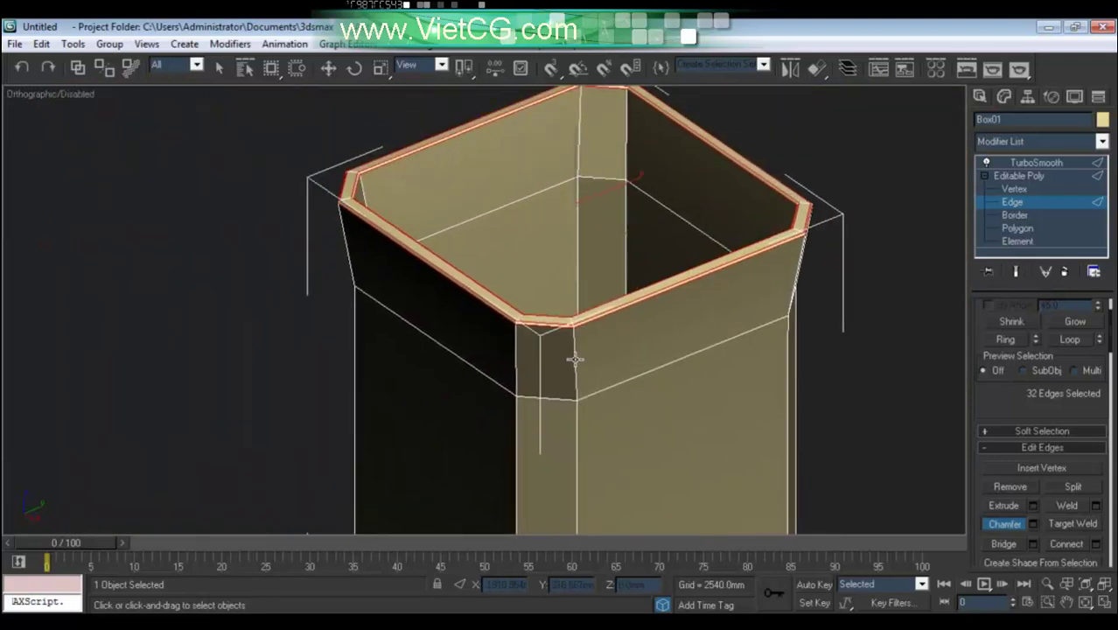
Select the vertical corner edges with Ring and Loop and give them a thin chamfer.
{"action": "left_click", "coordinate": [575, 359]}
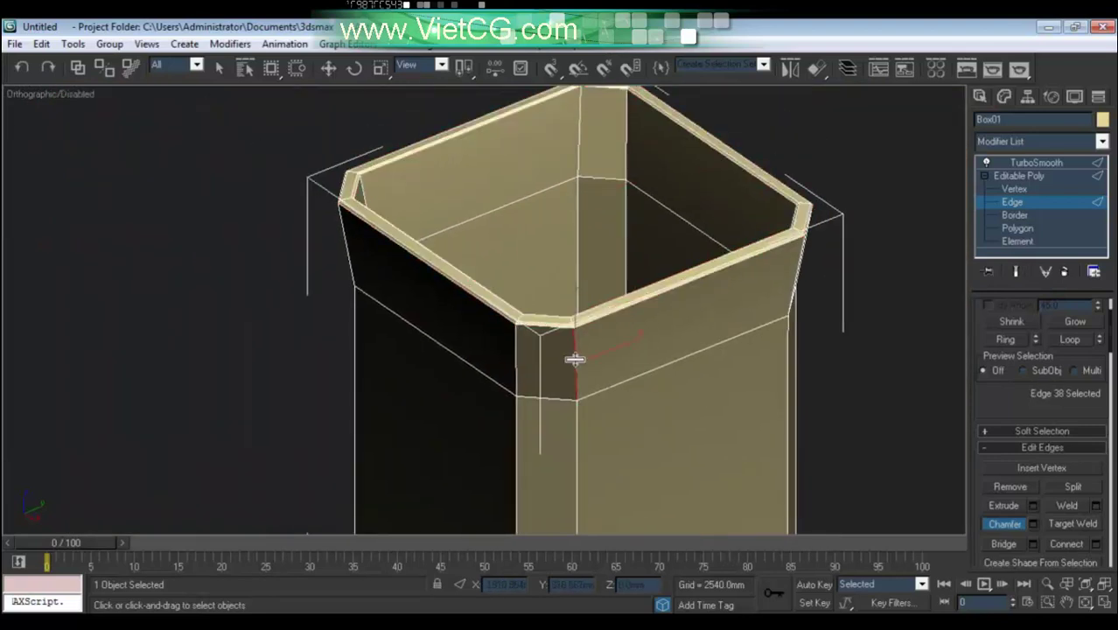
{"action": "left_click", "coordinate": [1005, 339]}
{"action": "left_click", "coordinate": [1068, 340]}
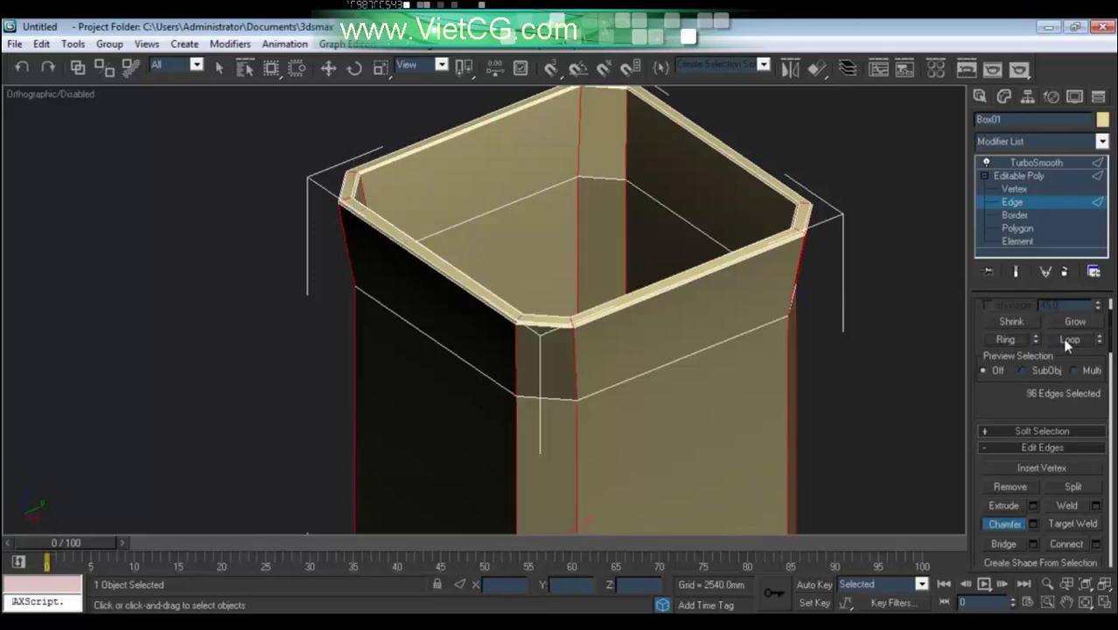
{"action": "mouse_move", "coordinate": [725, 391]}
{"action": "middle_mouse_down"}
{"action": "mouse_move", "coordinate": [745, 342]}
{"action": "mouse_move", "coordinate": [692, 265]}
{"action": "mouse_move", "coordinate": [628, 464]}
{"action": "mouse_move", "coordinate": [626, 257]}
{"action": "middle_mouse_up"}
{"action": "scroll", "coordinate": [627, 252], "scroll_direction": "up", "scroll_amount": 3}
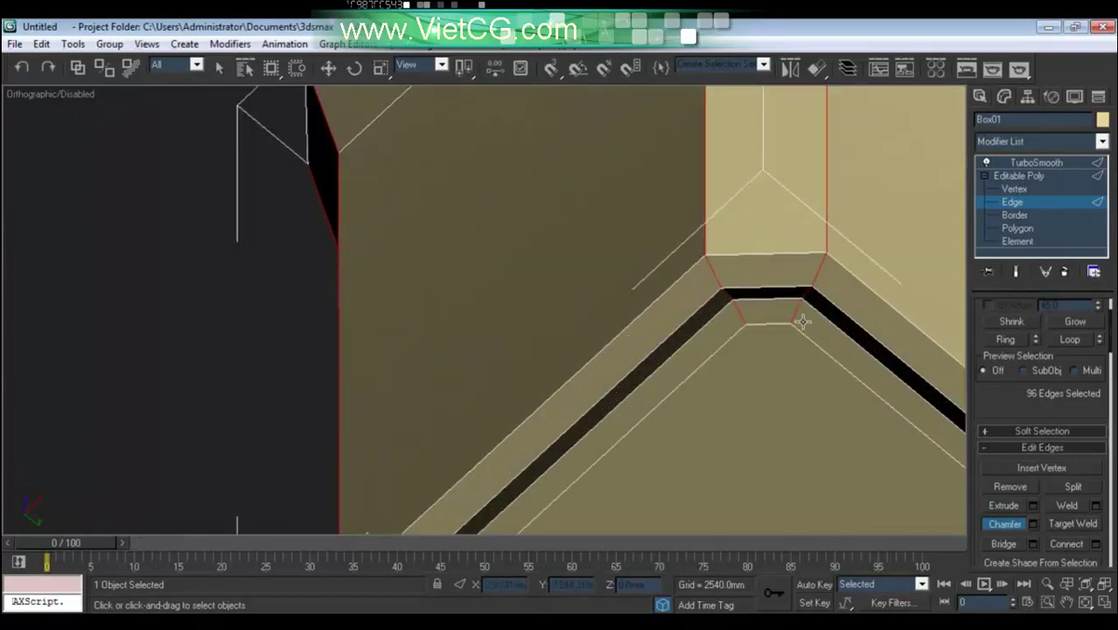
{"action": "scroll", "coordinate": [627, 253], "scroll_direction": "up", "scroll_amount": 2}
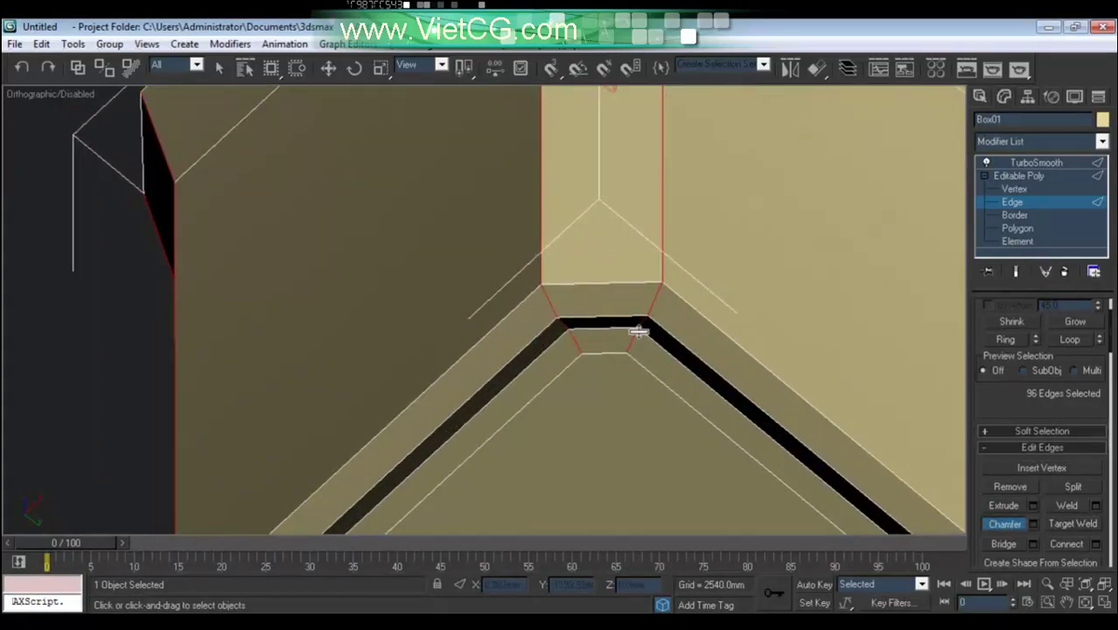
{"action": "left_click_drag", "start_coordinate": [639, 330], "coordinate": [641, 325]}
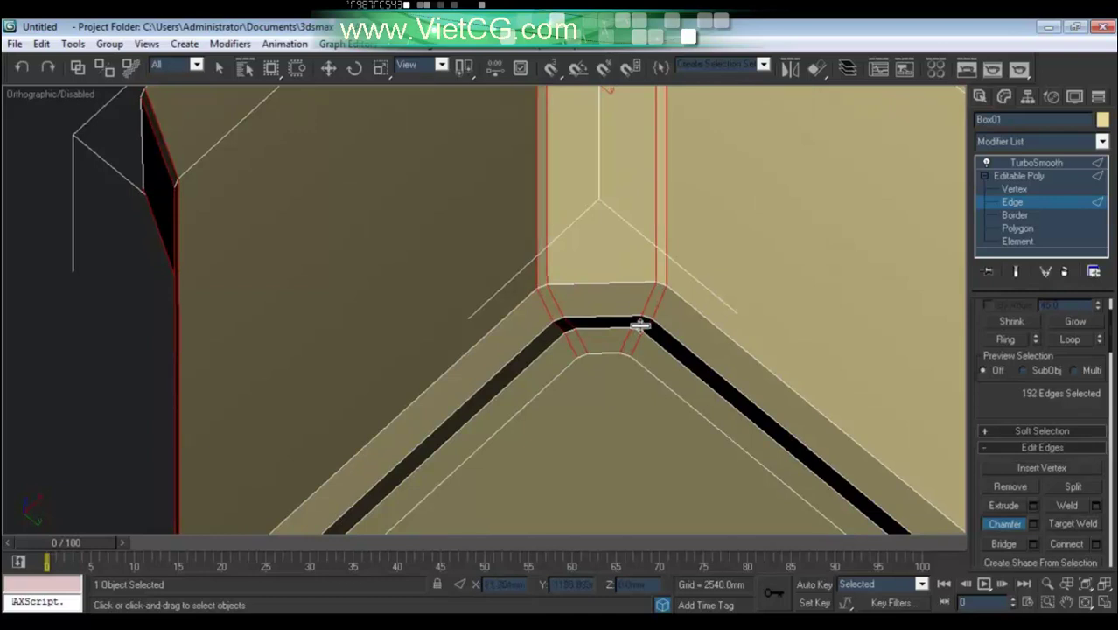
{"action": "left_click_drag", "start_coordinate": [641, 325], "coordinate": [641, 327]}
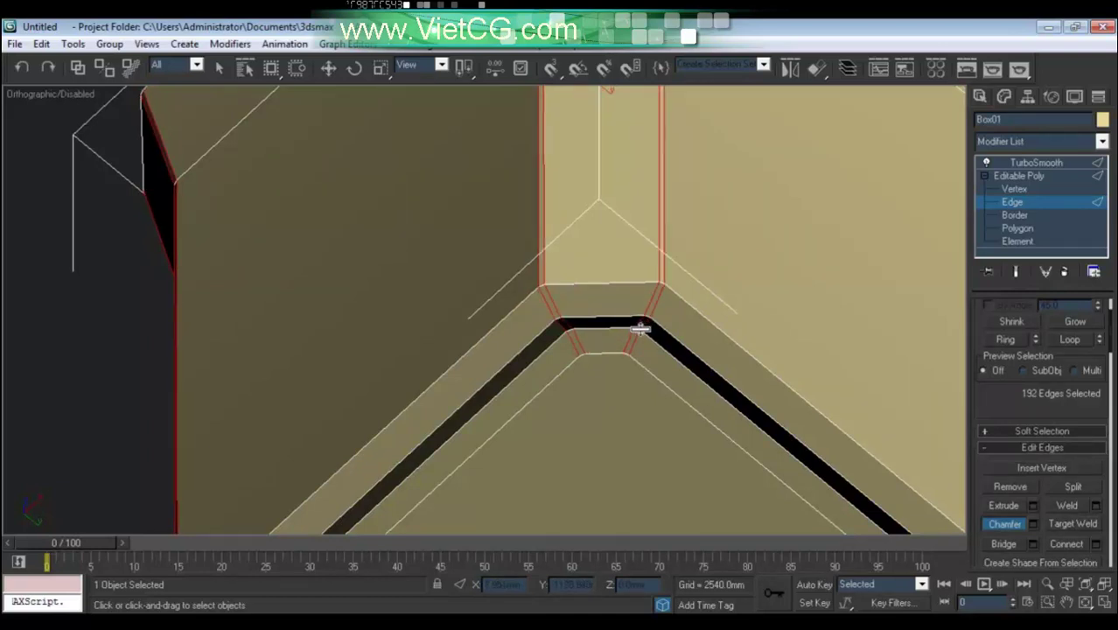
{"action": "key", "text": "z"}
{"action": "mouse_move", "coordinate": [654, 315]}
{"action": "middle_mouse_down", "text": "alt"}
{"action": "mouse_move", "coordinate": [614, 219]}
{"action": "mouse_move", "coordinate": [635, 420]}
{"action": "mouse_move", "coordinate": [617, 304]}
{"action": "middle_mouse_up", "text": "alt"}
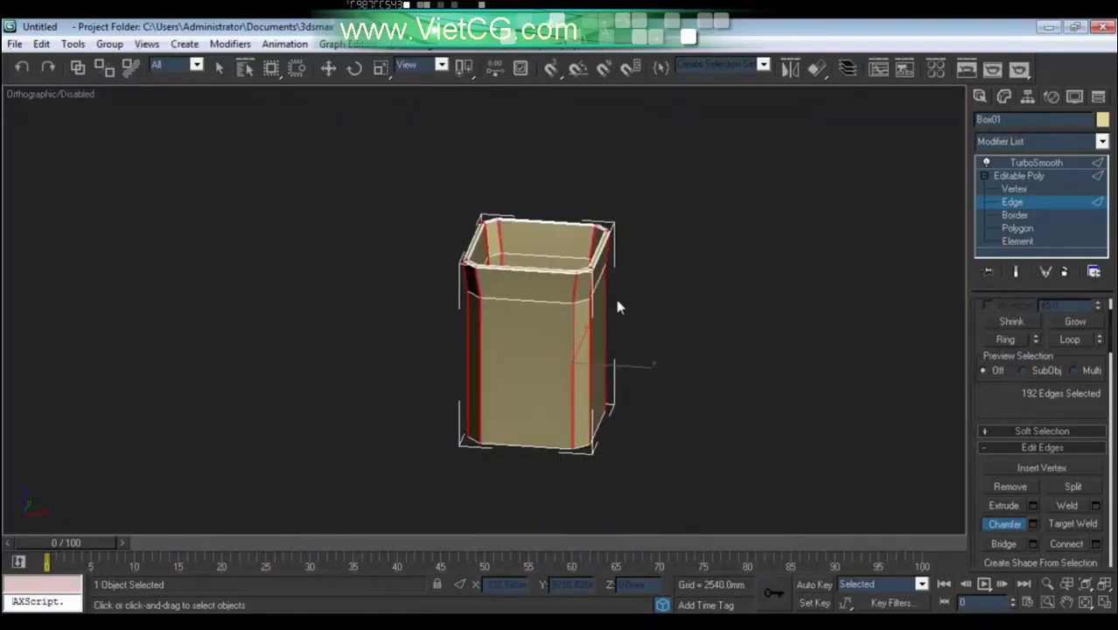
{"action": "scroll", "coordinate": [617, 304], "scroll_direction": "up", "scroll_amount": 3}
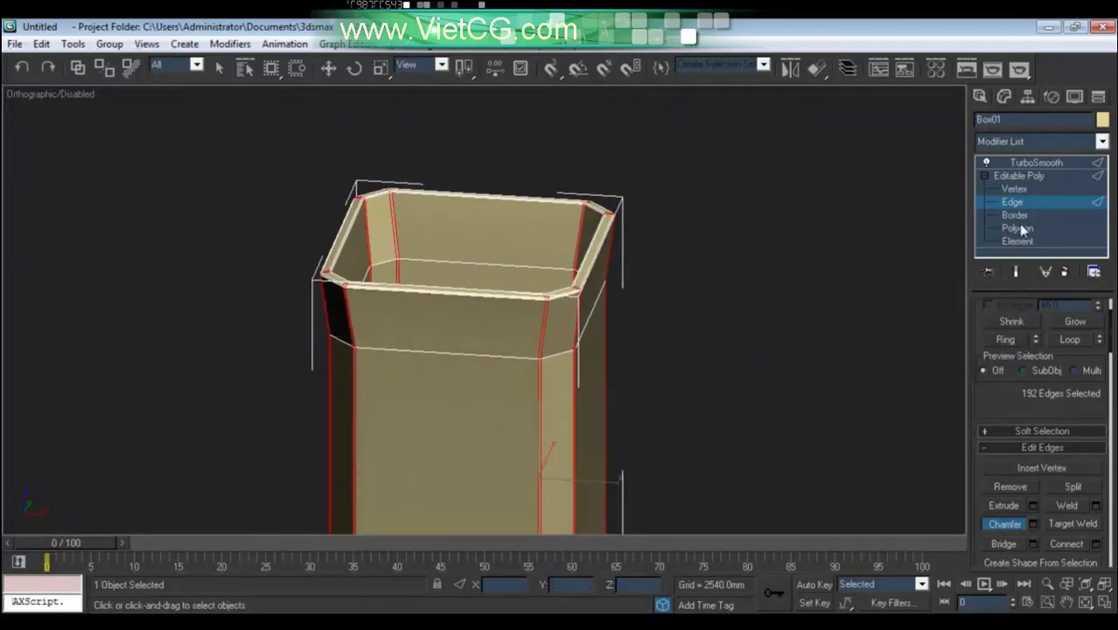
Show the TurboSmooth end result and view the mug shaded without edge overlay.
{"action": "left_click", "coordinate": [1017, 270]}
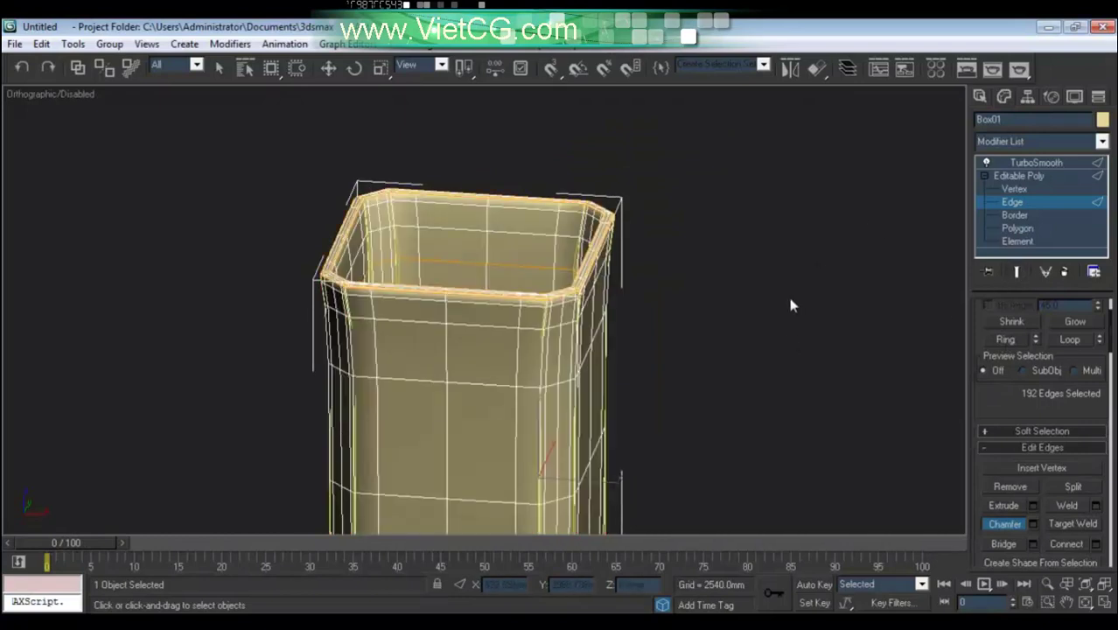
{"action": "left_click", "coordinate": [1020, 162]}
{"action": "key", "text": "r"}
{"action": "left_click", "coordinate": [726, 365]}
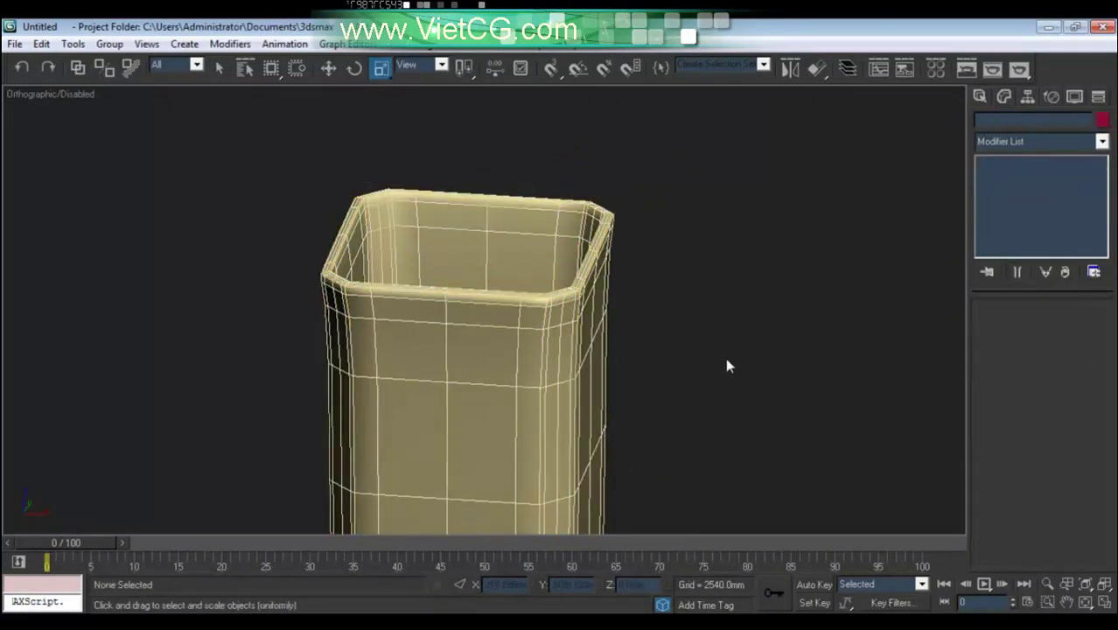
{"action": "mouse_move", "coordinate": [726, 366]}
{"action": "middle_mouse_down", "text": "alt"}
{"action": "mouse_move", "coordinate": [723, 319]}
{"action": "mouse_move", "coordinate": [756, 353]}
{"action": "mouse_move", "coordinate": [692, 372]}
{"action": "mouse_move", "coordinate": [669, 402]}
{"action": "mouse_move", "coordinate": [676, 231]}
{"action": "mouse_move", "coordinate": [641, 304]}
{"action": "mouse_move", "coordinate": [583, 224]}
{"action": "mouse_move", "coordinate": [641, 281]}
{"action": "middle_mouse_up", "text": "alt"}
{"action": "key", "text": "F4"}
Raise the TurboSmooth iterations to 2.
{"action": "left_click", "coordinate": [576, 252]}
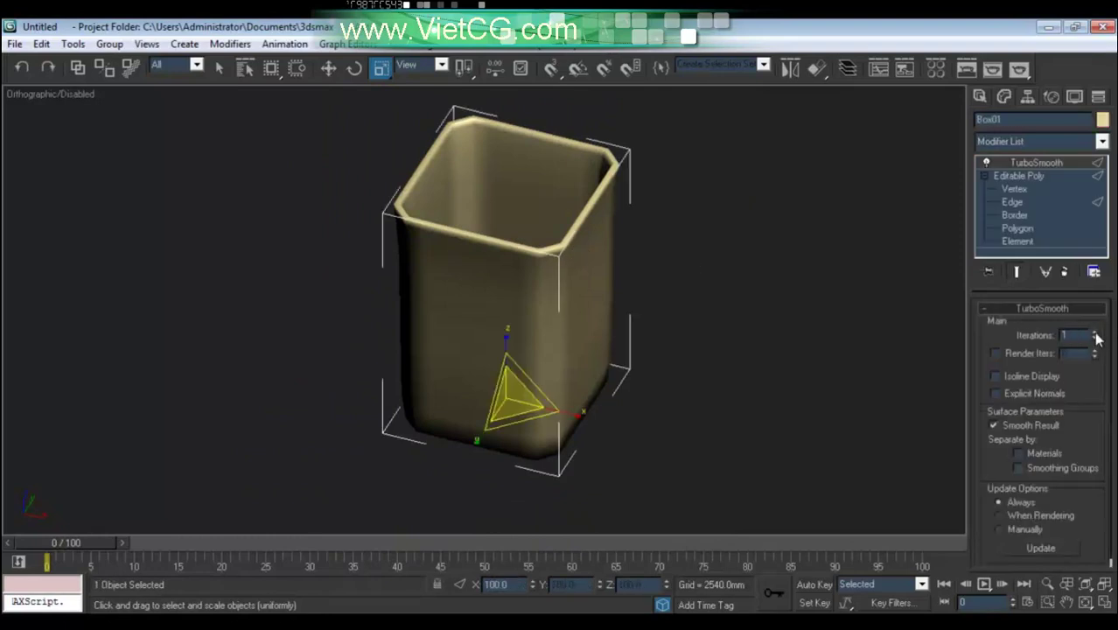
{"action": "left_click", "coordinate": [1094, 334]}
{"action": "left_click", "coordinate": [737, 269]}
{"action": "mouse_move", "coordinate": [736, 269]}
{"action": "middle_mouse_down", "text": "alt"}
{"action": "mouse_move", "coordinate": [674, 313]}
{"action": "mouse_move", "coordinate": [551, 349]}
{"action": "mouse_move", "coordinate": [521, 304]}
{"action": "mouse_move", "coordinate": [646, 304]}
{"action": "mouse_move", "coordinate": [633, 321]}
{"action": "middle_mouse_up", "text": "alt"}
{"action": "scroll", "coordinate": [655, 304], "scroll_direction": "up", "scroll_amount": 2}
{"action": "scroll", "coordinate": [658, 307], "scroll_direction": "down", "scroll_amount": 2}
{"action": "left_click", "coordinate": [633, 321]}
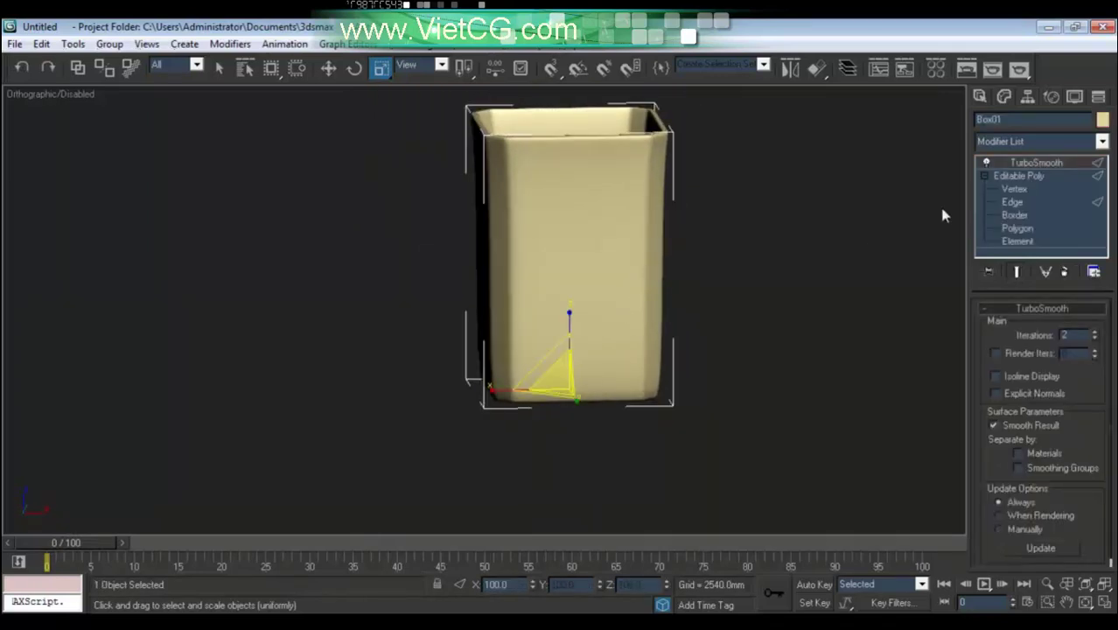
Return to Edge level with edges shown and Show End Result turned off.
{"action": "left_click", "coordinate": [1010, 202]}
{"action": "middle_click_drag", "start_coordinate": [764, 218], "coordinate": [719, 313]}
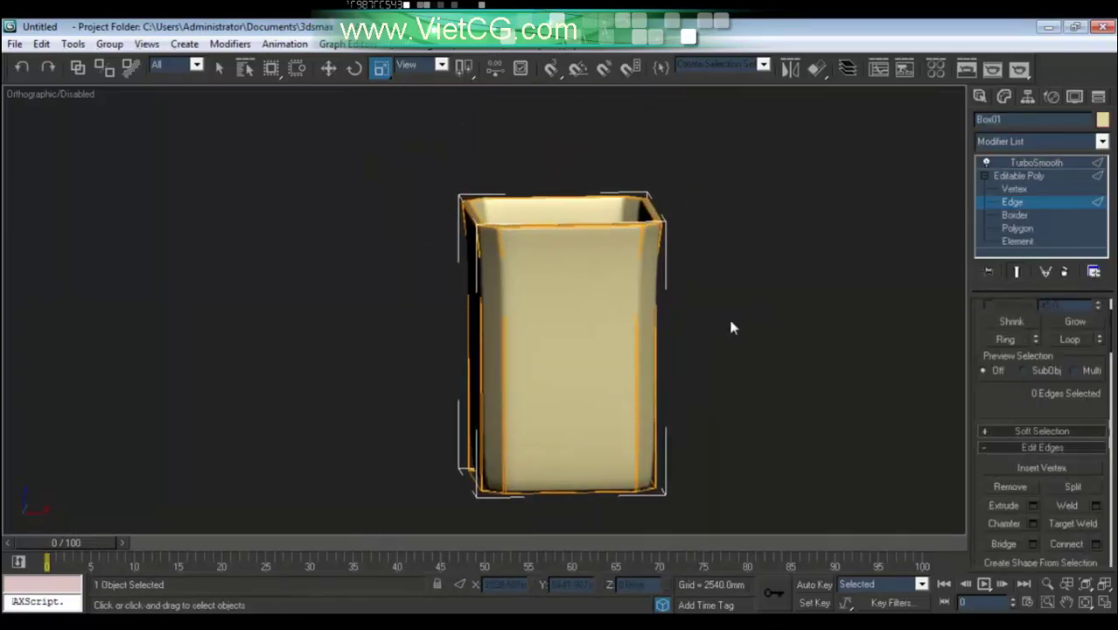
{"action": "key", "text": "F4"}
{"action": "scroll", "coordinate": [711, 315], "scroll_direction": "up", "scroll_amount": 2}
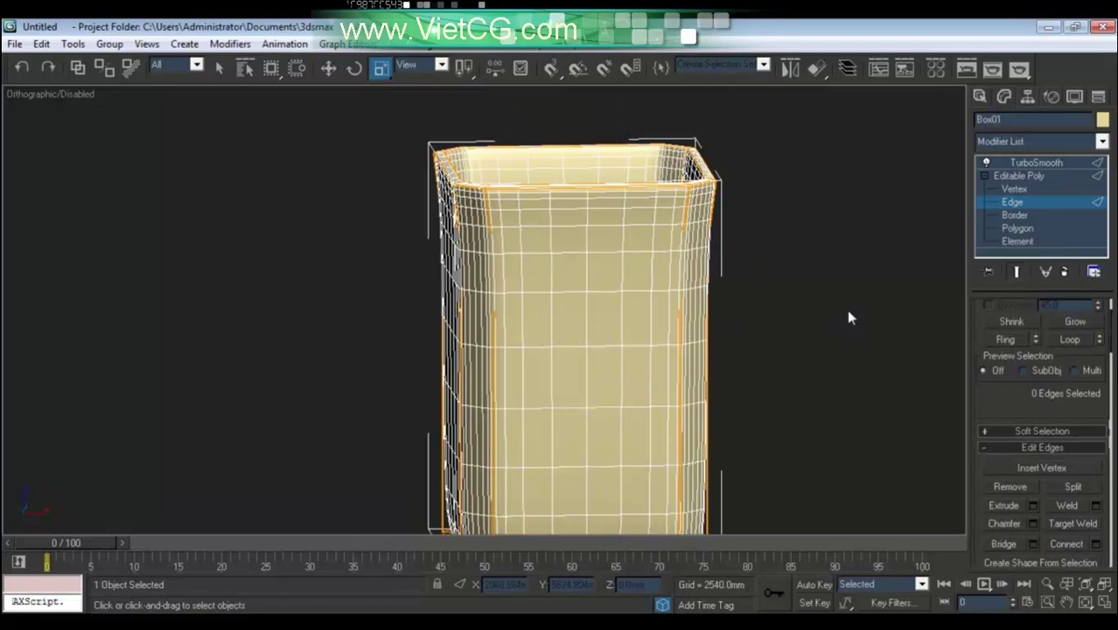
{"action": "left_click", "coordinate": [1017, 271]}
{"action": "middle_click_drag", "start_coordinate": [632, 263], "coordinate": [632, 300]}
Select the edge loop below the flared rim and chamfer it into two parallel loops.
{"action": "left_click", "coordinate": [632, 304]}
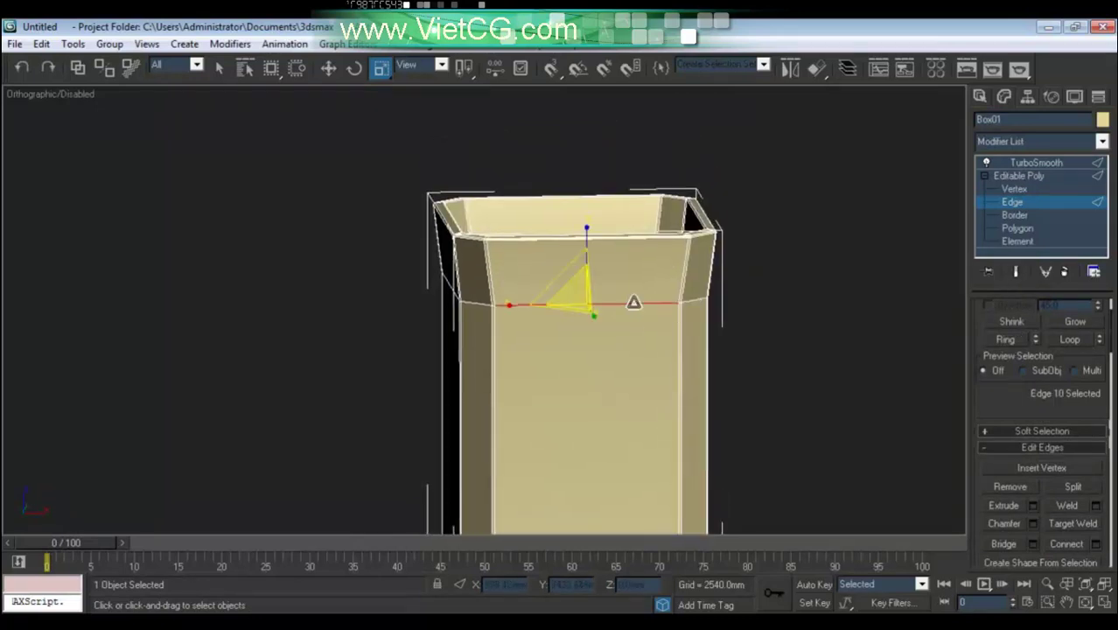
{"action": "left_click", "coordinate": [1069, 338]}
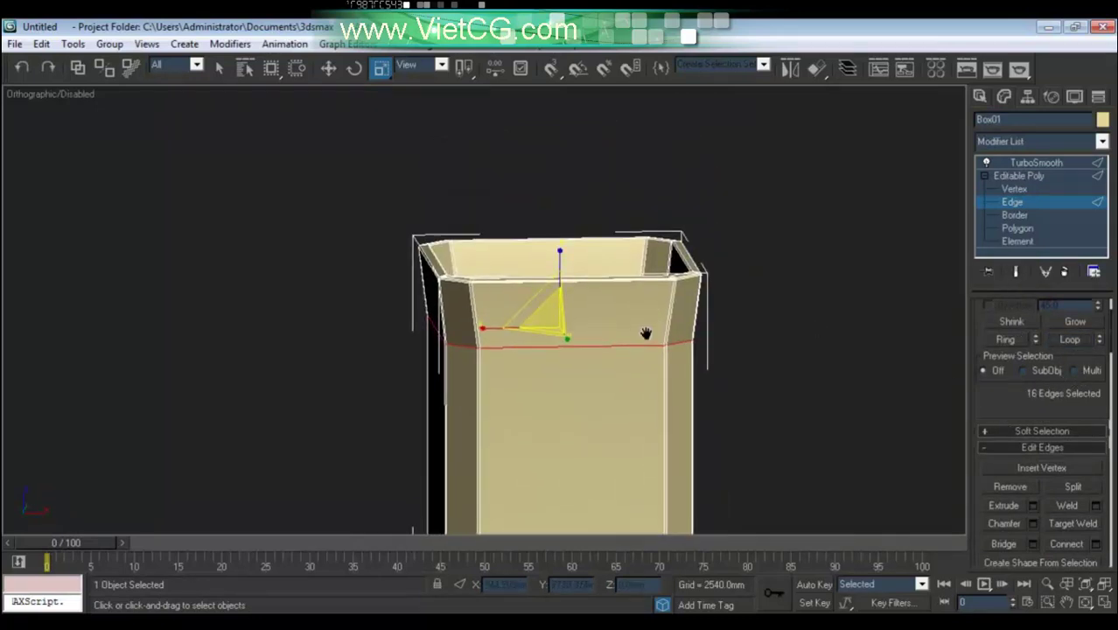
{"action": "key", "text": "z"}
{"action": "left_click", "coordinate": [1004, 523]}
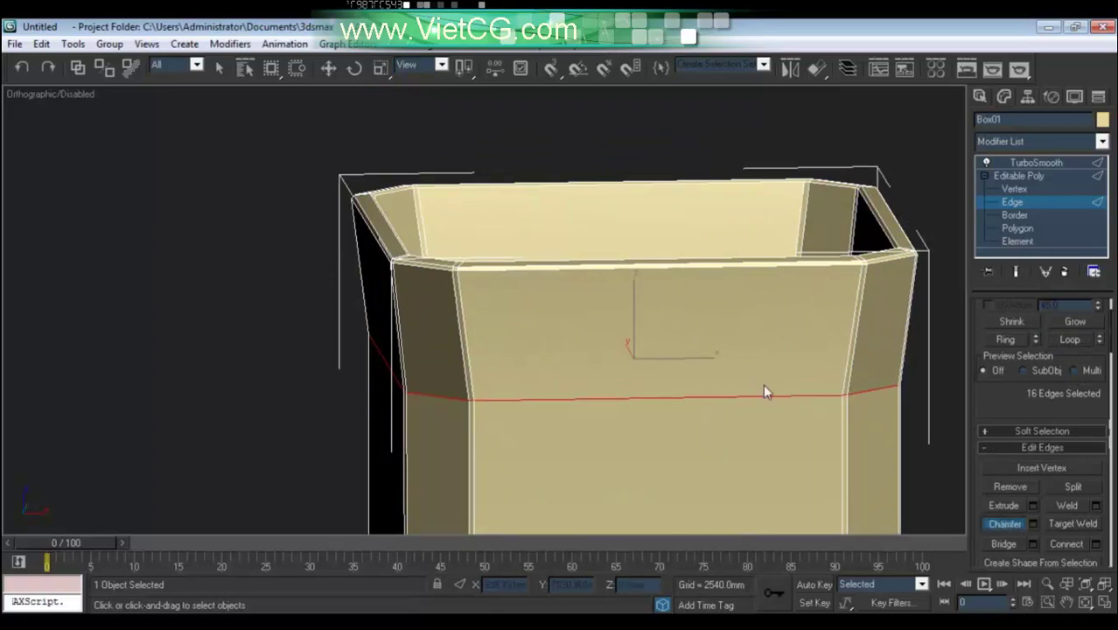
{"action": "left_click_drag", "start_coordinate": [770, 398], "coordinate": [767, 390]}
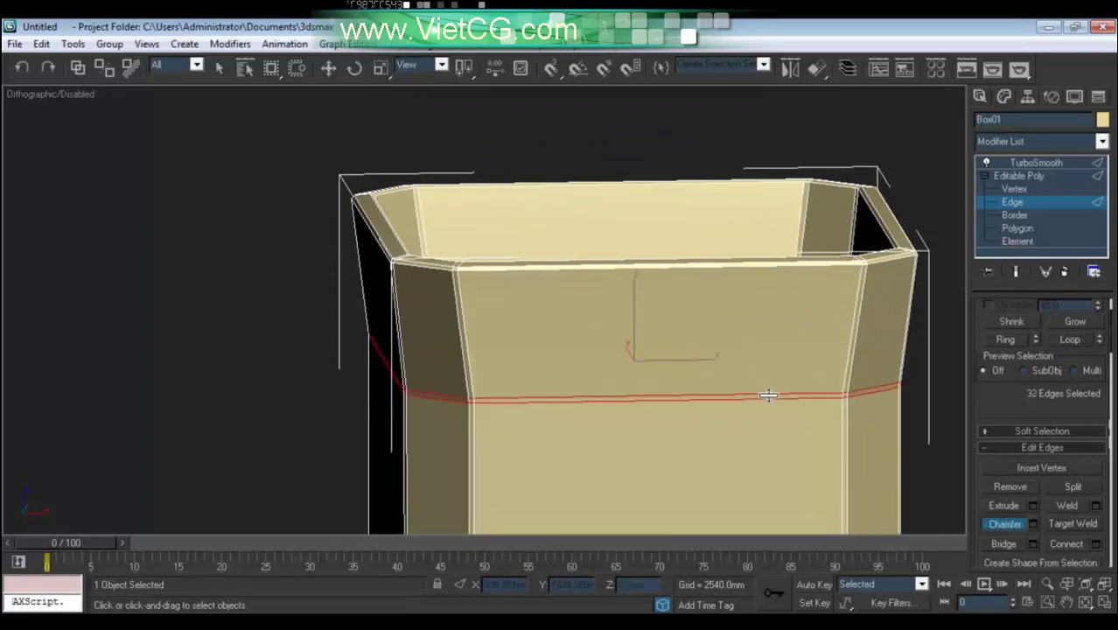
Turn Show End Result back on, hide the edge overlay, and select the TurboSmooth level.
{"action": "left_click", "coordinate": [1017, 276]}
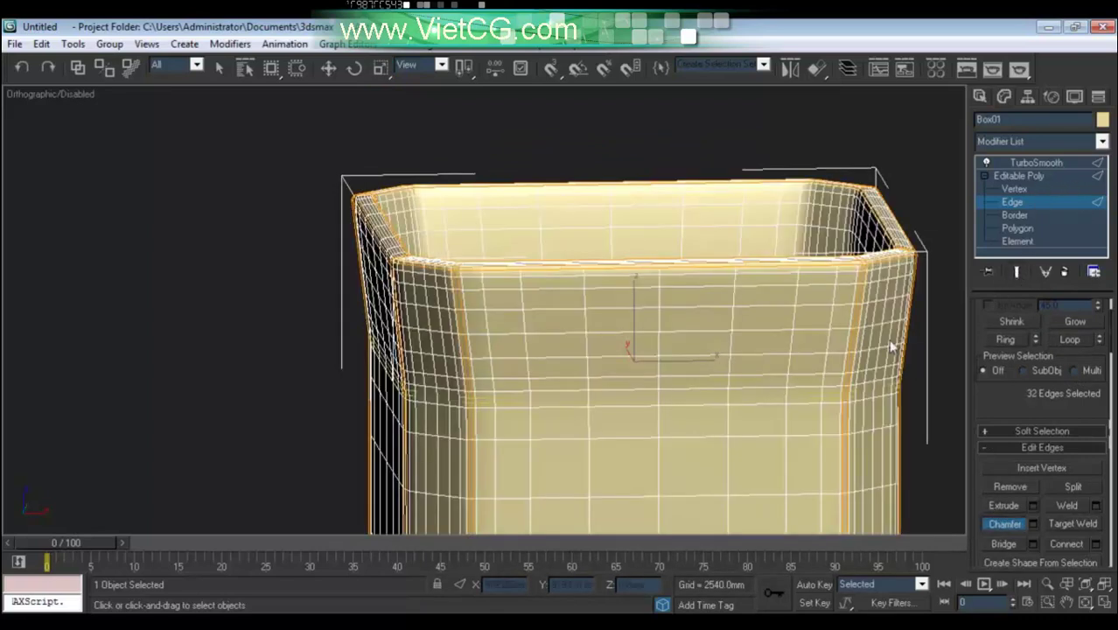
{"action": "key", "text": "F4"}
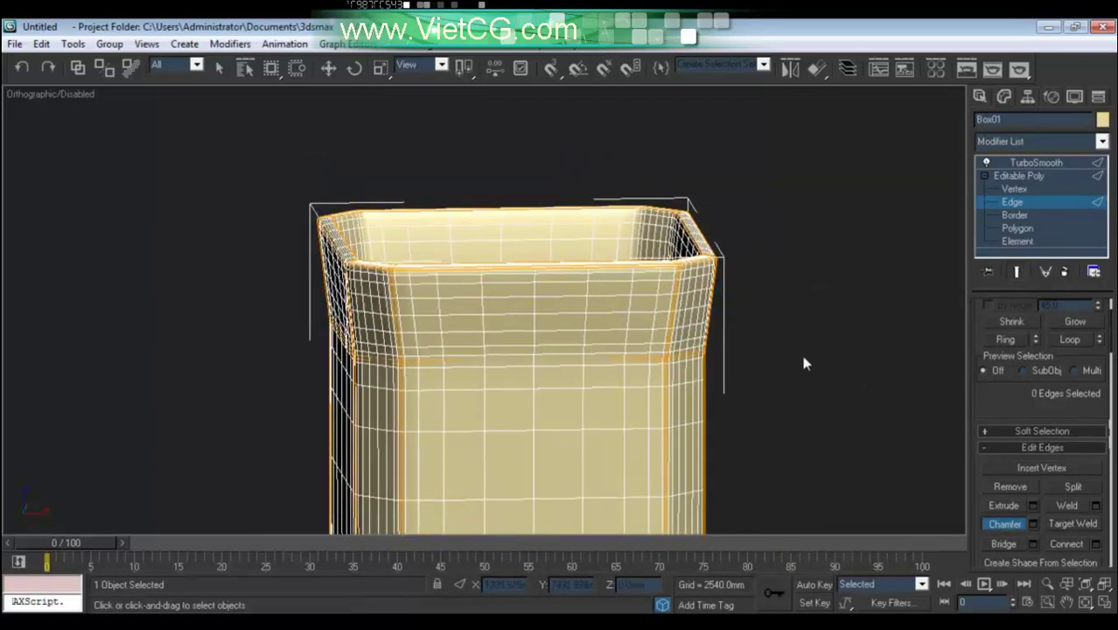
{"action": "scroll", "coordinate": [801, 350], "scroll_direction": "down", "scroll_amount": 2}
{"action": "middle_click_drag", "start_coordinate": [806, 373], "coordinate": [790, 347]}
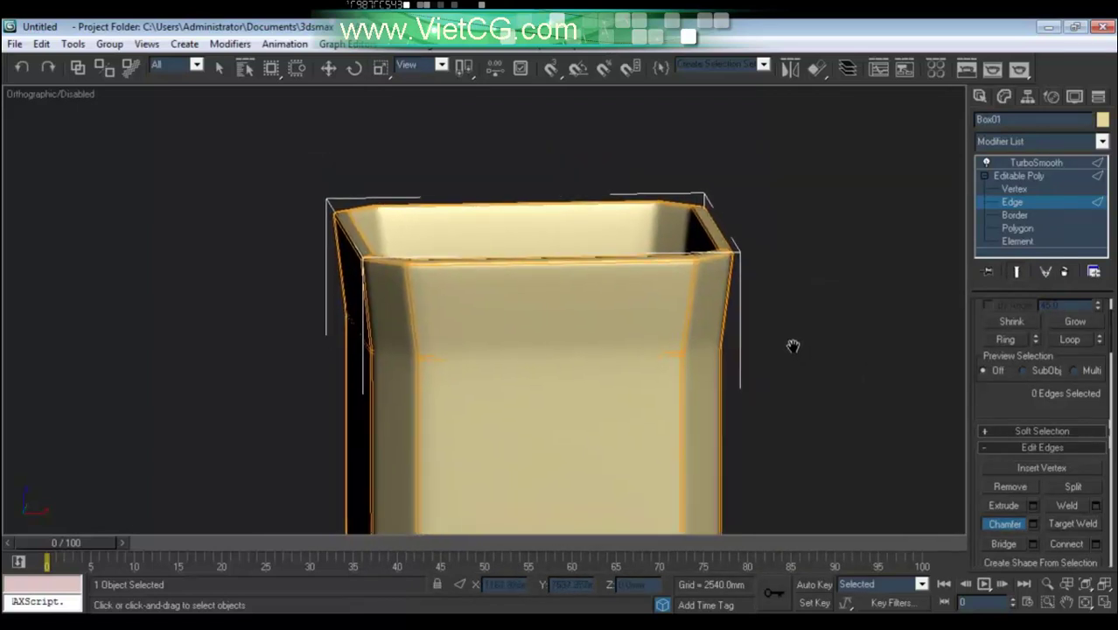
{"action": "left_click", "coordinate": [1025, 163]}
Reselect the mug in shaded view, enter Edge level, and turn off Show End Result.
{"action": "key", "text": "r"}
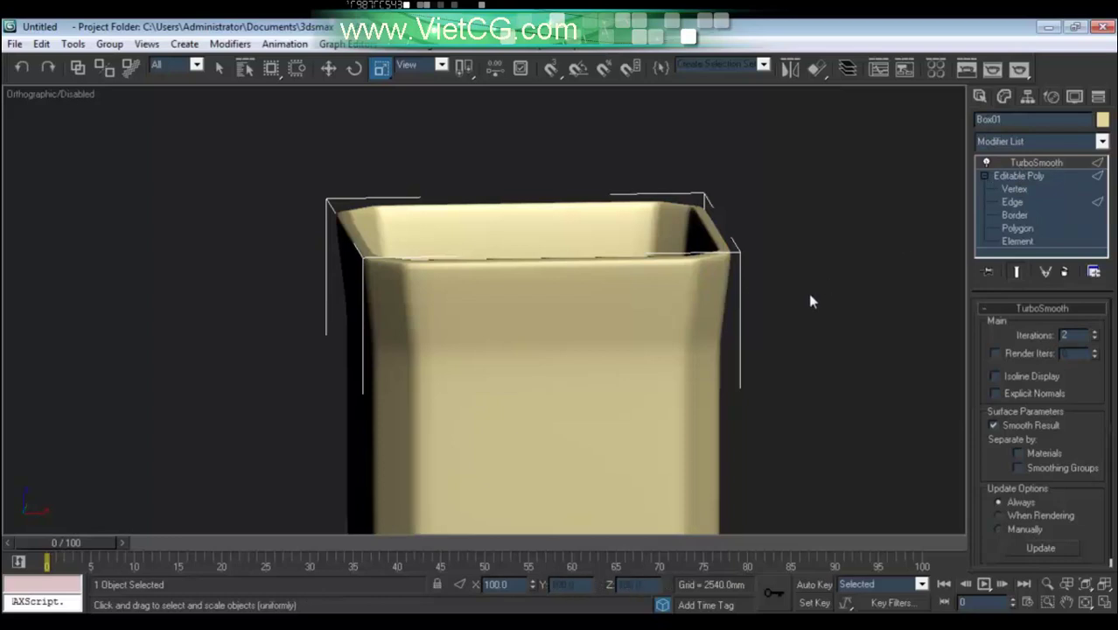
{"action": "left_click", "coordinate": [759, 326]}
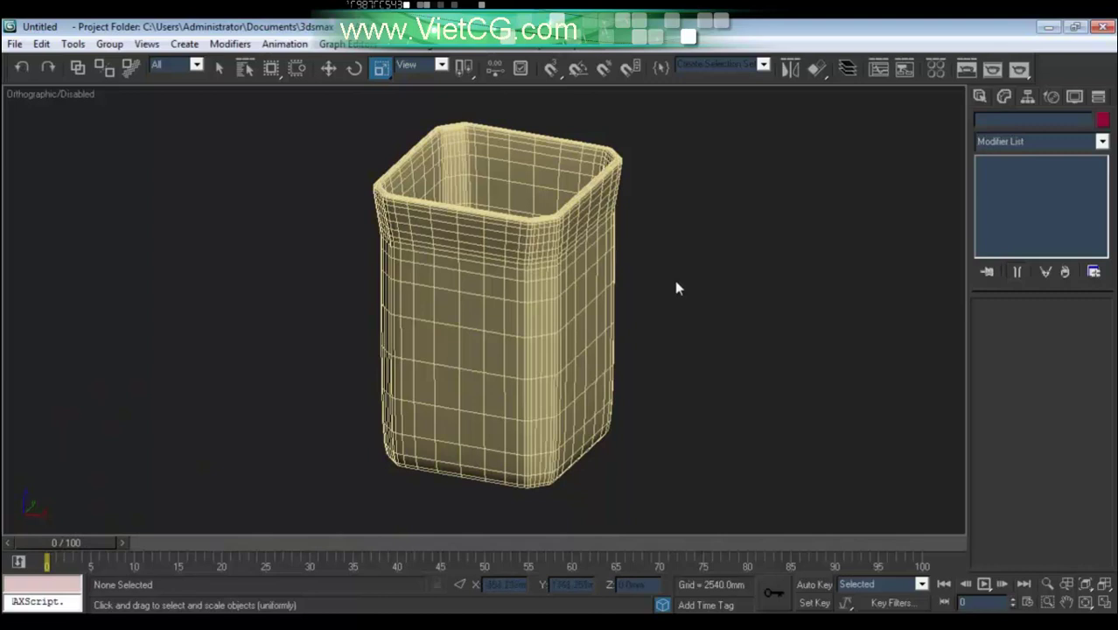
{"action": "key", "text": "F3"}
{"action": "left_click", "coordinate": [617, 270]}
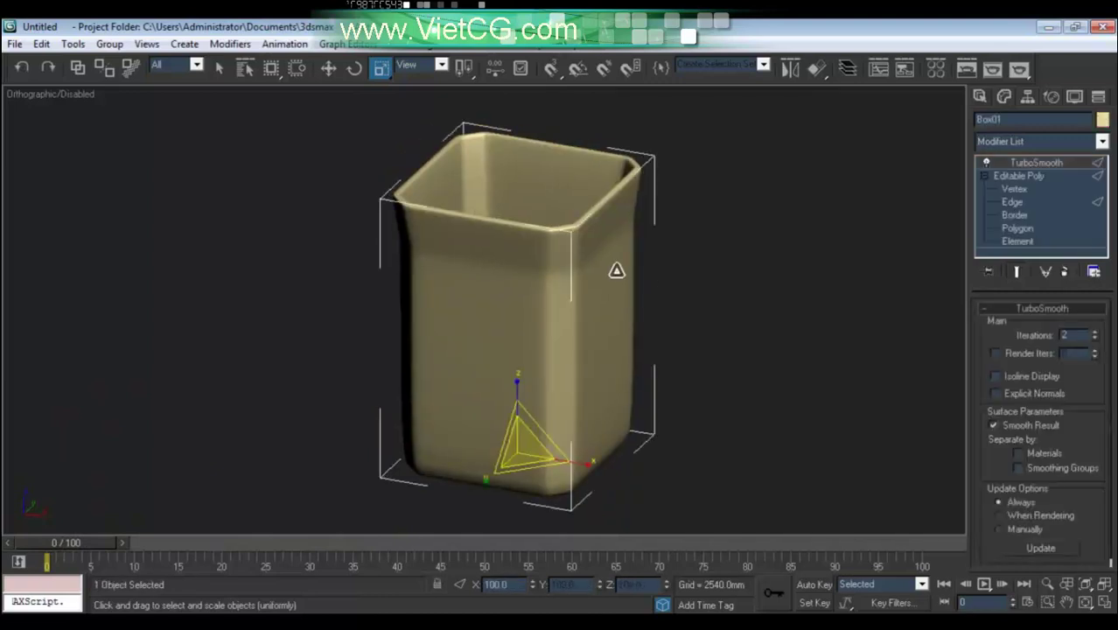
{"action": "left_click", "coordinate": [1011, 203]}
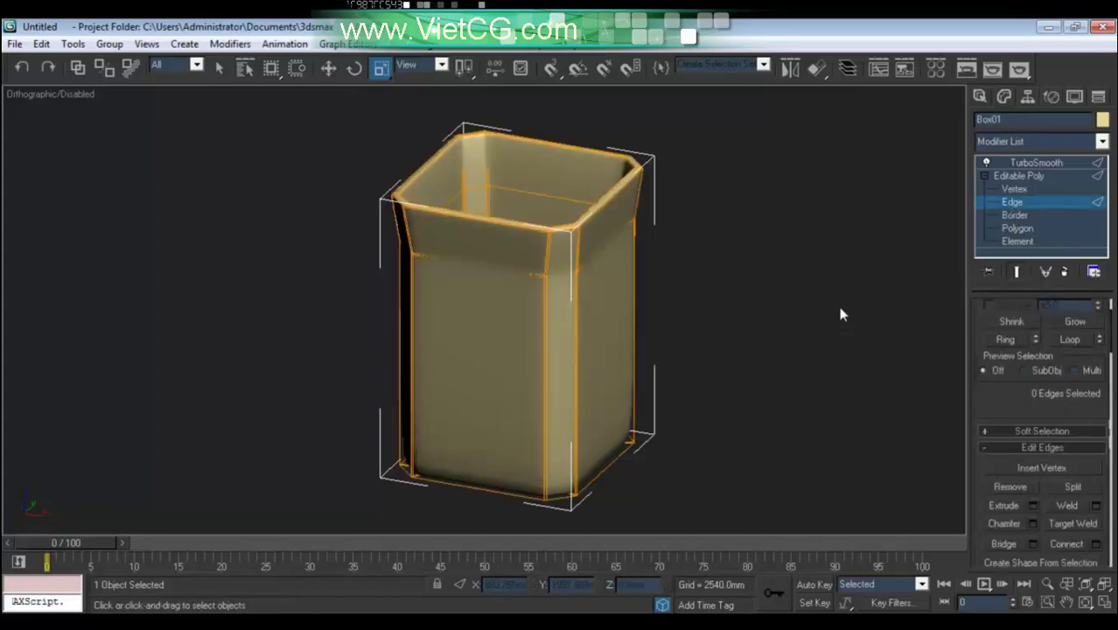
{"action": "left_click", "coordinate": [1015, 277]}
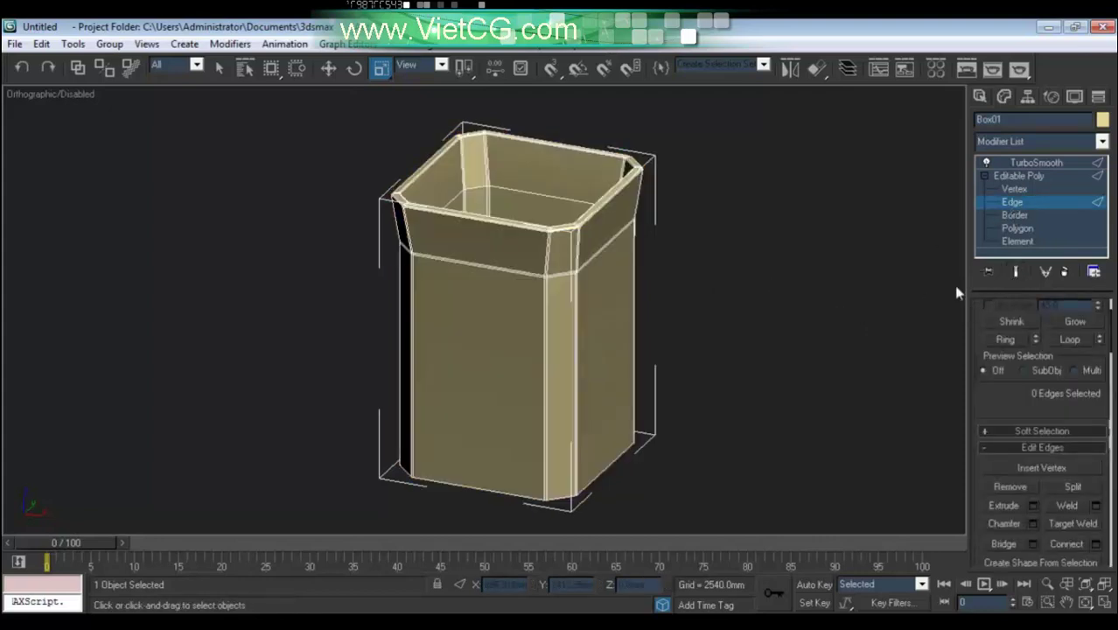
Orbit to a near-front view of the mug and clear the edge selection.
{"action": "mouse_move", "coordinate": [589, 445]}
{"action": "middle_mouse_down", "text": "alt"}
{"action": "mouse_move", "coordinate": [556, 457]}
{"action": "mouse_move", "coordinate": [516, 429]}
{"action": "mouse_move", "coordinate": [569, 399]}
{"action": "mouse_move", "coordinate": [623, 407]}
{"action": "mouse_move", "coordinate": [604, 393]}
{"action": "middle_mouse_up", "text": "alt"}
{"action": "key", "text": "F3"}
{"action": "left_click_drag", "start_coordinate": [700, 347], "coordinate": [393, 291]}
{"action": "left_click", "coordinate": [719, 298]}
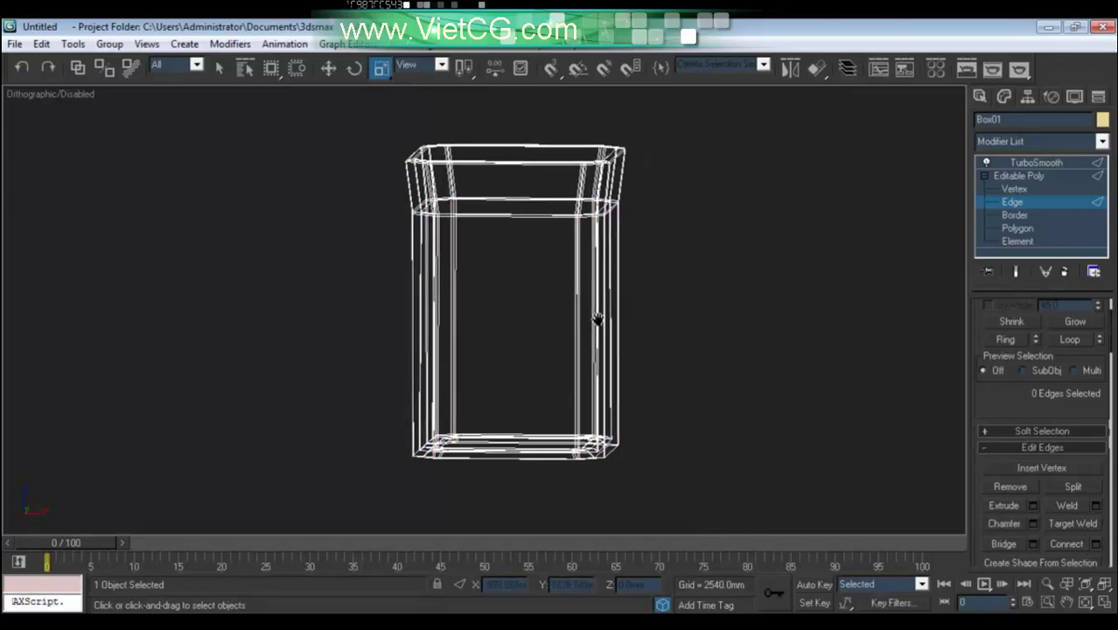
{"action": "scroll", "coordinate": [603, 320], "scroll_direction": "up", "scroll_amount": 4}
{"action": "key", "text": "F3"}
Connect the ring of vertical side edges with 4 new loops, slide 1, spread apart by pinch.
{"action": "scroll", "coordinate": [620, 328], "scroll_direction": "up", "scroll_amount": 1}
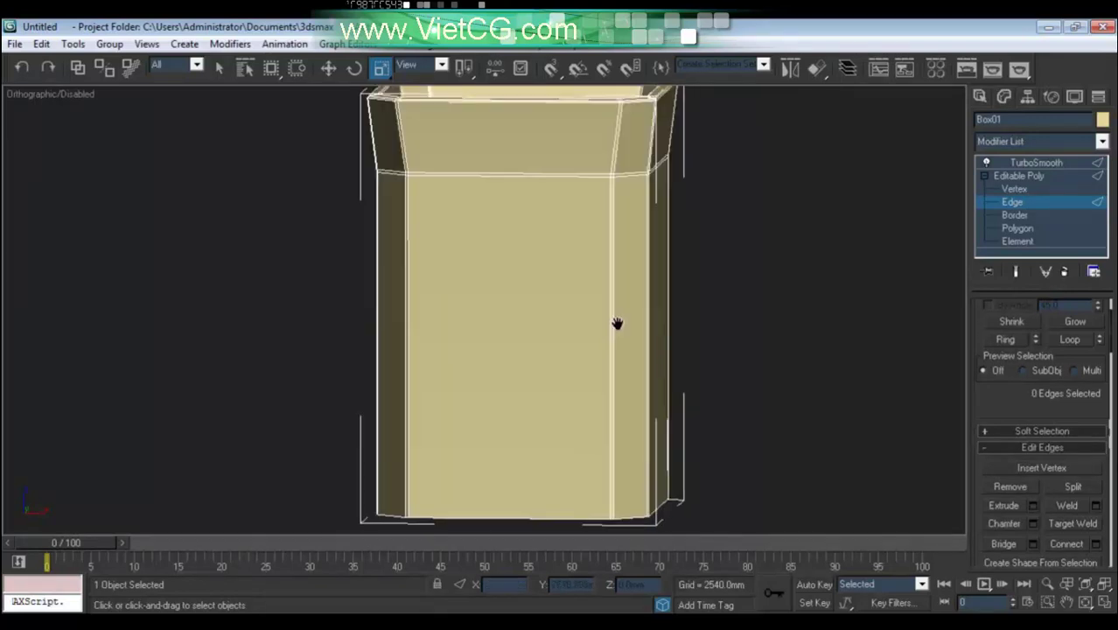
{"action": "scroll", "coordinate": [617, 324], "scroll_direction": "up", "scroll_amount": 2}
{"action": "scroll", "coordinate": [629, 325], "scroll_direction": "up", "scroll_amount": 2}
{"action": "left_click", "coordinate": [645, 326]}
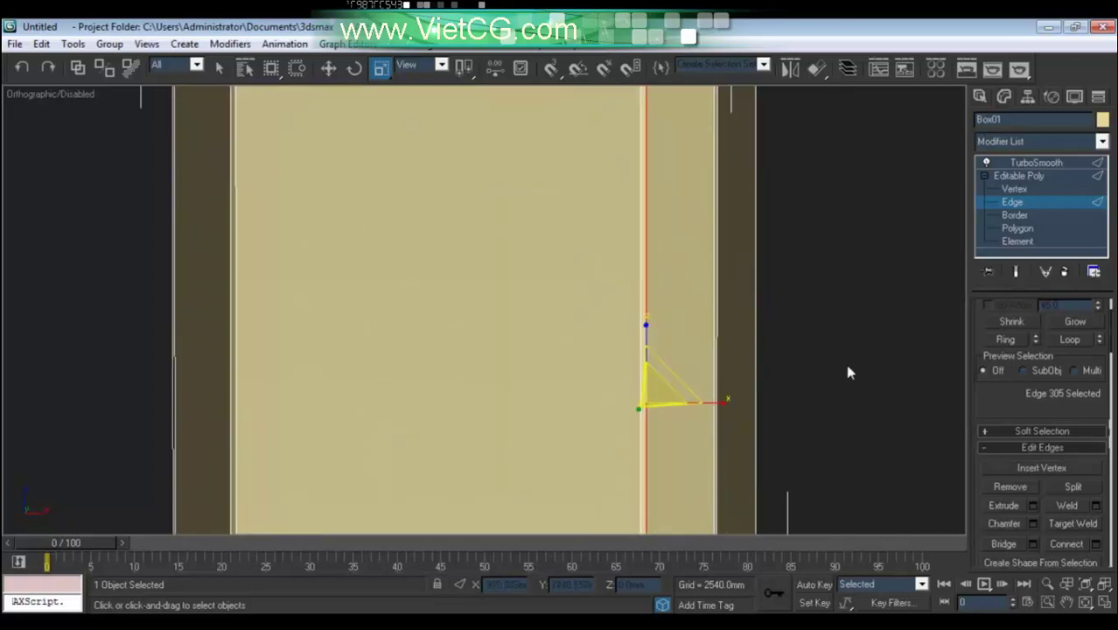
{"action": "left_click", "coordinate": [1007, 340]}
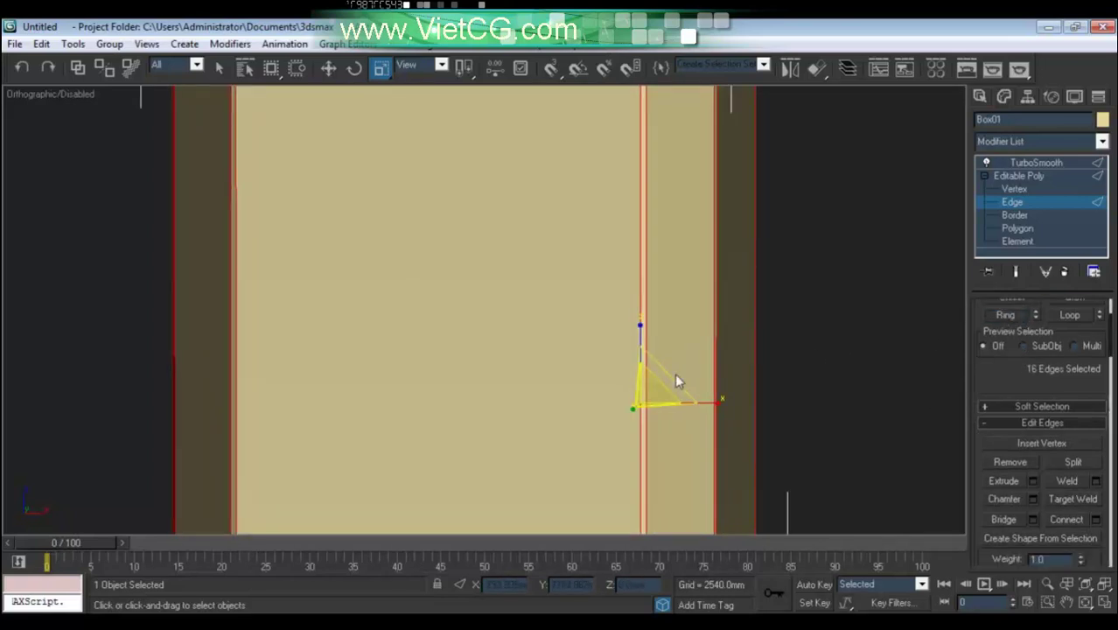
{"action": "scroll", "coordinate": [772, 373], "scroll_direction": "down", "scroll_amount": 3}
{"action": "scroll", "coordinate": [997, 381], "scroll_direction": "down", "scroll_amount": 2}
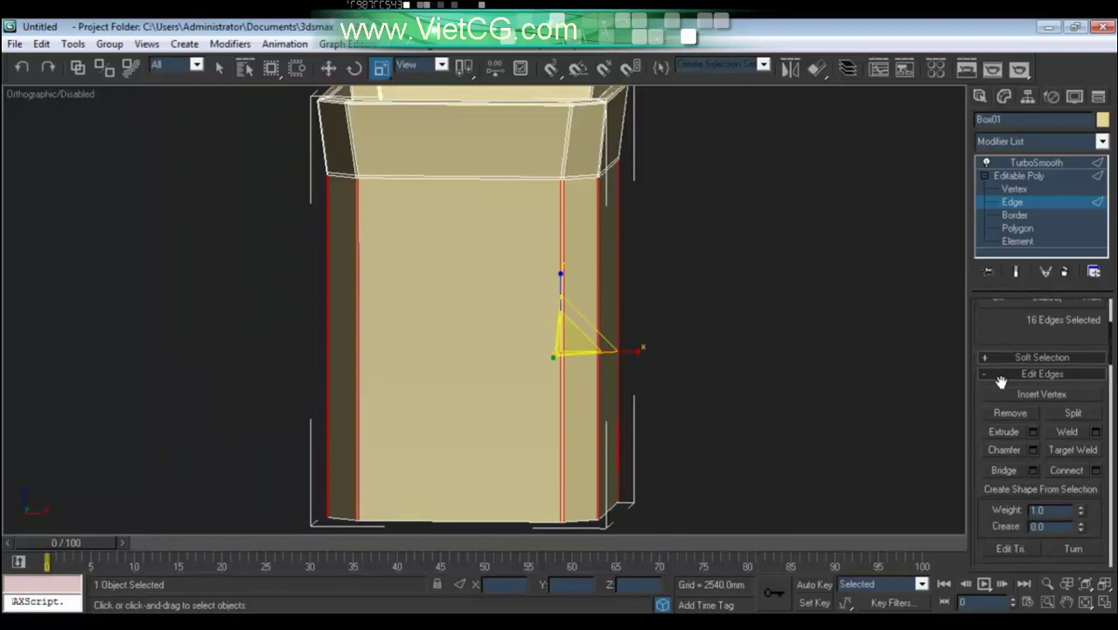
{"action": "left_click", "coordinate": [1096, 470]}
{"action": "left_click", "coordinate": [836, 191]}
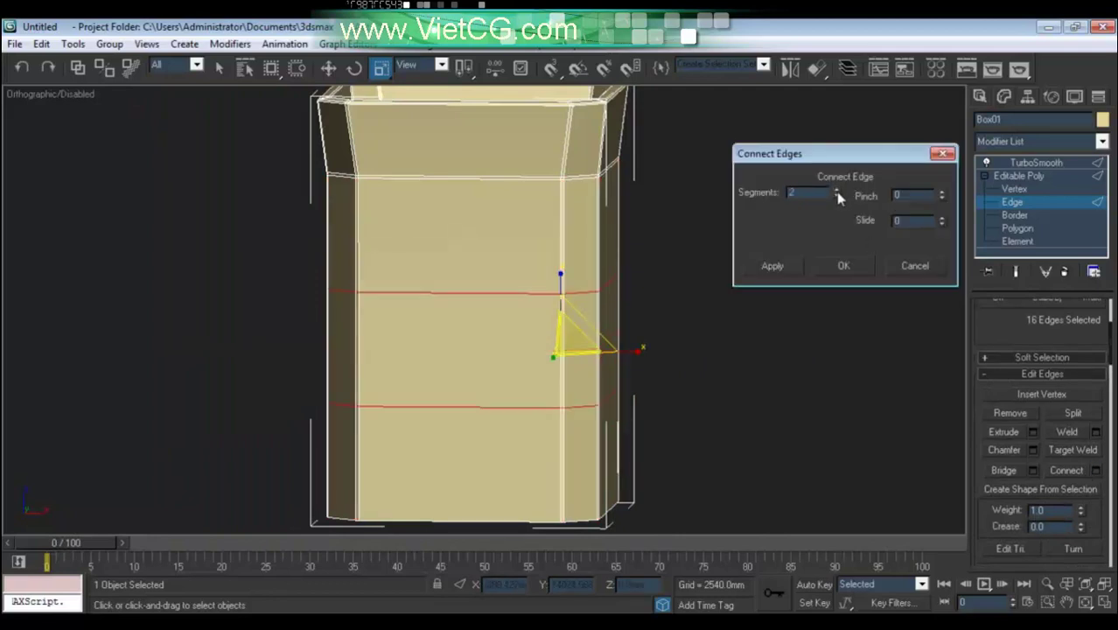
{"action": "left_click", "coordinate": [836, 192]}
{"action": "left_click", "coordinate": [836, 191]}
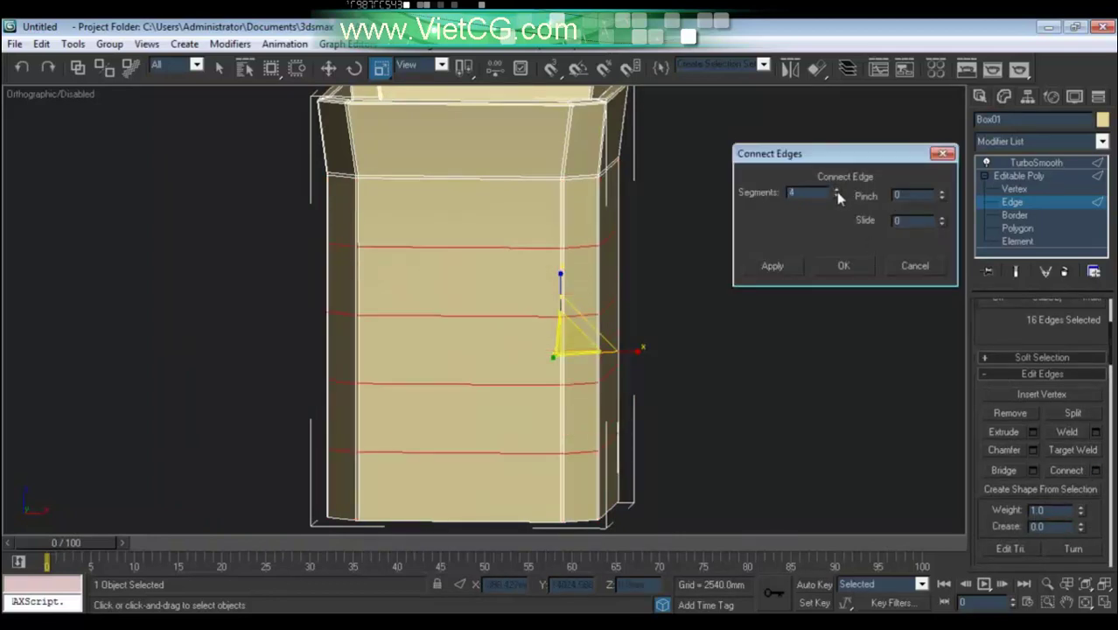
{"action": "left_click", "coordinate": [942, 218]}
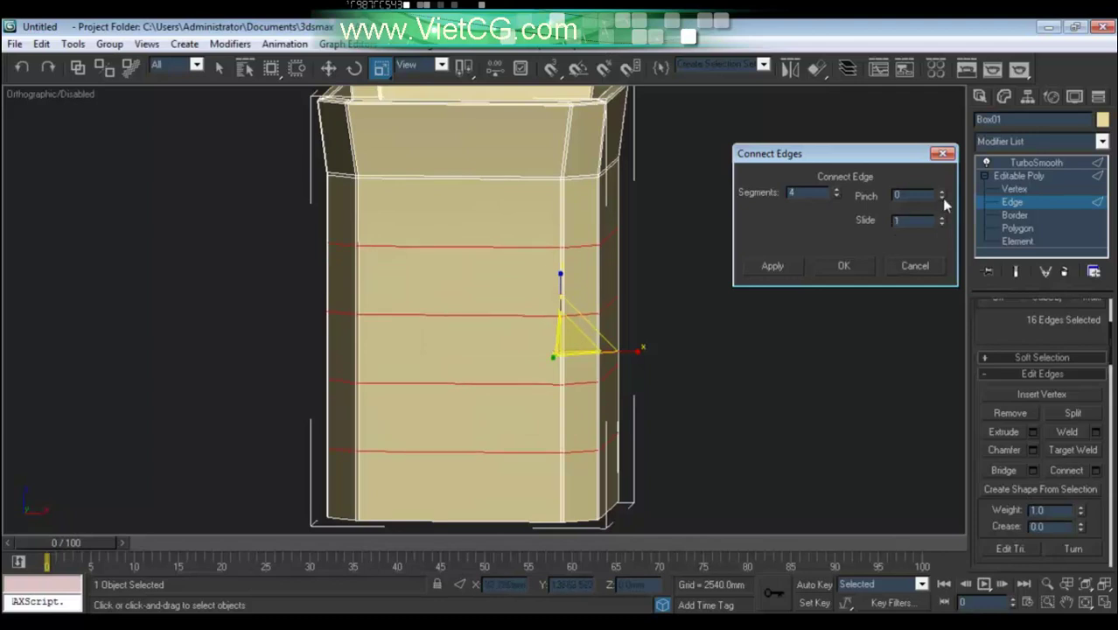
{"action": "mouse_move", "coordinate": [943, 196]}
{"action": "left_mouse_down"}
{"action": "mouse_move", "coordinate": [938, 137]}
{"action": "mouse_move", "coordinate": [913, 161]}
{"action": "left_mouse_up"}
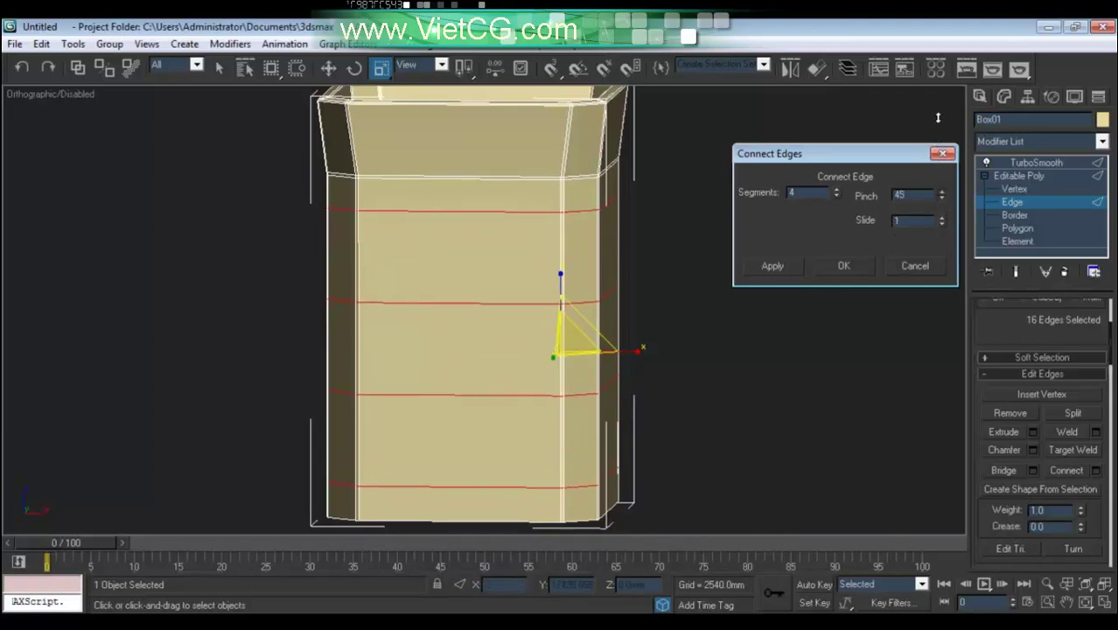
{"action": "left_click", "coordinate": [859, 262]}
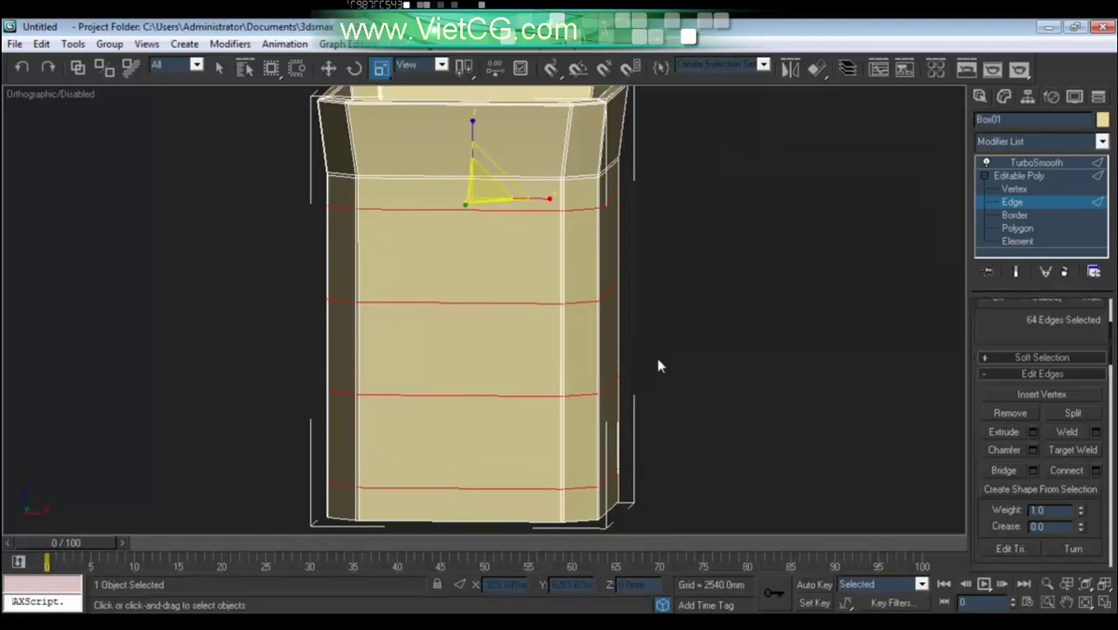
In Front view, select the two middle vertex rows and scale them apart toward rim and base.
{"action": "key", "text": "f"}
{"action": "key", "text": "1"}
{"action": "scroll", "coordinate": [674, 367], "scroll_direction": "down", "scroll_amount": 2}
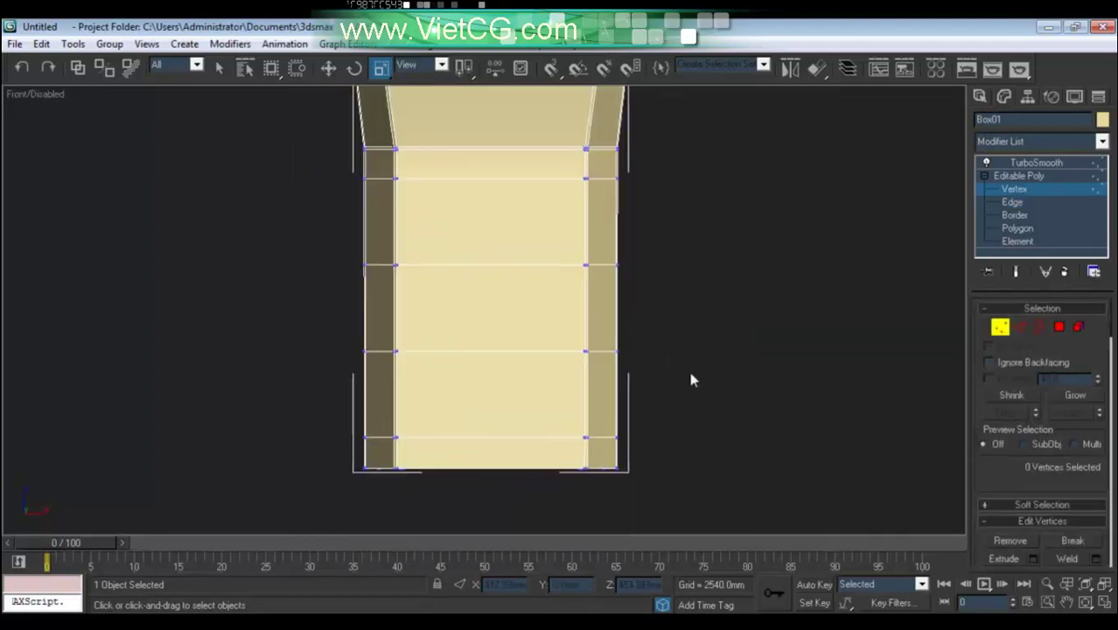
{"action": "left_click_drag", "start_coordinate": [690, 473], "coordinate": [267, 232]}
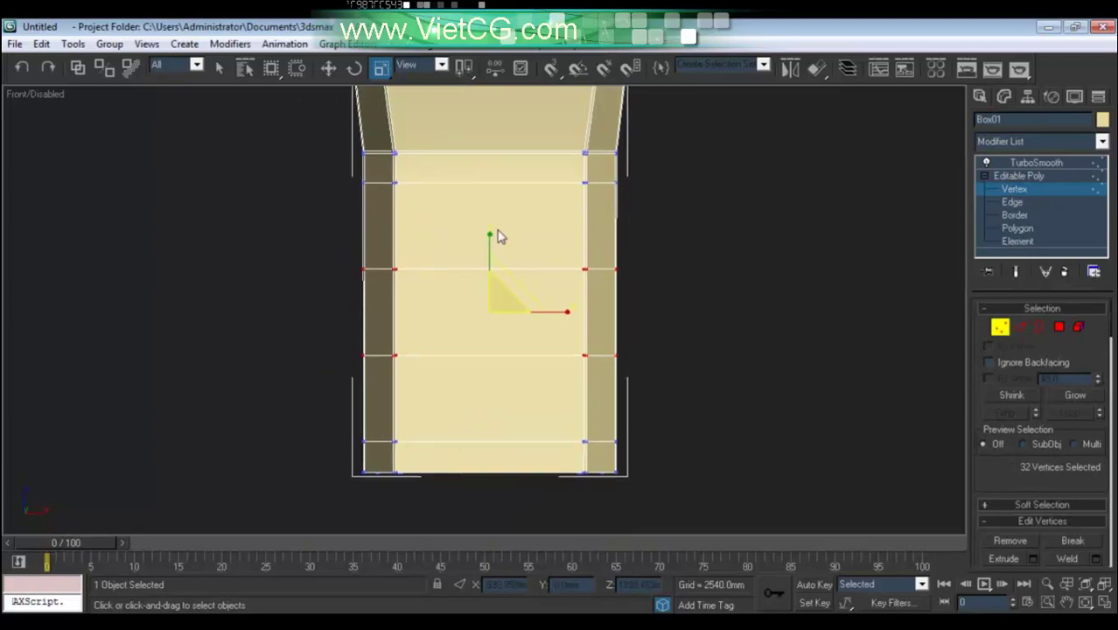
{"action": "left_click_drag", "start_coordinate": [490, 244], "coordinate": [494, 172]}
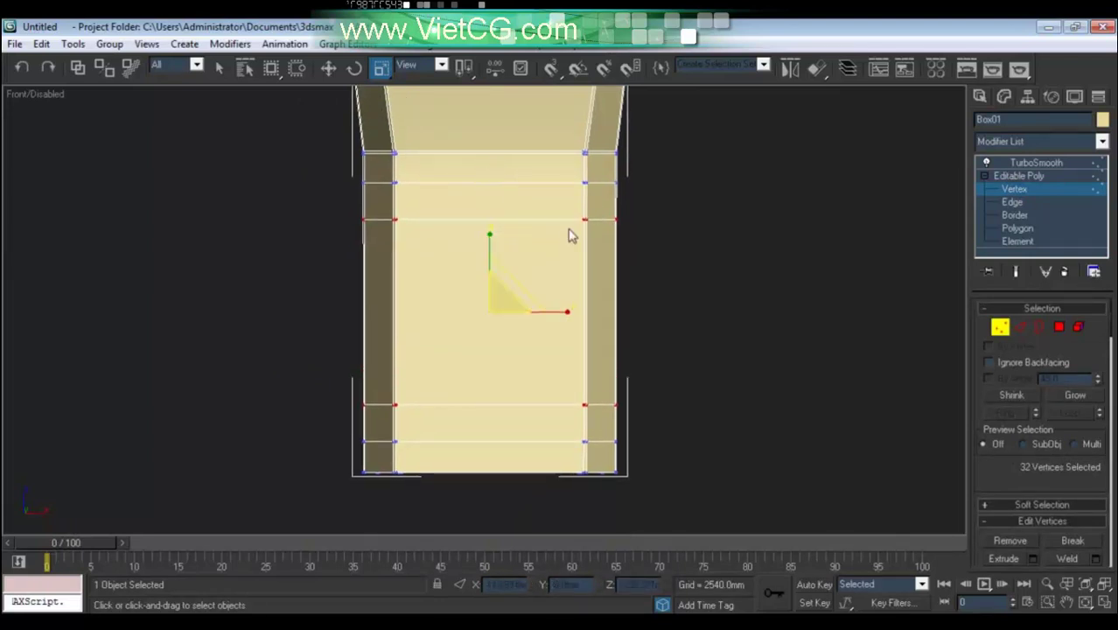
{"action": "scroll", "coordinate": [584, 263], "scroll_direction": "down", "scroll_amount": 3}
{"action": "middle_click_drag", "start_coordinate": [568, 320], "coordinate": [434, 398], "text": "alt"}
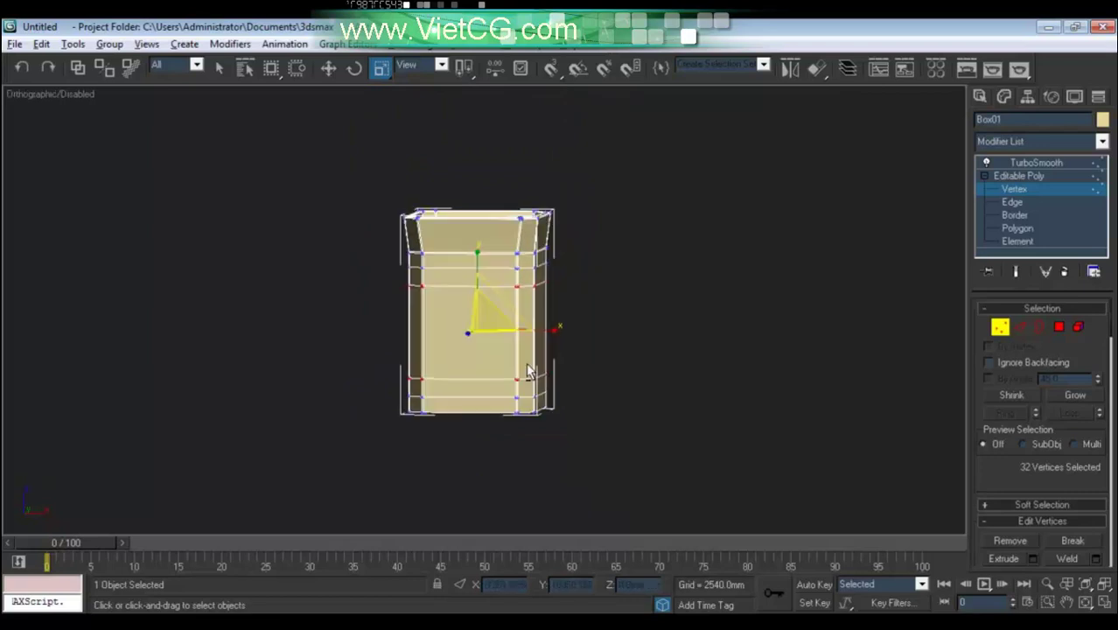
Select a ring of horizontal side edges and connect them with 2 segments at Pinch -24.
{"action": "left_click", "coordinate": [1020, 326]}
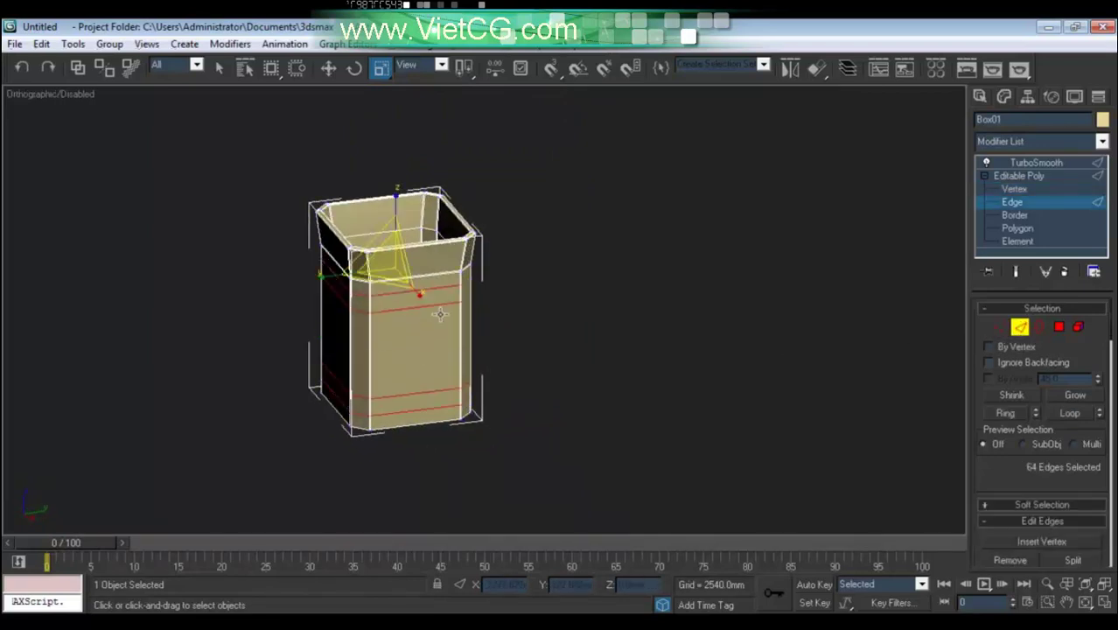
{"action": "left_click", "coordinate": [429, 308]}
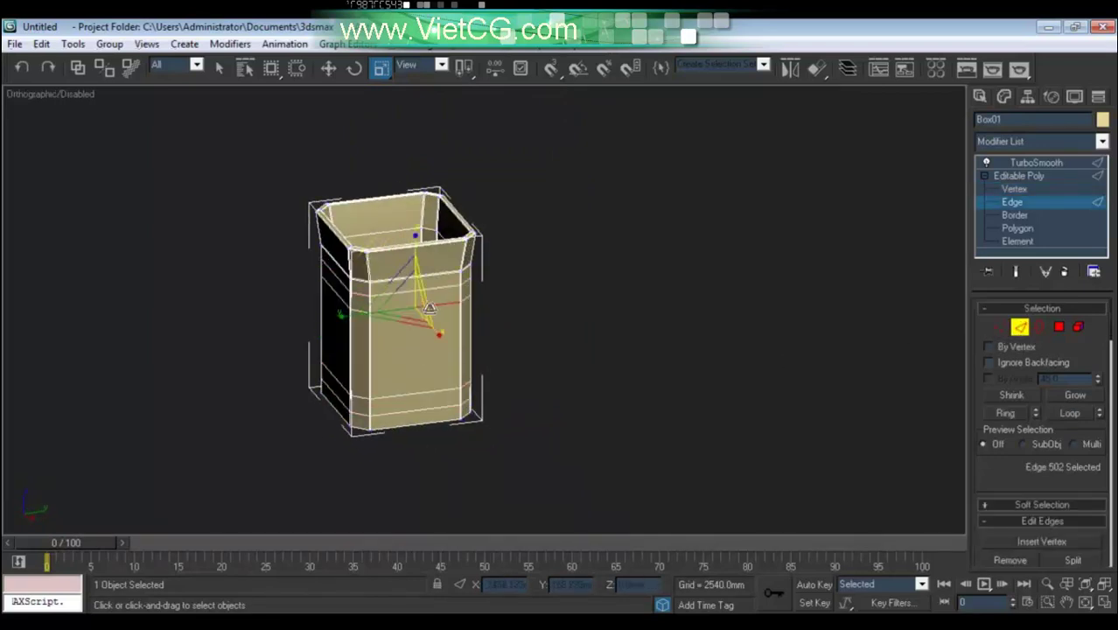
{"action": "left_click", "coordinate": [1008, 413]}
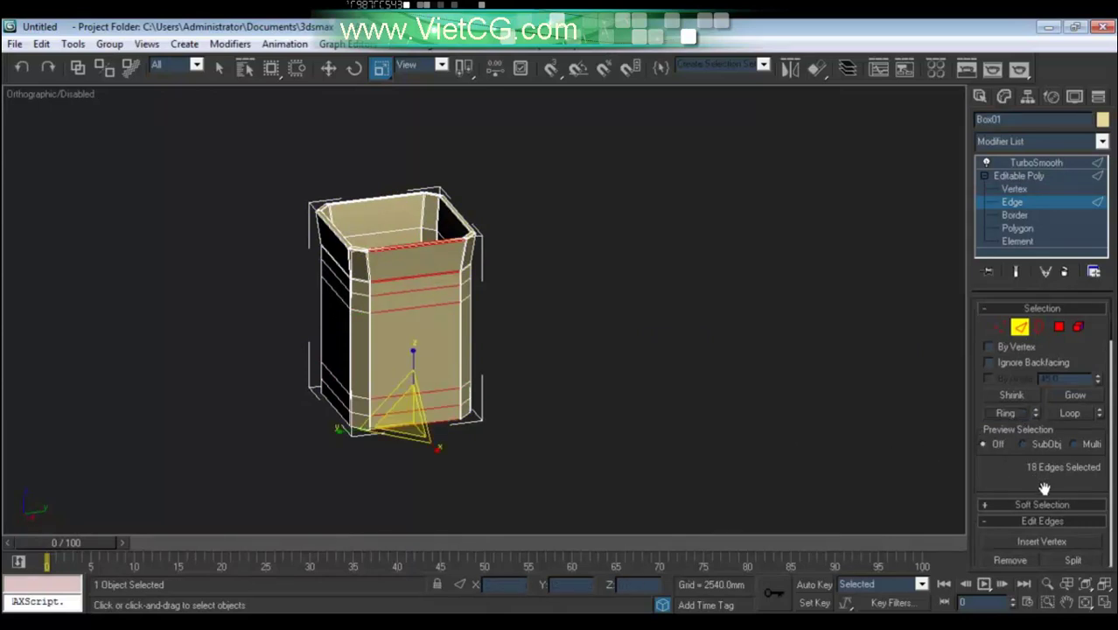
{"action": "scroll", "coordinate": [1009, 483], "scroll_direction": "down", "scroll_amount": 4}
{"action": "scroll", "coordinate": [1009, 484], "scroll_direction": "down", "scroll_amount": 1}
{"action": "scroll", "coordinate": [1009, 483], "scroll_direction": "down", "scroll_amount": 1}
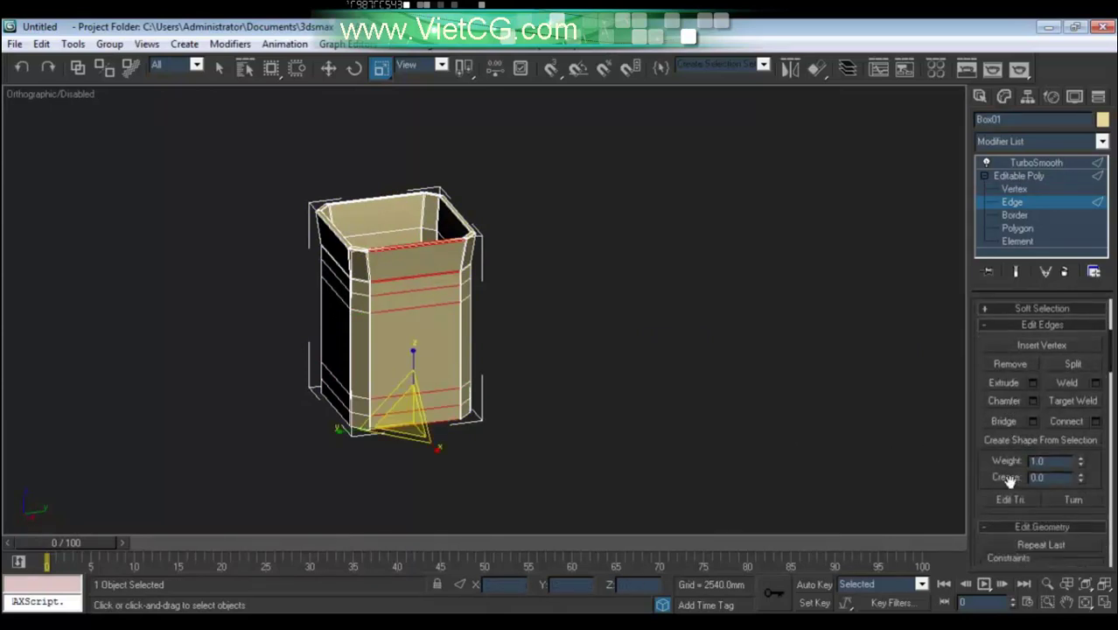
{"action": "left_click", "coordinate": [1095, 420]}
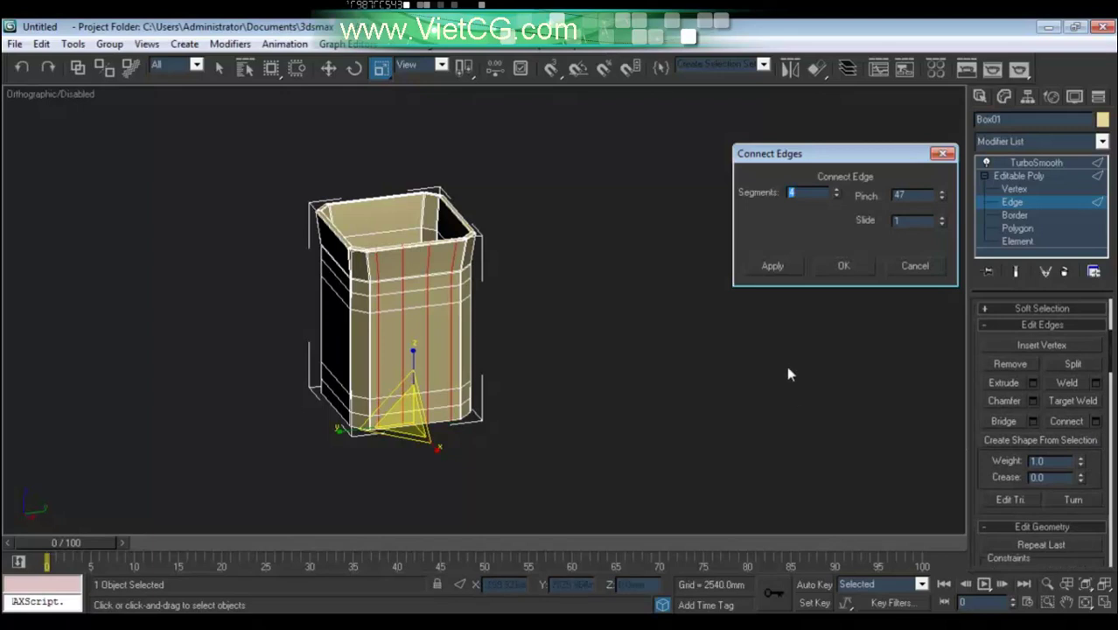
{"action": "left_click", "coordinate": [835, 196]}
{"action": "left_click", "coordinate": [835, 197]}
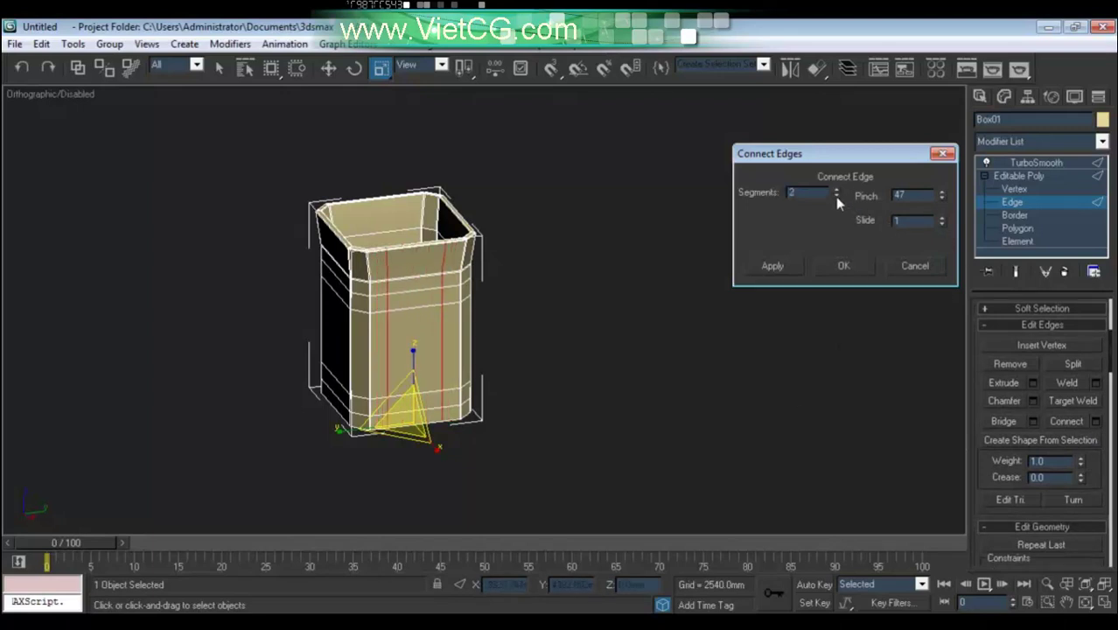
{"action": "left_click_drag", "start_coordinate": [942, 203], "coordinate": [953, 313]}
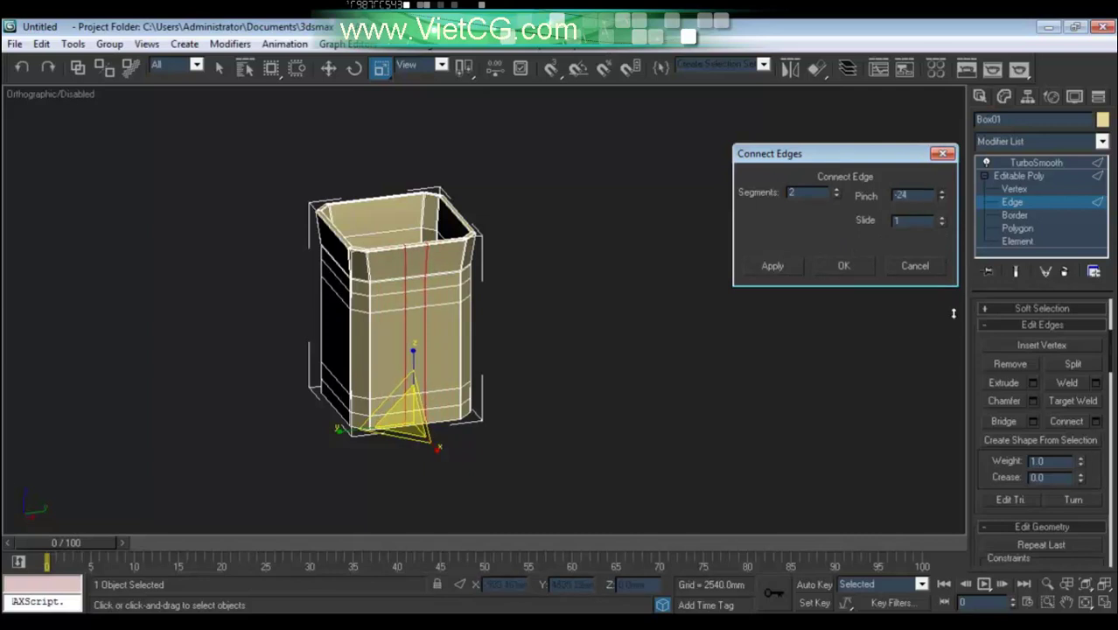
{"action": "left_click", "coordinate": [844, 266]}
{"action": "middle_click_drag", "start_coordinate": [518, 317], "coordinate": [602, 304]}
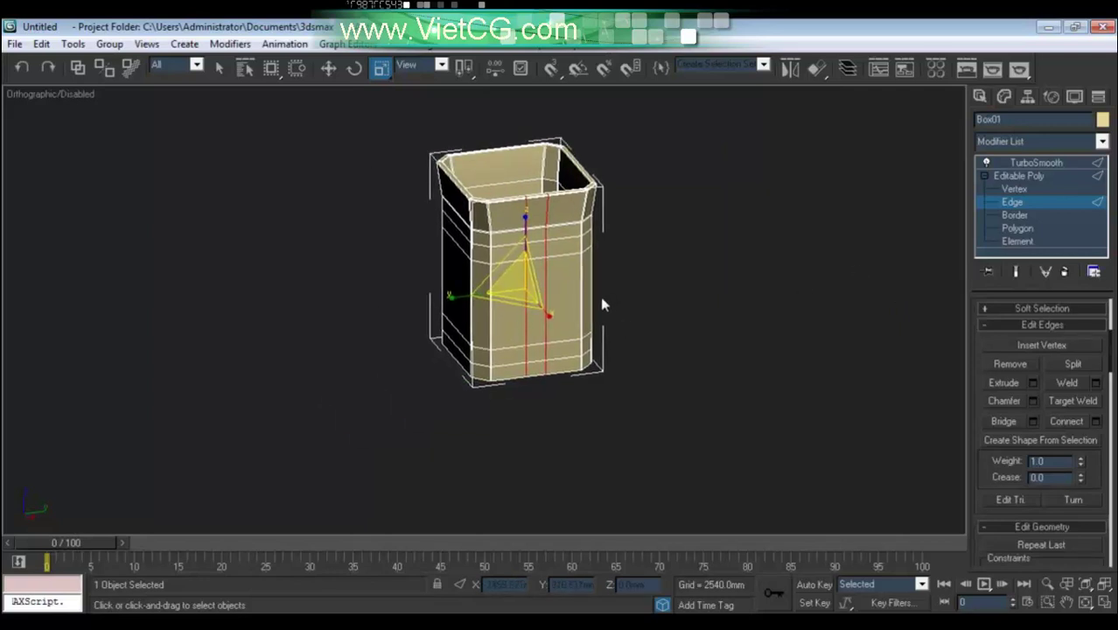
In Front view, draw a five-point bracket-shaped Line01 handle path to the right of the mug.
{"action": "key", "text": "f"}
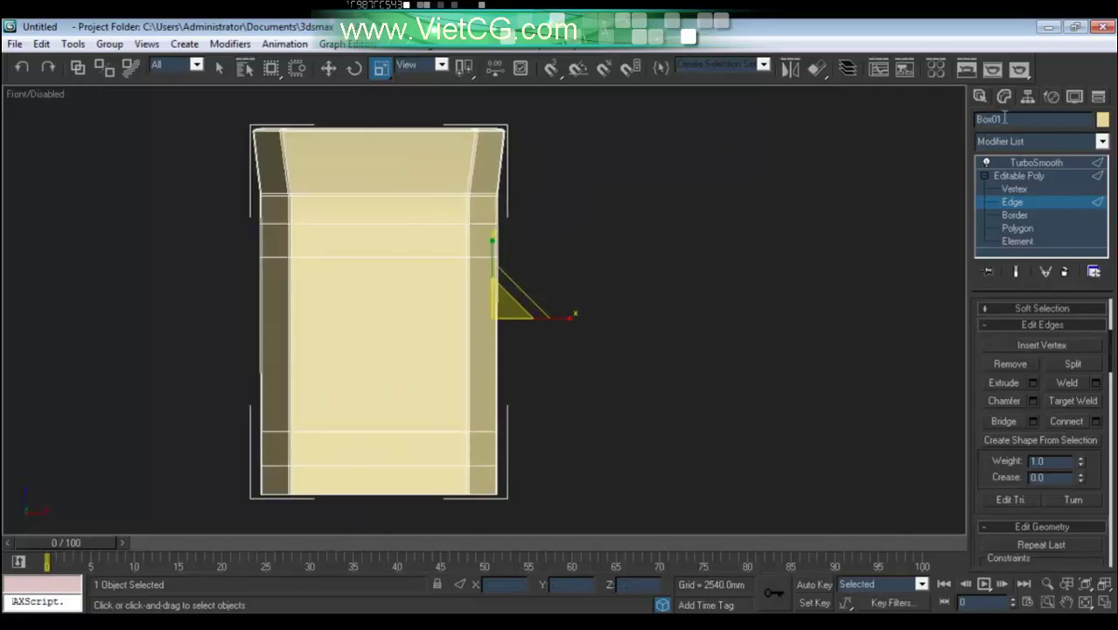
{"action": "left_click", "coordinate": [982, 100]}
{"action": "left_click", "coordinate": [1005, 123]}
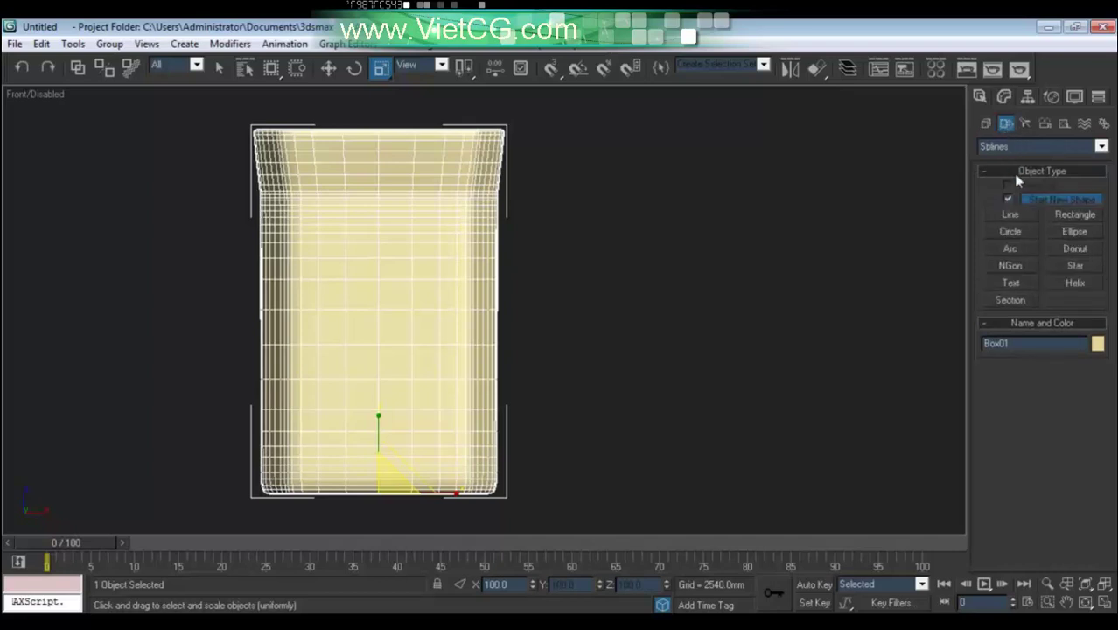
{"action": "left_click", "coordinate": [1010, 214]}
{"action": "left_click", "coordinate": [573, 249]}
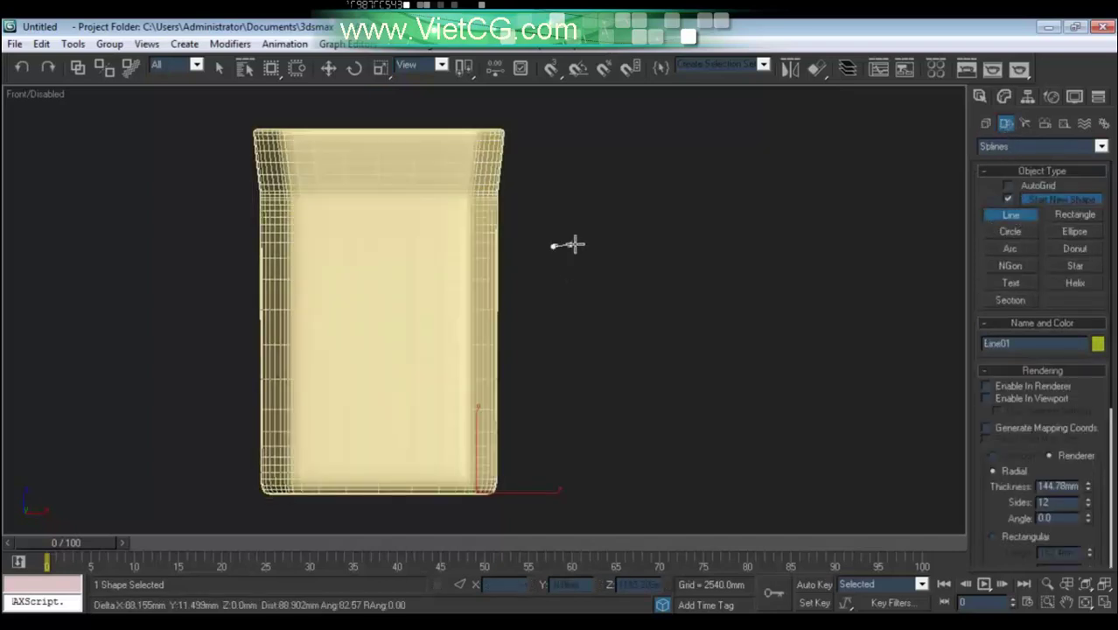
{"action": "left_click", "coordinate": [646, 246]}
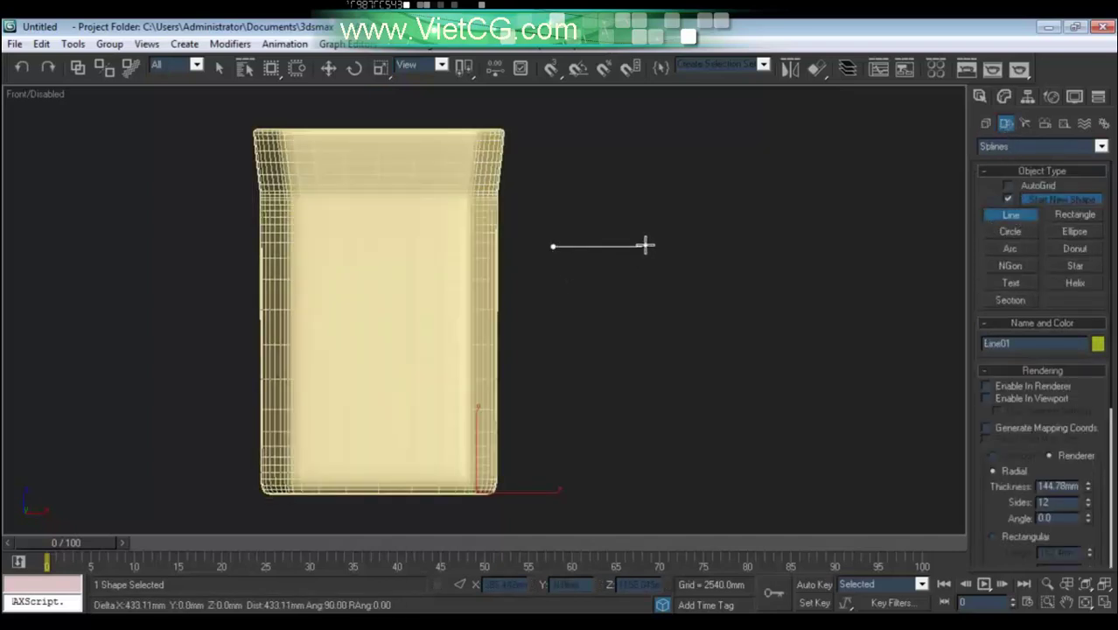
{"action": "left_click", "coordinate": [689, 275]}
{"action": "left_click", "coordinate": [651, 417]}
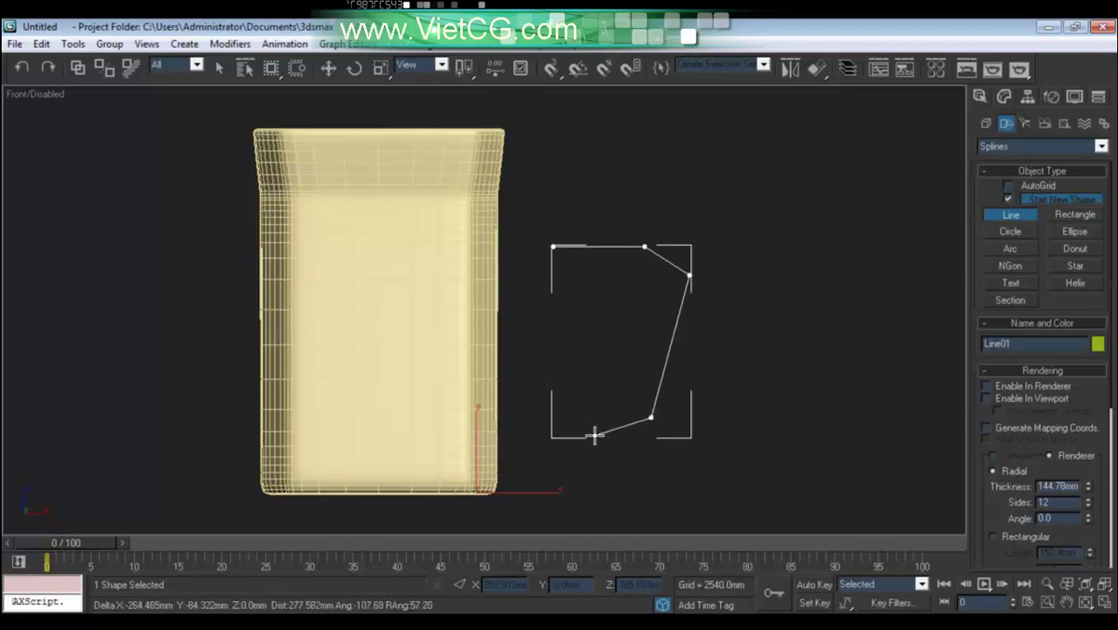
{"action": "left_click", "coordinate": [594, 435]}
{"action": "right_click", "coordinate": [596, 430]}
Orbit to an angled view, exit line drawing and select the mug body.
{"action": "mouse_move", "coordinate": [609, 349]}
{"action": "middle_mouse_down", "text": "alt"}
{"action": "mouse_move", "coordinate": [504, 382]}
{"action": "mouse_move", "coordinate": [502, 345]}
{"action": "middle_mouse_up", "text": "alt"}
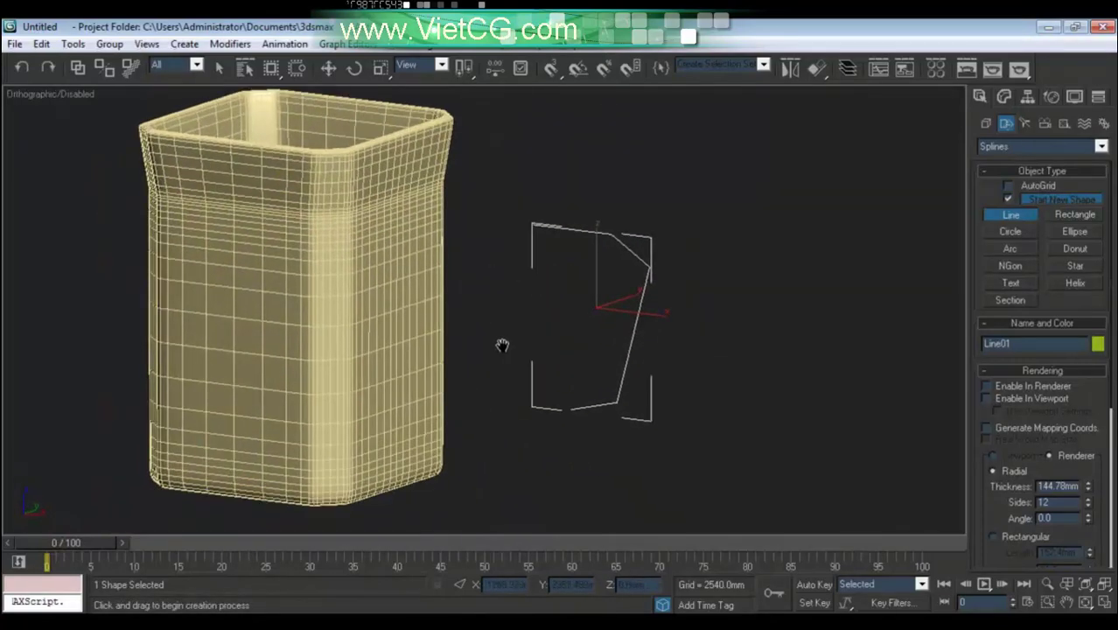
{"action": "right_click", "coordinate": [432, 332]}
{"action": "left_click", "coordinate": [442, 321]}
At Polygon level, select only the upper side polygon between the new edges.
{"action": "key", "text": "r"}
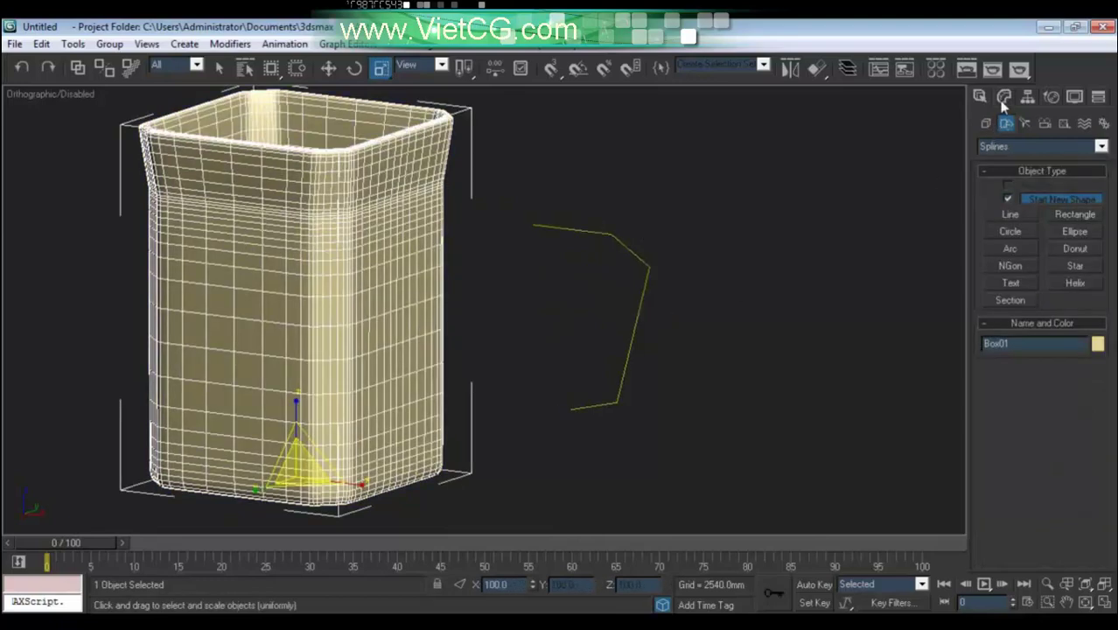
{"action": "left_click", "coordinate": [1003, 103]}
{"action": "left_click", "coordinate": [1012, 202]}
{"action": "middle_click_drag", "start_coordinate": [599, 292], "coordinate": [656, 295]}
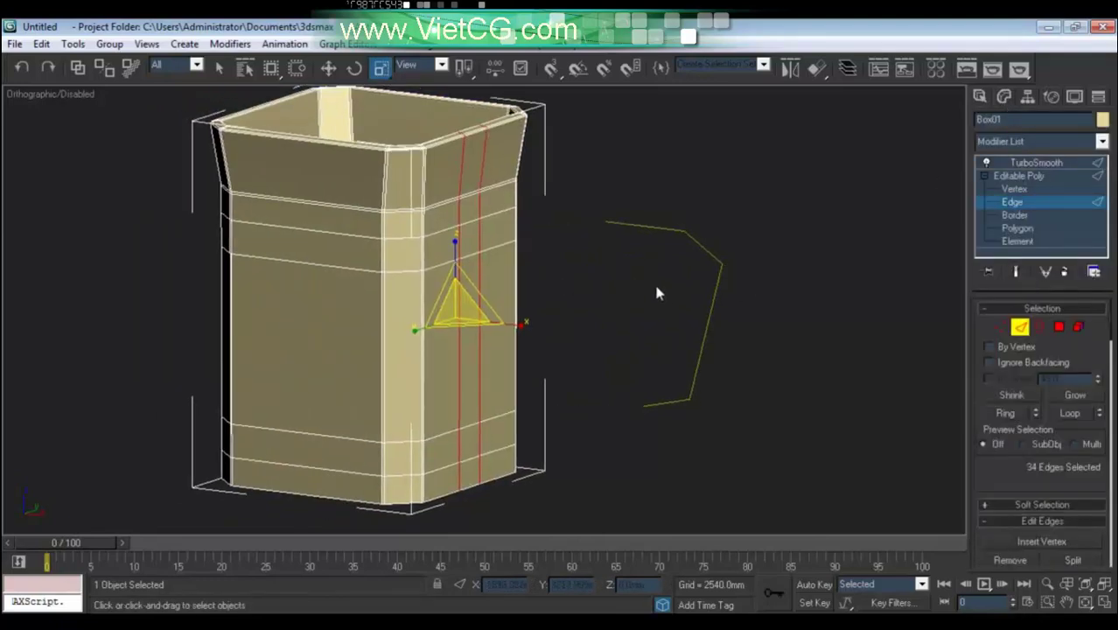
{"action": "key", "text": "4"}
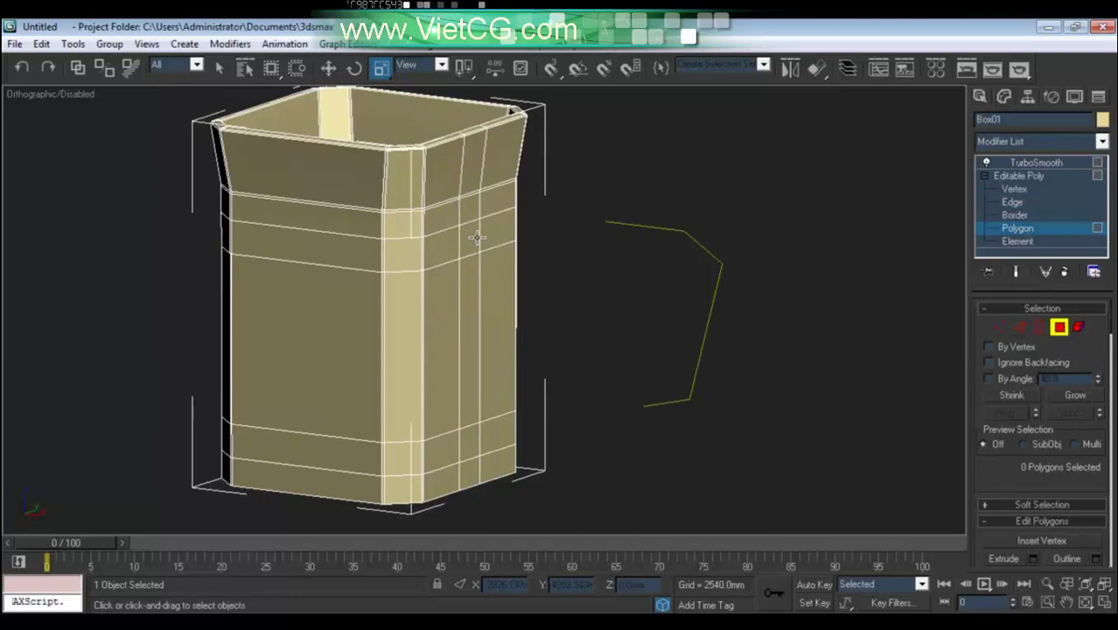
{"action": "left_click", "coordinate": [477, 237]}
{"action": "left_click", "coordinate": [470, 446], "text": "ctrl"}
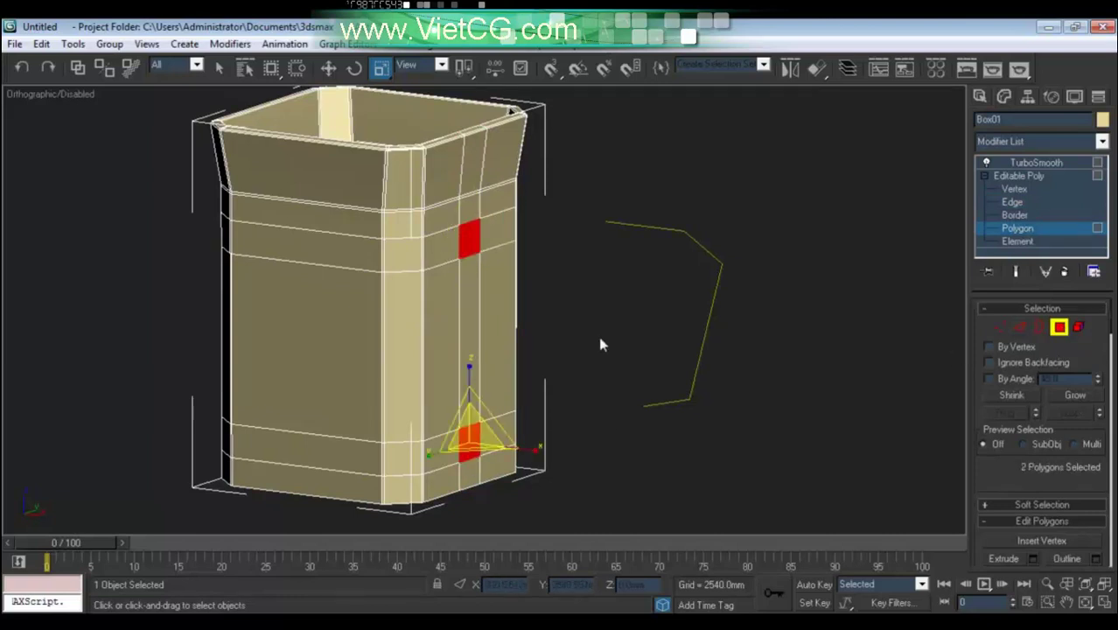
{"action": "left_click", "coordinate": [477, 443], "text": "alt"}
Extrude the selected polygon along Line01 to form the handle.
{"action": "scroll", "coordinate": [1041, 455], "scroll_direction": "down", "scroll_amount": 1}
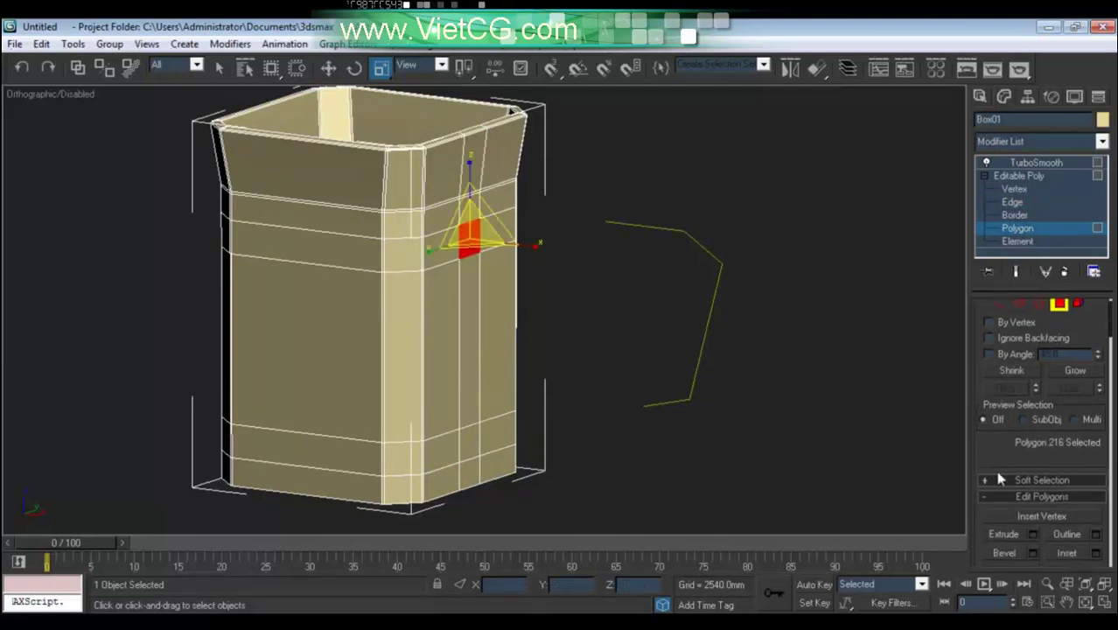
{"action": "scroll", "coordinate": [1065, 470], "scroll_direction": "down", "scroll_amount": 4}
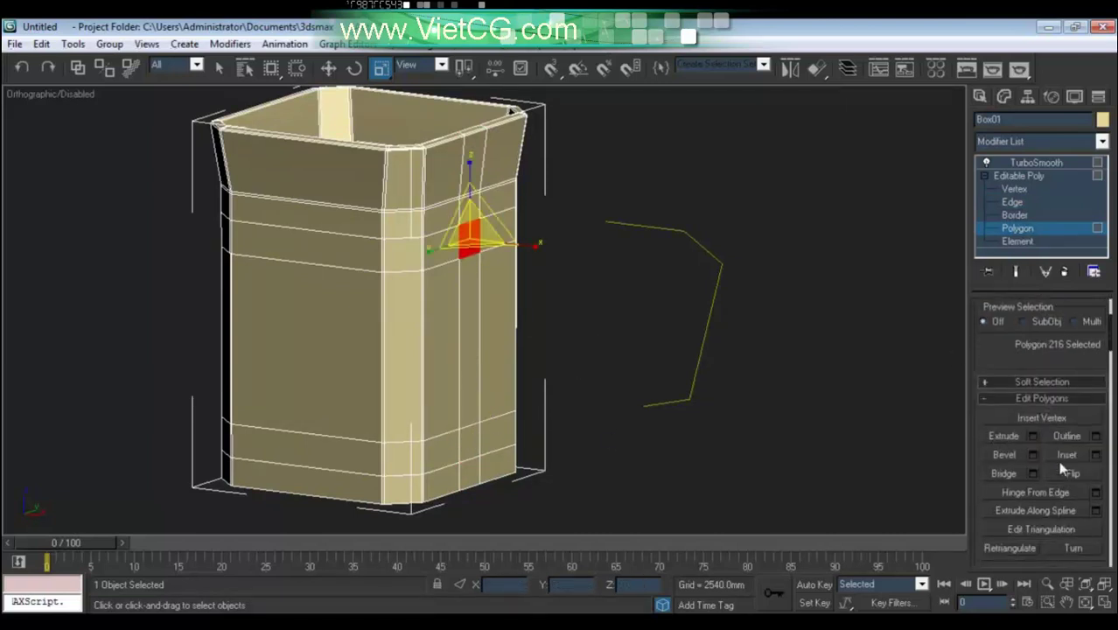
{"action": "left_click", "coordinate": [1055, 509]}
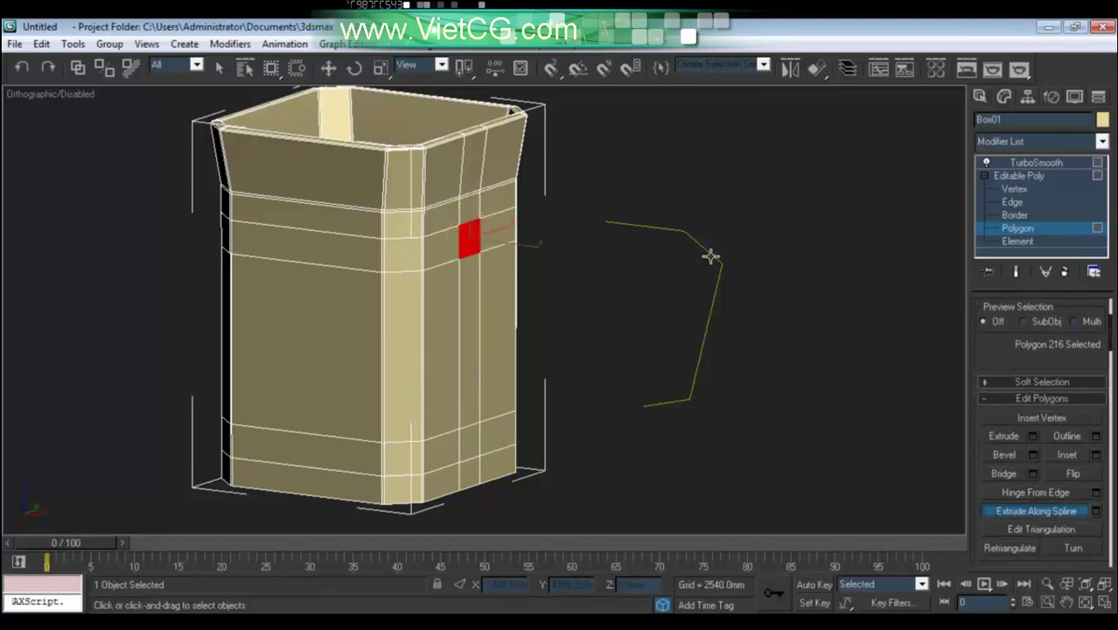
{"action": "left_click", "coordinate": [710, 255]}
Delete the lower side polygons beside the handle's loose end, opening a hole in the wall.
{"action": "scroll", "coordinate": [588, 358], "scroll_direction": "up", "scroll_amount": 2}
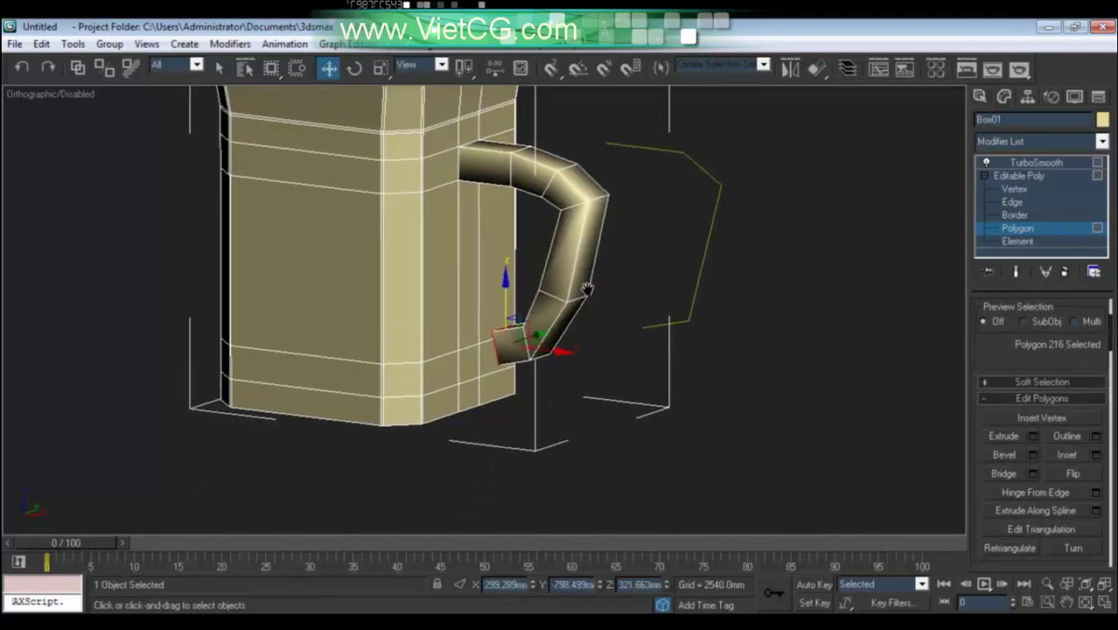
{"action": "scroll", "coordinate": [560, 345], "scroll_direction": "up", "scroll_amount": 2}
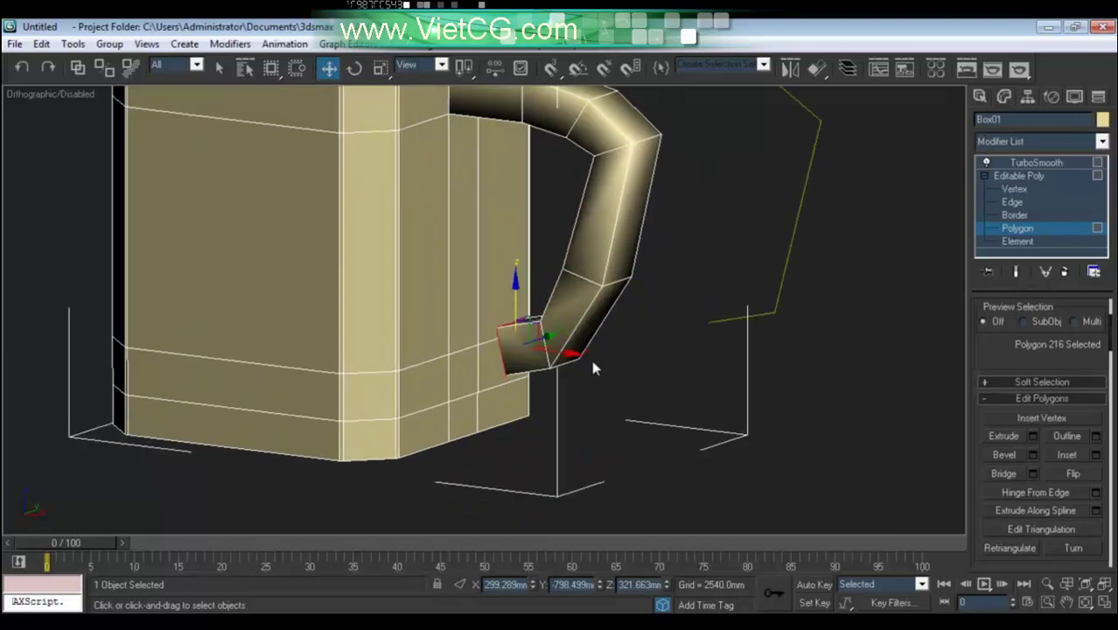
{"action": "left_click", "coordinate": [546, 372]}
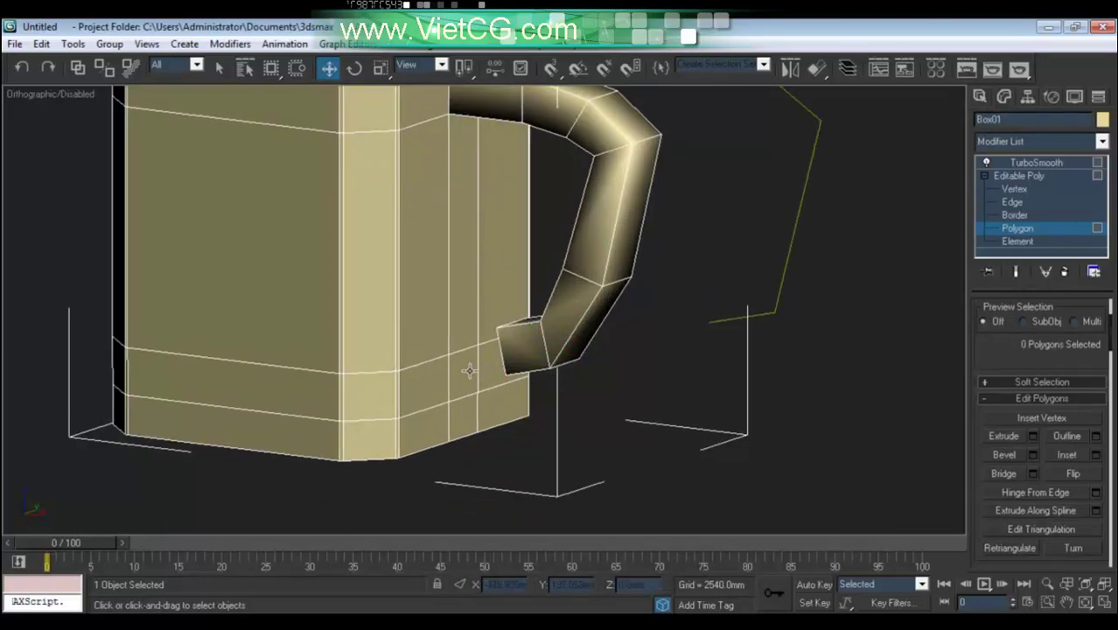
{"action": "left_click", "coordinate": [469, 370]}
{"action": "key", "text": "Delete"}
Select the hole's border and bridge it to the handle end, then return to Front view.
{"action": "left_click", "coordinate": [1015, 214]}
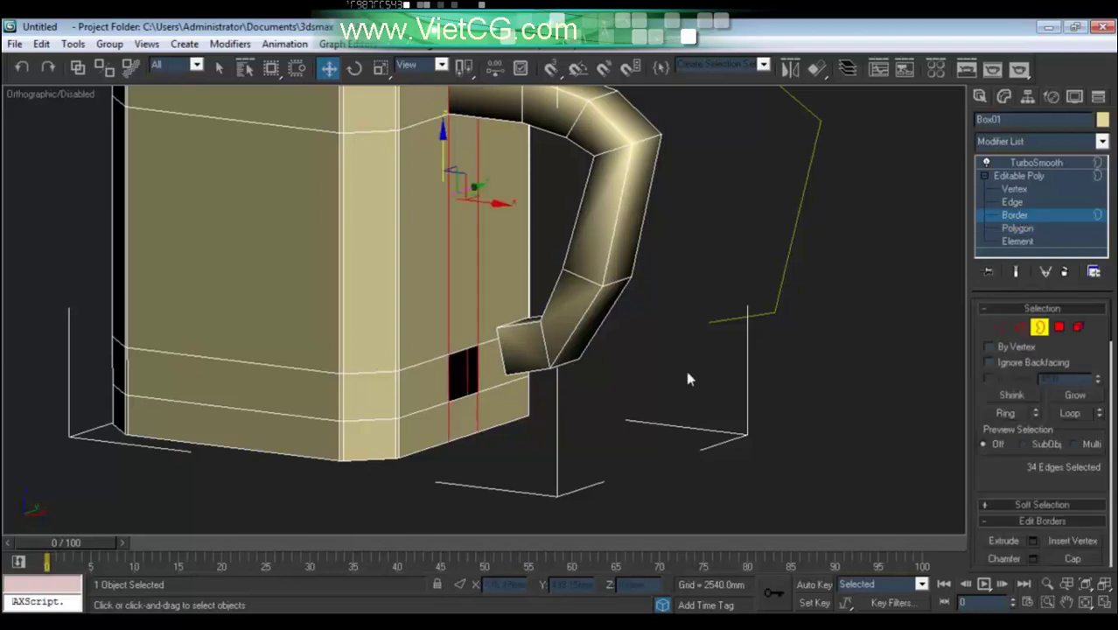
{"action": "left_click", "coordinate": [448, 367]}
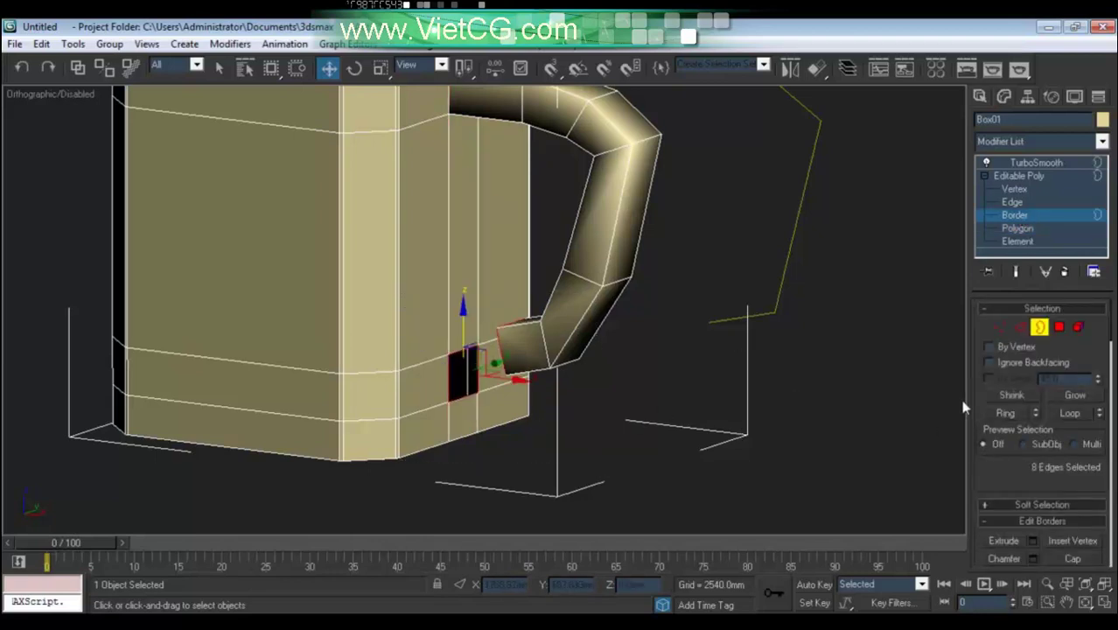
{"action": "scroll", "coordinate": [1002, 468], "scroll_direction": "down", "scroll_amount": 3}
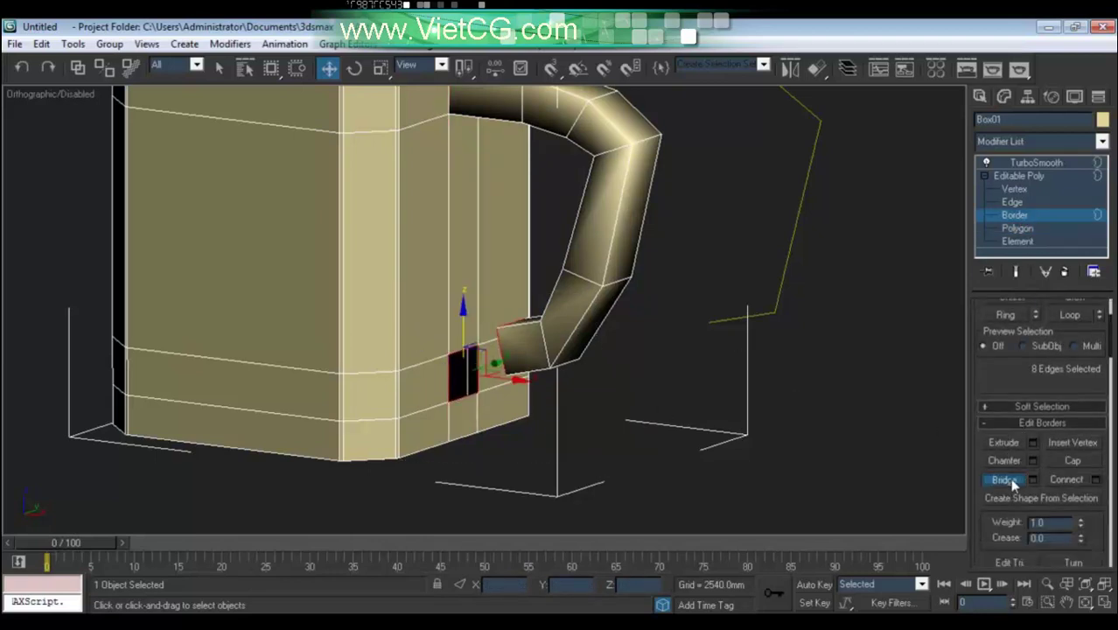
{"action": "left_click", "coordinate": [1003, 480]}
{"action": "key", "text": "f"}
{"action": "scroll", "coordinate": [645, 338], "scroll_direction": "down", "scroll_amount": 3}
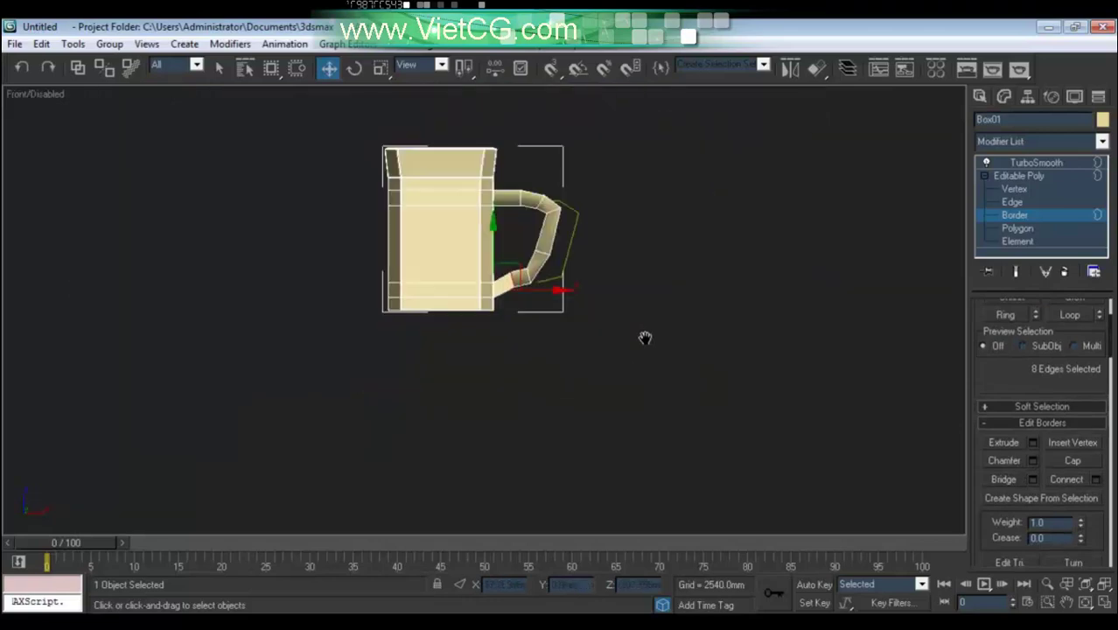
In wireframe at Vertex level, pull the handle's four top vertices left toward the mug.
{"action": "scroll", "coordinate": [645, 337], "scroll_direction": "up", "scroll_amount": 5}
{"action": "scroll", "coordinate": [641, 321], "scroll_direction": "down", "scroll_amount": 2}
{"action": "scroll", "coordinate": [611, 337], "scroll_direction": "up", "scroll_amount": 1}
{"action": "key", "text": "1"}
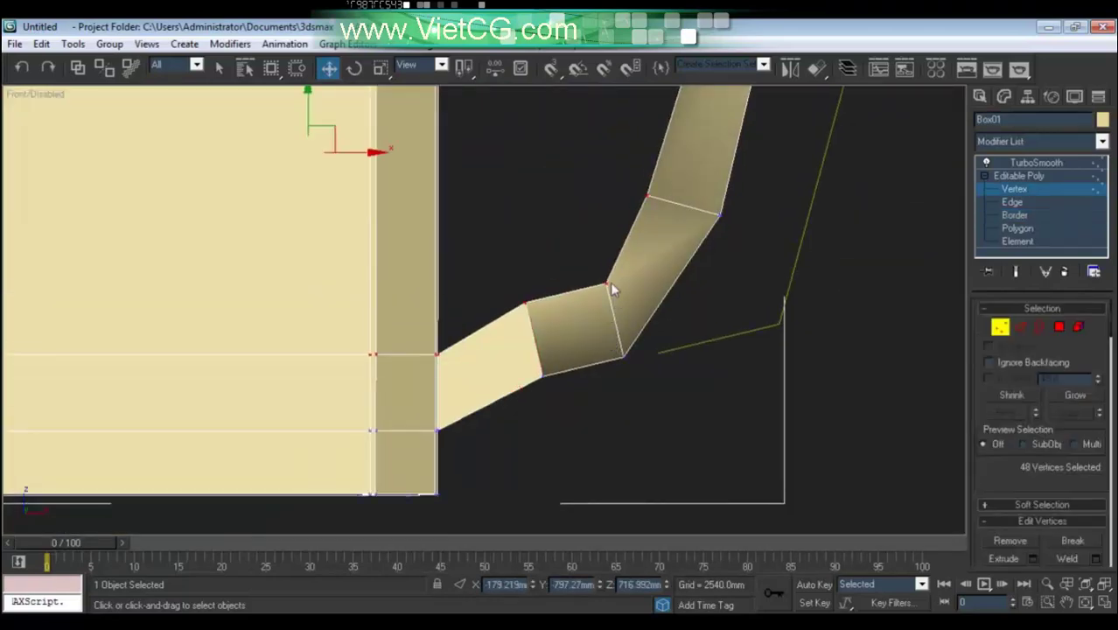
{"action": "scroll", "coordinate": [610, 289], "scroll_direction": "down", "scroll_amount": 3}
{"action": "scroll", "coordinate": [611, 353], "scroll_direction": "down", "scroll_amount": 2}
{"action": "key", "text": "F3"}
{"action": "scroll", "coordinate": [559, 288], "scroll_direction": "up", "scroll_amount": 1}
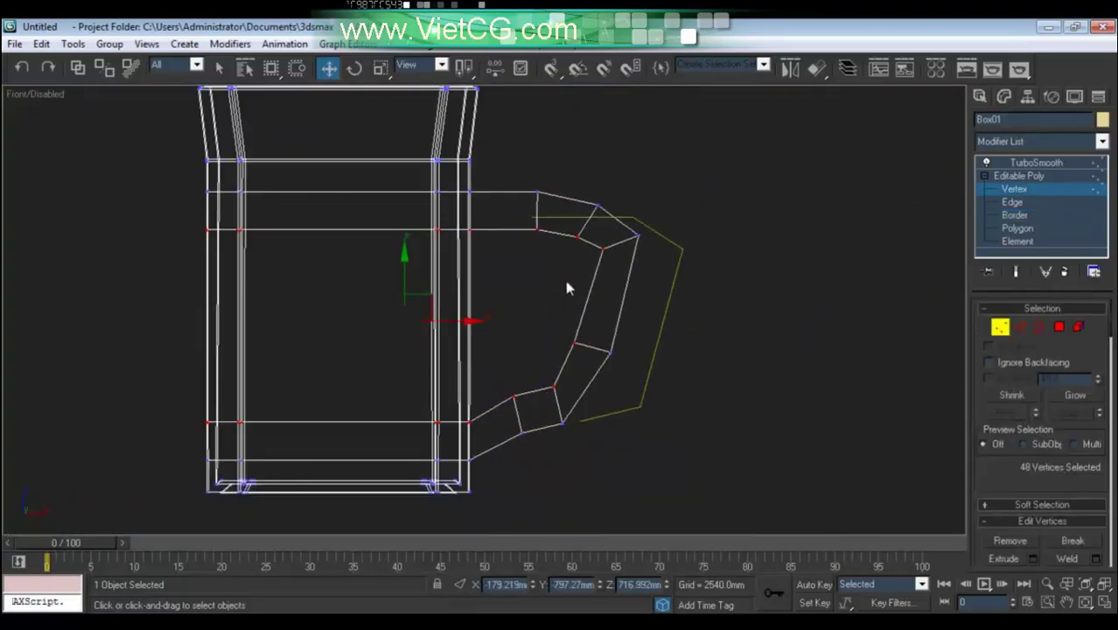
{"action": "left_click_drag", "start_coordinate": [517, 152], "coordinate": [560, 274]}
{"action": "scroll", "coordinate": [552, 239], "scroll_direction": "up", "scroll_amount": 2}
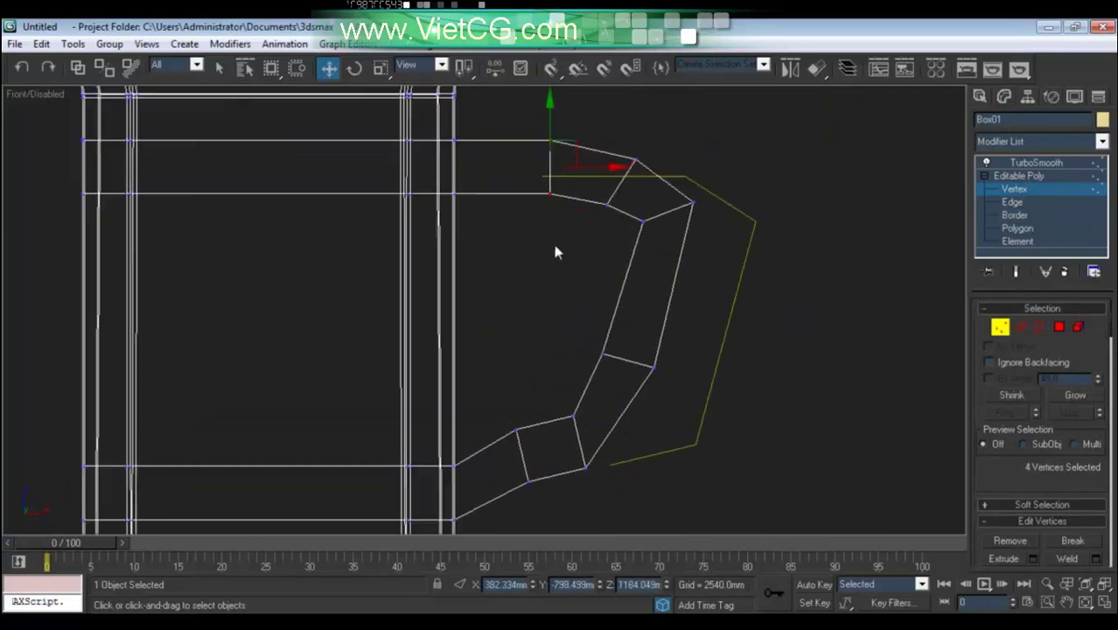
{"action": "scroll", "coordinate": [568, 239], "scroll_direction": "up", "scroll_amount": 1}
{"action": "left_click_drag", "start_coordinate": [589, 209], "coordinate": [554, 210]}
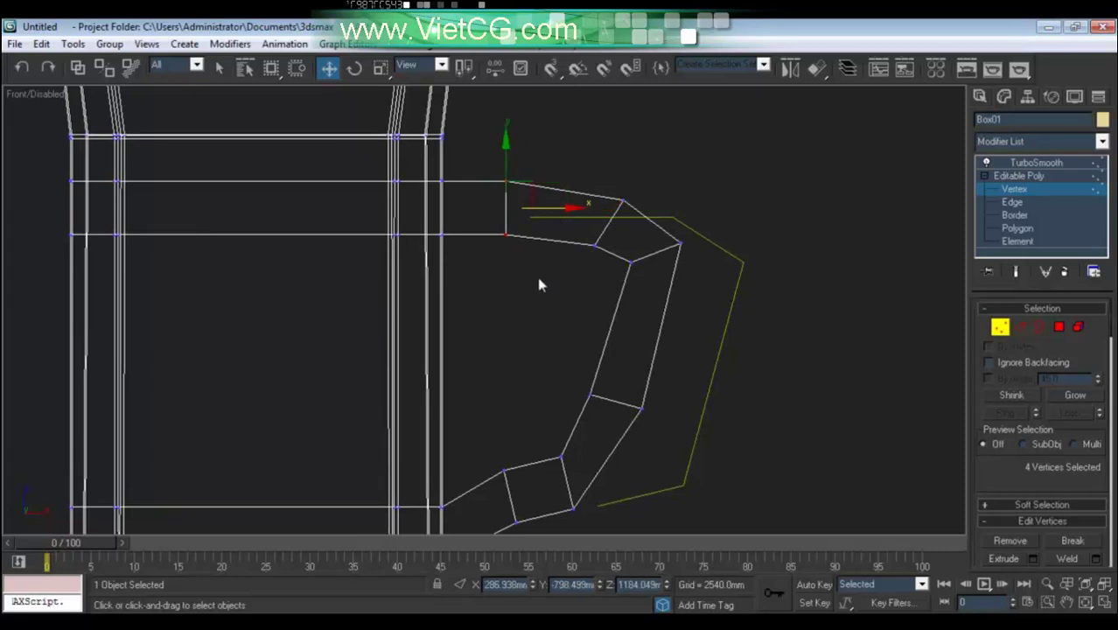
Lower the small quad of vertices at the handle's lower end.
{"action": "middle_click_drag", "start_coordinate": [482, 292], "coordinate": [602, 289]}
{"action": "left_click_drag", "start_coordinate": [633, 281], "coordinate": [127, 200]}
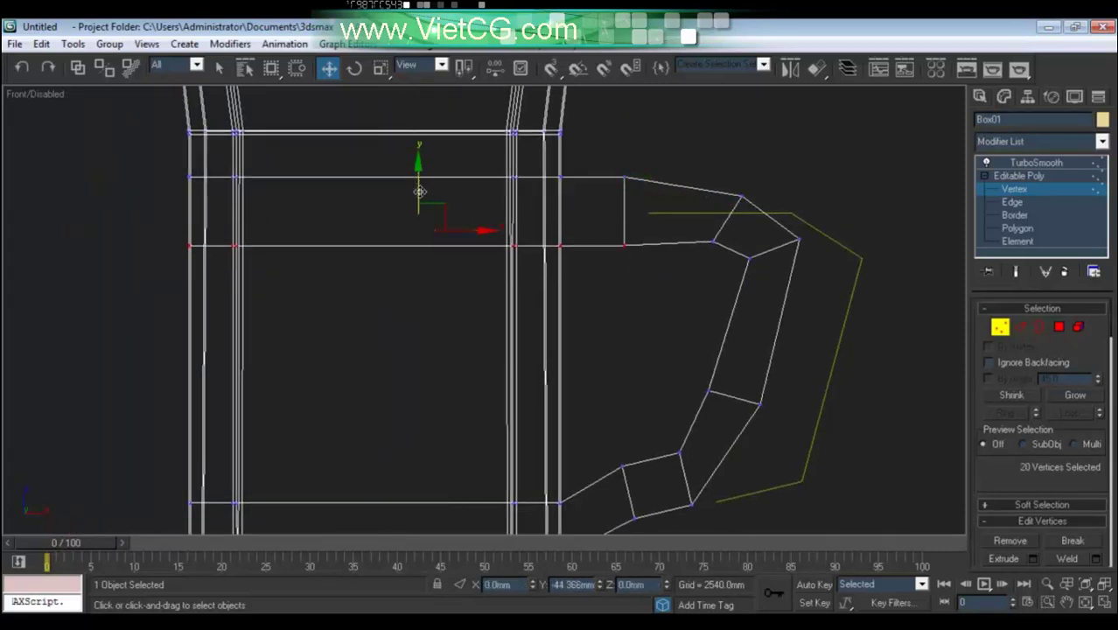
{"action": "middle_click_drag", "start_coordinate": [657, 320], "coordinate": [655, 235]}
{"action": "left_click_drag", "start_coordinate": [607, 287], "coordinate": [651, 413]}
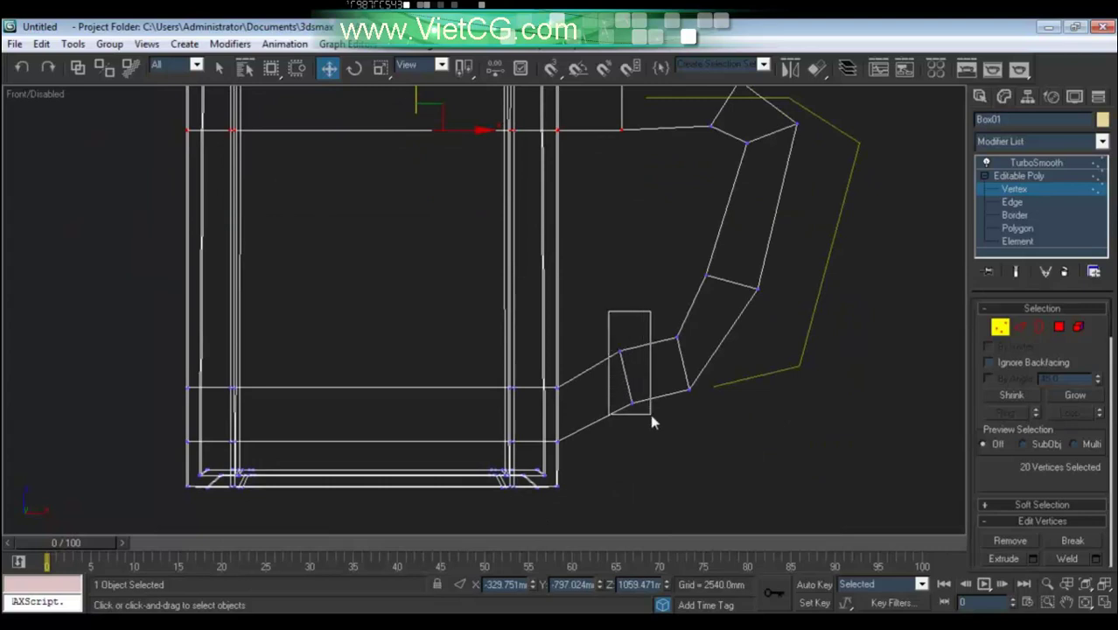
{"action": "left_click_drag", "start_coordinate": [628, 322], "coordinate": [632, 342]}
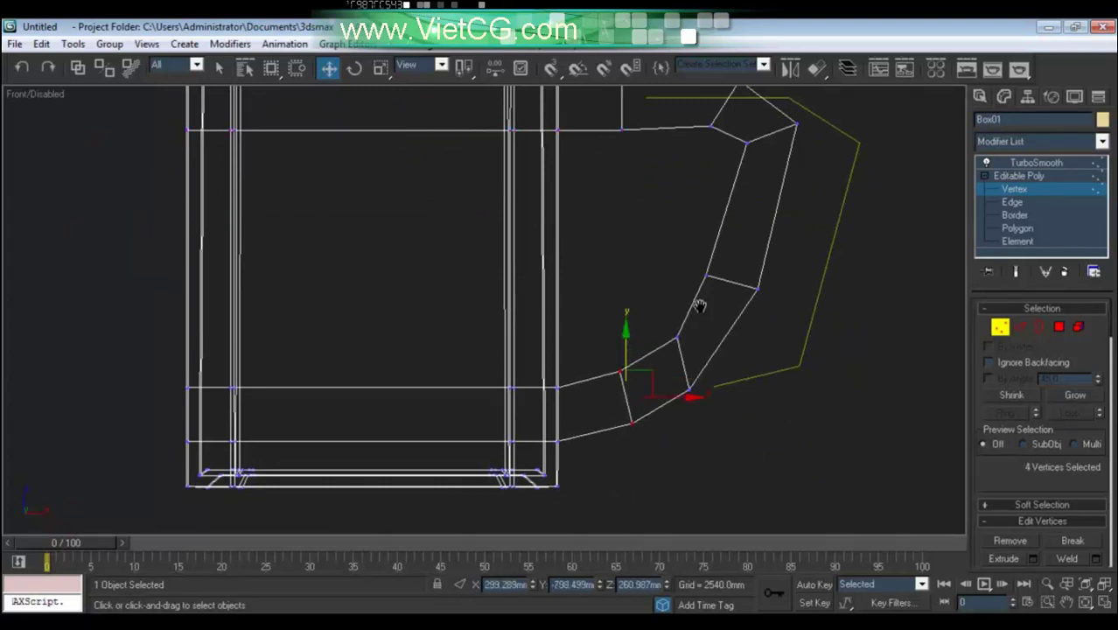
Select and slightly shift the handle's upper corner vertices.
{"action": "middle_click_drag", "start_coordinate": [699, 302], "coordinate": [672, 324]}
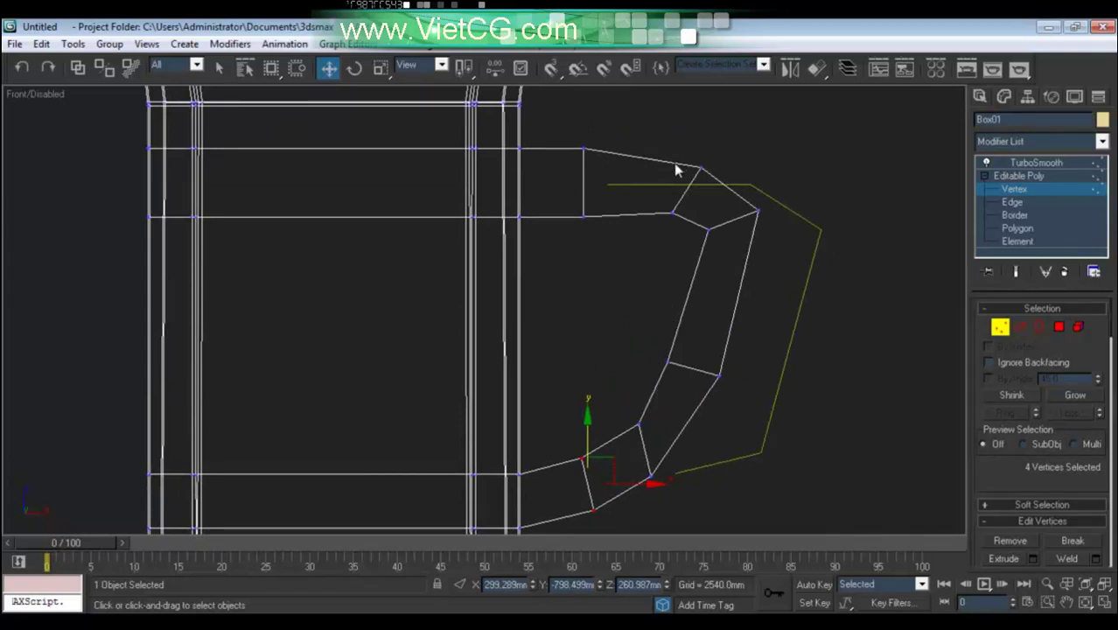
{"action": "left_click_drag", "start_coordinate": [651, 196], "coordinate": [689, 238]}
{"action": "mouse_move", "coordinate": [658, 146]}
{"action": "left_mouse_down", "text": "ctrl"}
{"action": "mouse_move", "coordinate": [700, 209]}
{"action": "mouse_move", "coordinate": [675, 148]}
{"action": "left_mouse_up", "text": "ctrl"}
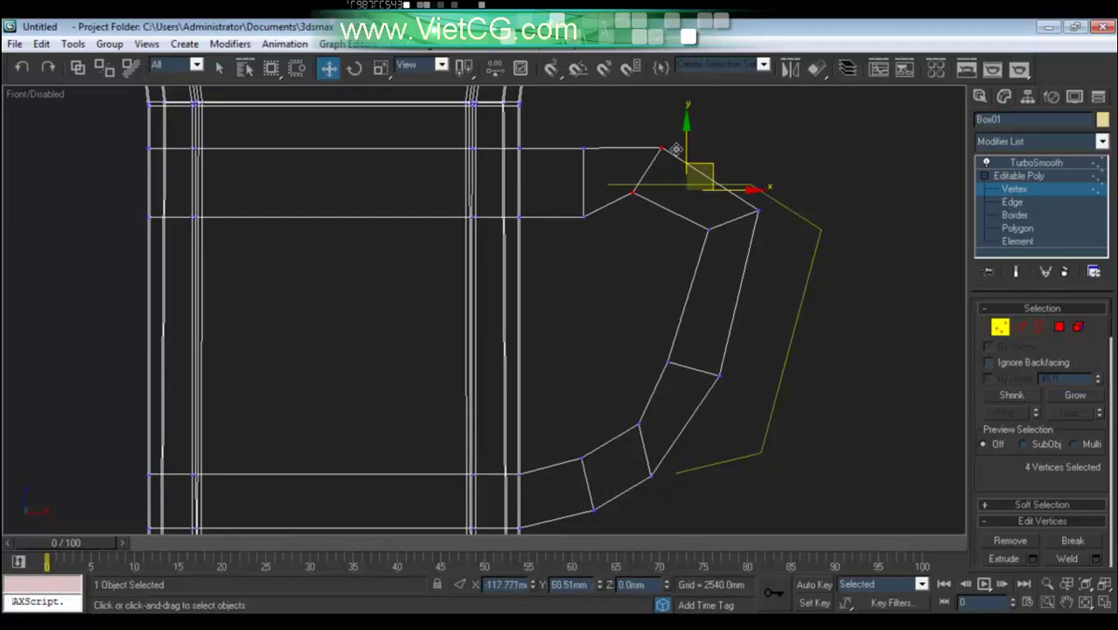
{"action": "left_click_drag", "start_coordinate": [675, 149], "coordinate": [670, 152]}
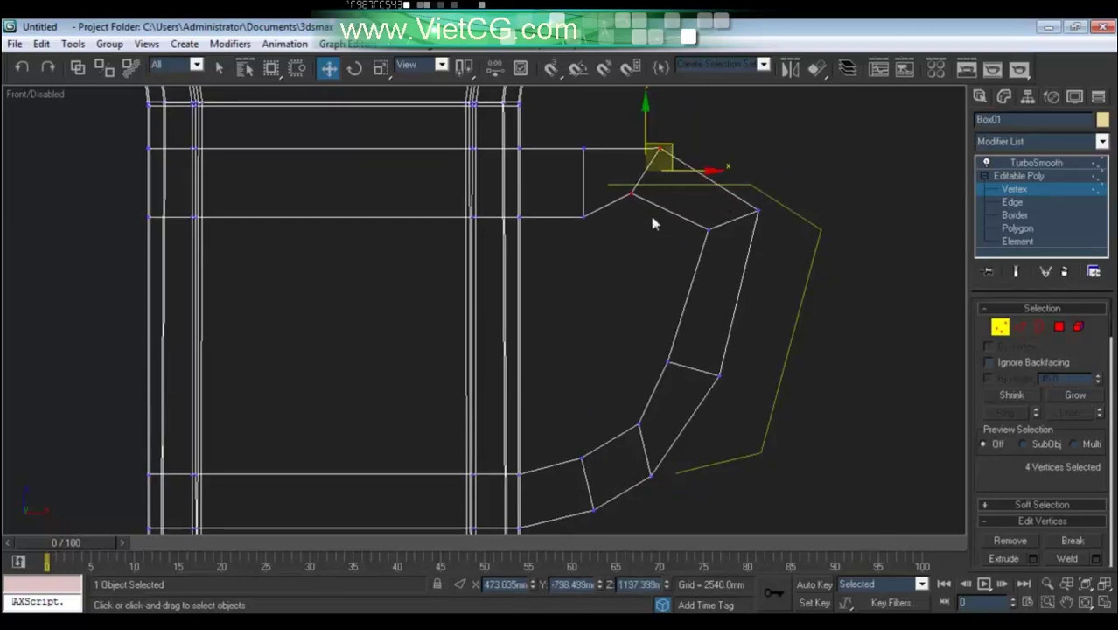
{"action": "mouse_move", "coordinate": [652, 223]}
{"action": "left_mouse_down"}
{"action": "mouse_move", "coordinate": [619, 184]}
{"action": "mouse_move", "coordinate": [618, 157]}
{"action": "left_mouse_up"}
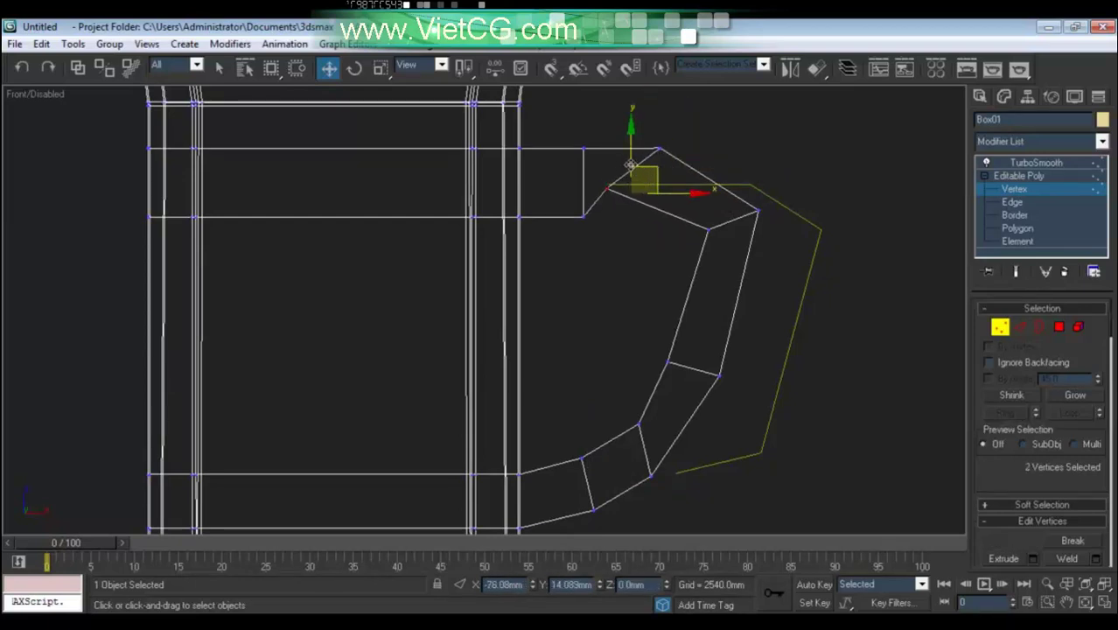
{"action": "left_click", "coordinate": [661, 150]}
Pull the handle's top and right-side vertices inward and upward to round its outer curve.
{"action": "left_click_drag", "start_coordinate": [686, 131], "coordinate": [656, 130]}
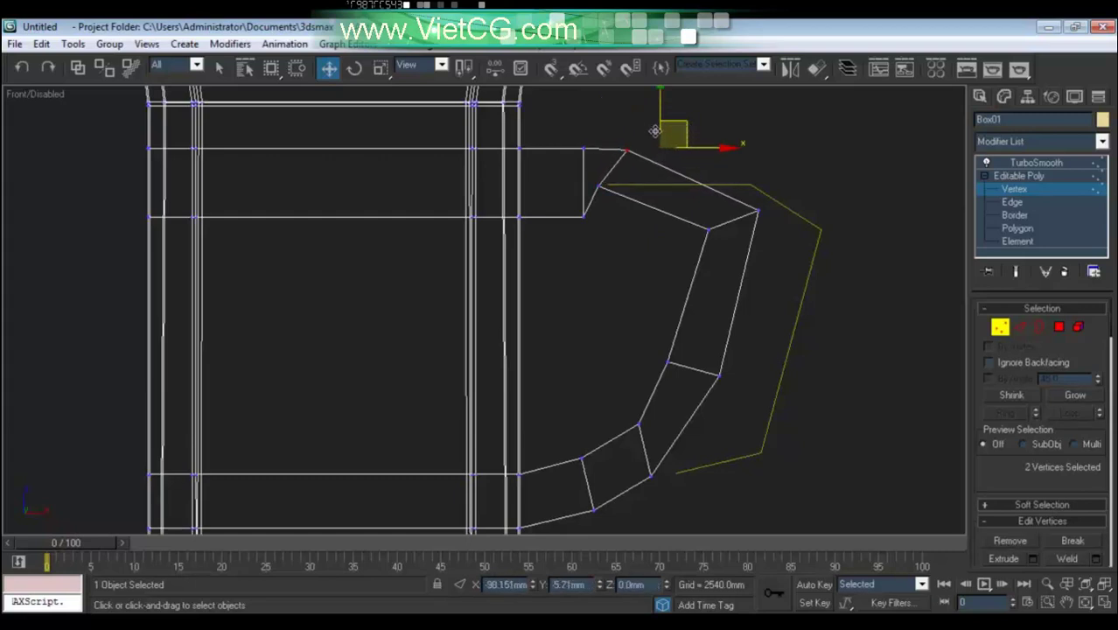
{"action": "left_click", "coordinate": [751, 213]}
{"action": "mouse_move", "coordinate": [751, 213]}
{"action": "left_mouse_down"}
{"action": "mouse_move", "coordinate": [688, 226]}
{"action": "mouse_move", "coordinate": [712, 193]}
{"action": "mouse_move", "coordinate": [722, 279]}
{"action": "left_mouse_up"}
{"action": "left_click", "coordinate": [707, 228]}
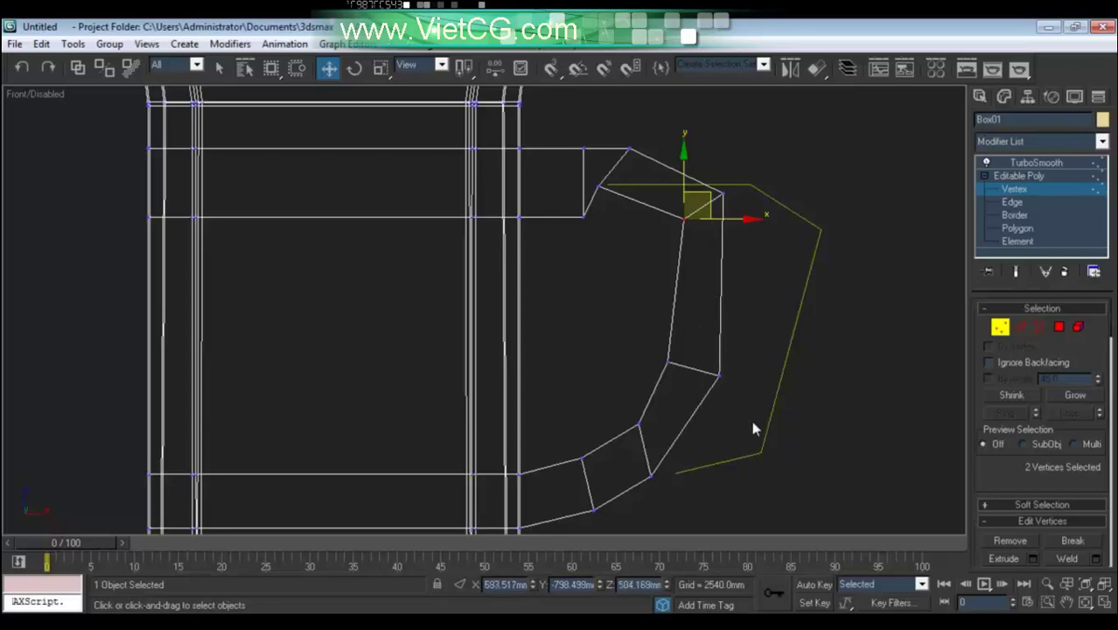
{"action": "left_click", "coordinate": [719, 374]}
{"action": "mouse_move", "coordinate": [718, 375]}
{"action": "left_mouse_down"}
{"action": "mouse_move", "coordinate": [686, 352]}
{"action": "mouse_move", "coordinate": [724, 378]}
{"action": "mouse_move", "coordinate": [710, 330]}
{"action": "left_mouse_up"}
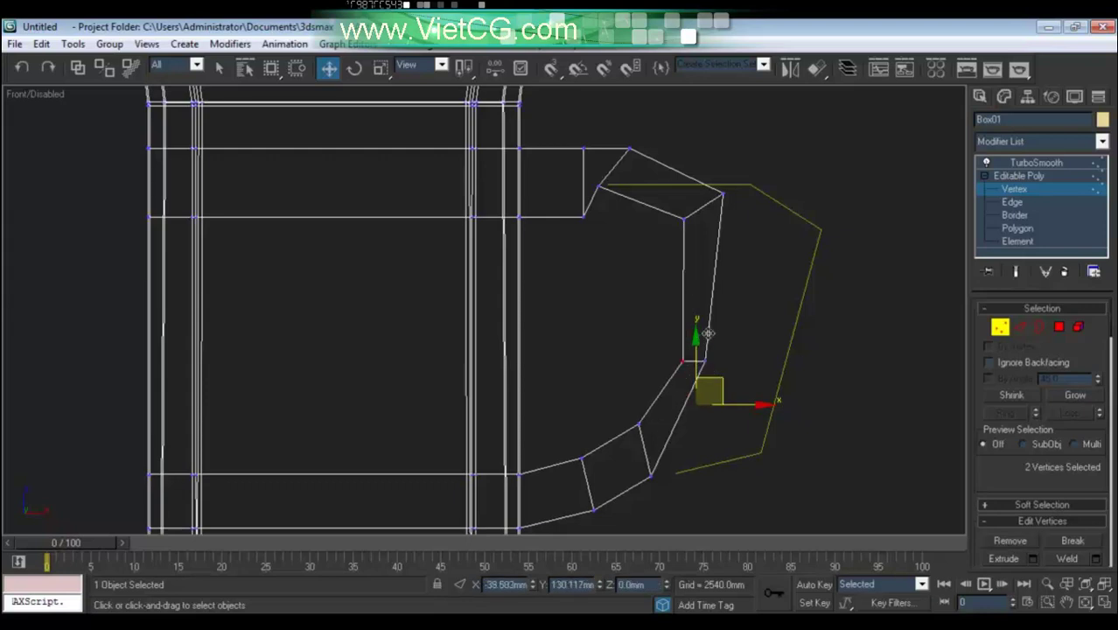
{"action": "mouse_move", "coordinate": [749, 382]}
{"action": "left_mouse_down"}
{"action": "mouse_move", "coordinate": [700, 355]}
{"action": "mouse_move", "coordinate": [745, 357]}
{"action": "left_mouse_up"}
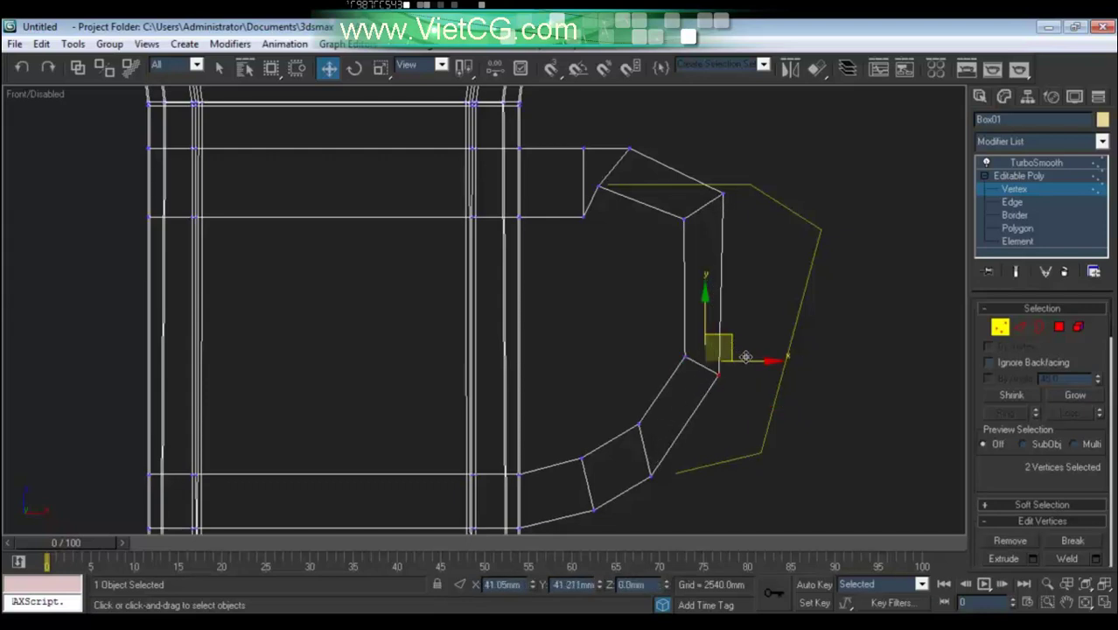
Move the handle's bend and lower-corner vertices down and left to shape the lower curve.
{"action": "middle_click_drag", "start_coordinate": [746, 389], "coordinate": [697, 426]}
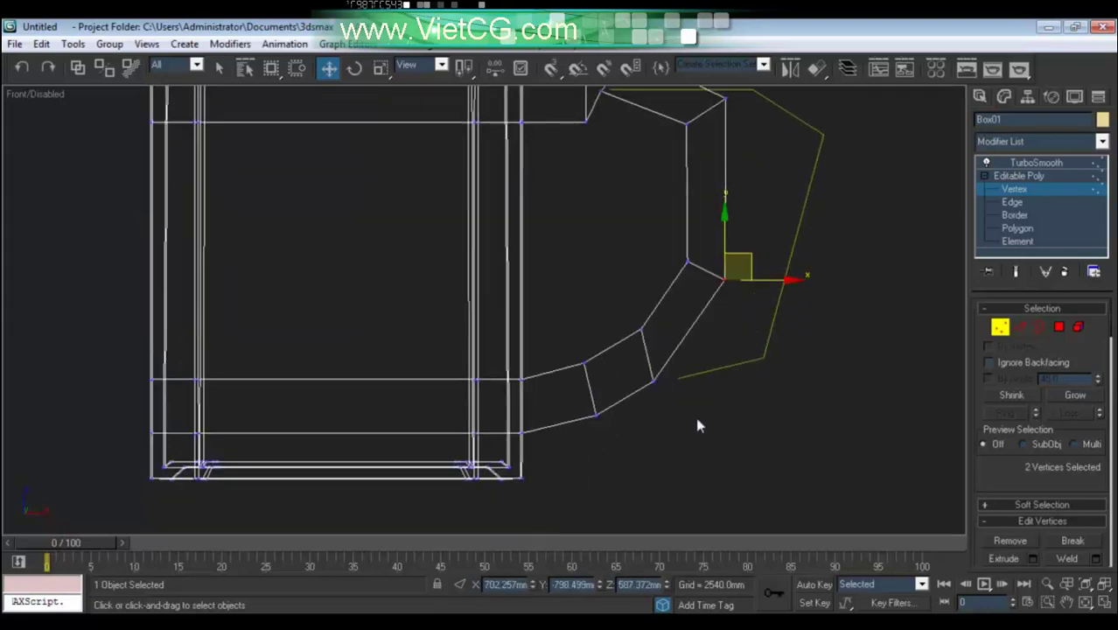
{"action": "left_click_drag", "start_coordinate": [647, 347], "coordinate": [643, 389]}
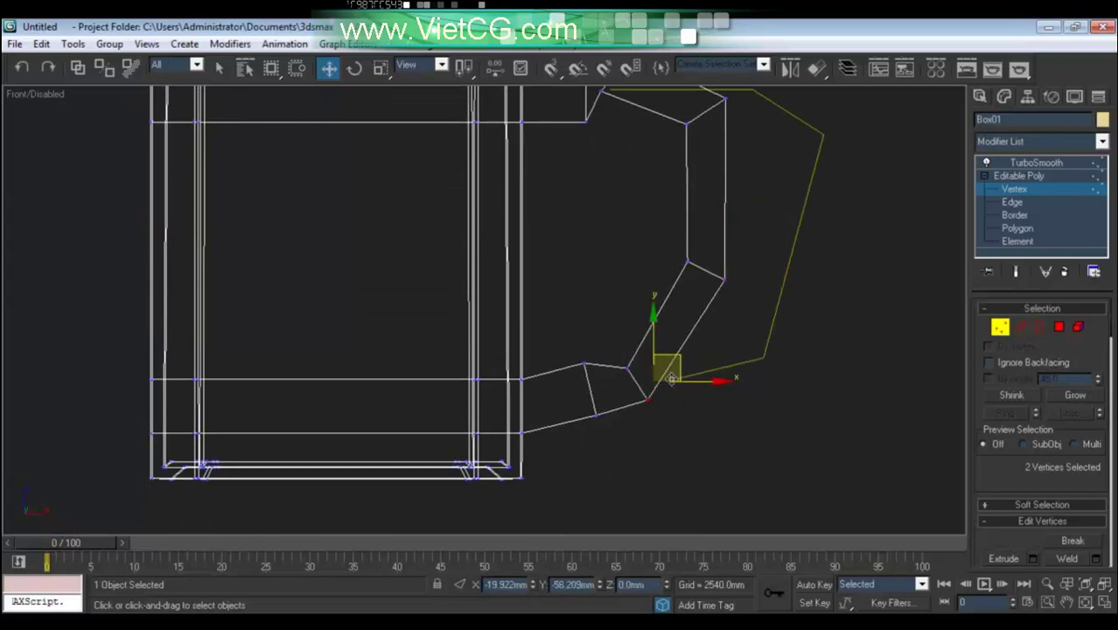
{"action": "left_click_drag", "start_coordinate": [559, 341], "coordinate": [605, 426], "text": "ctrl"}
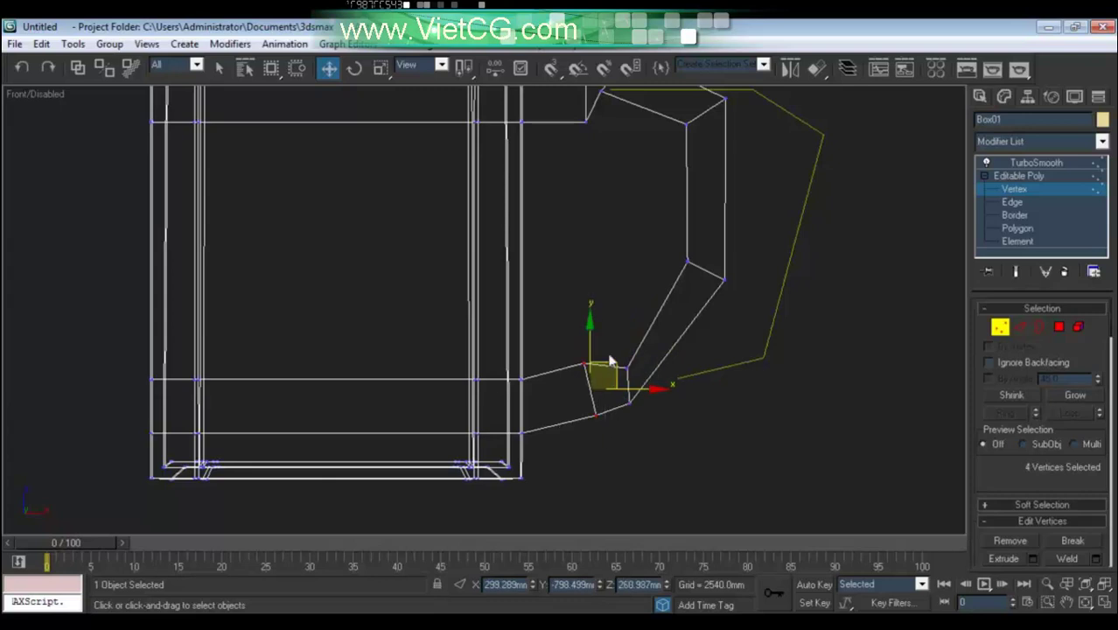
{"action": "left_click_drag", "start_coordinate": [588, 336], "coordinate": [589, 345]}
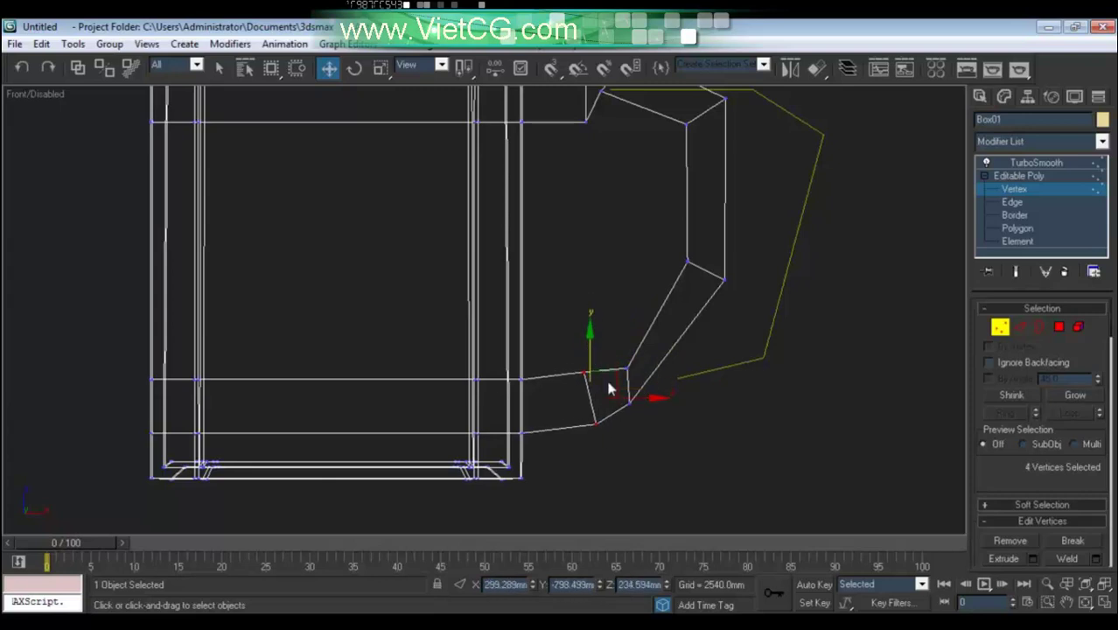
{"action": "mouse_move", "coordinate": [575, 411]}
{"action": "left_mouse_down"}
{"action": "mouse_move", "coordinate": [616, 426]}
{"action": "mouse_move", "coordinate": [643, 416]}
{"action": "mouse_move", "coordinate": [618, 395]}
{"action": "mouse_move", "coordinate": [640, 363]}
{"action": "mouse_move", "coordinate": [635, 376]}
{"action": "left_mouse_up"}
{"action": "mouse_move", "coordinate": [592, 430]}
{"action": "left_mouse_down", "text": "ctrl"}
{"action": "mouse_move", "coordinate": [605, 398]}
{"action": "mouse_move", "coordinate": [647, 402]}
{"action": "left_mouse_up", "text": "ctrl"}
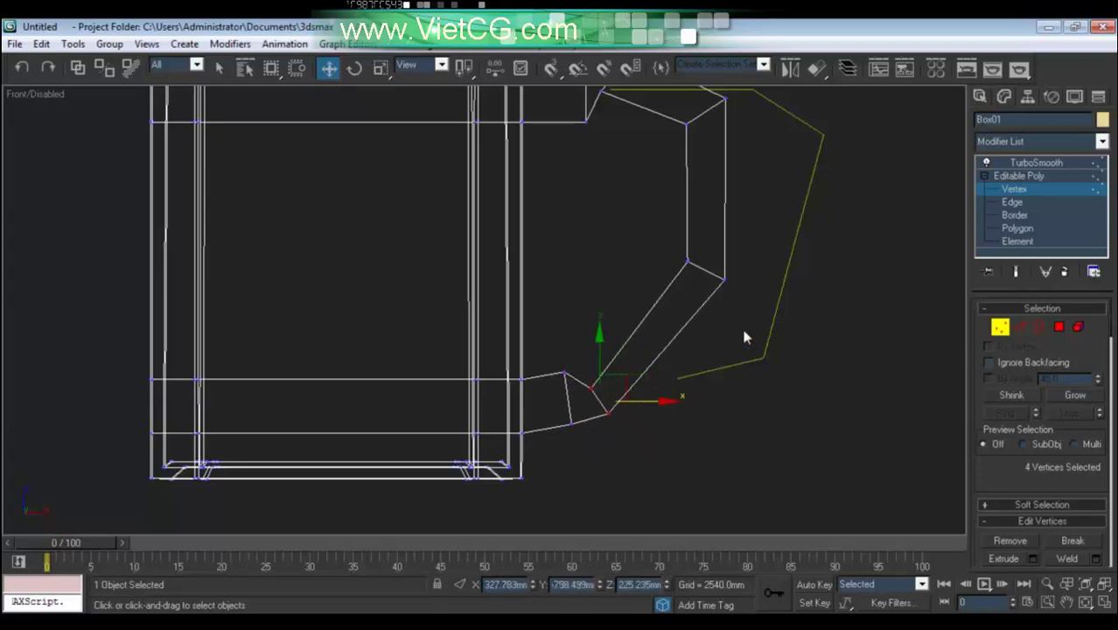
{"action": "left_click_drag", "start_coordinate": [744, 289], "coordinate": [713, 265]}
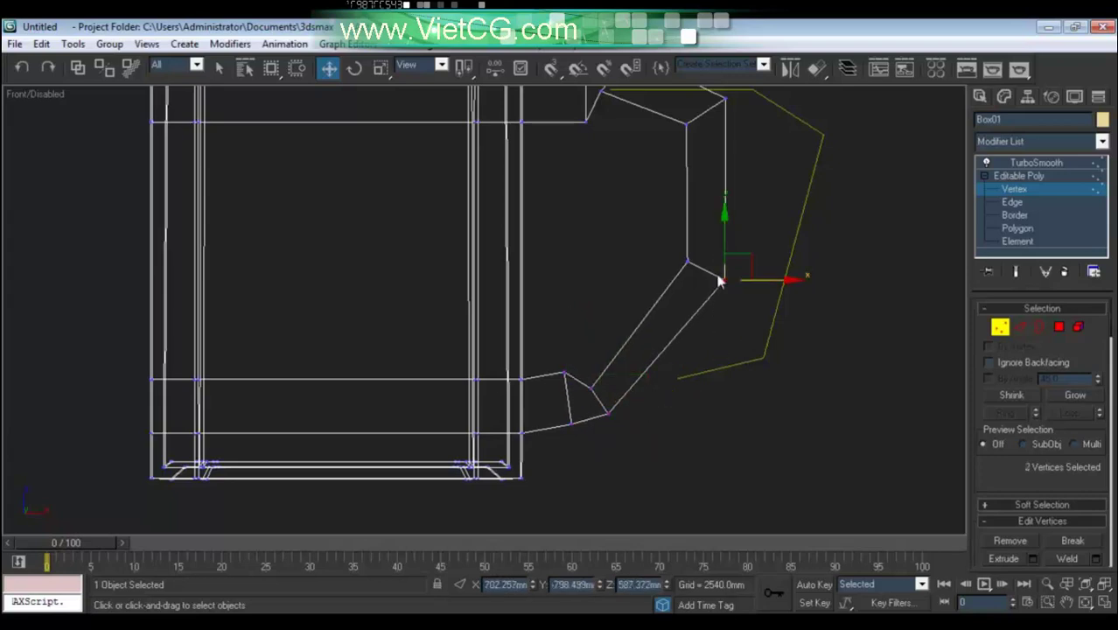
{"action": "left_click", "coordinate": [613, 415]}
{"action": "left_click_drag", "start_coordinate": [623, 399], "coordinate": [641, 395]}
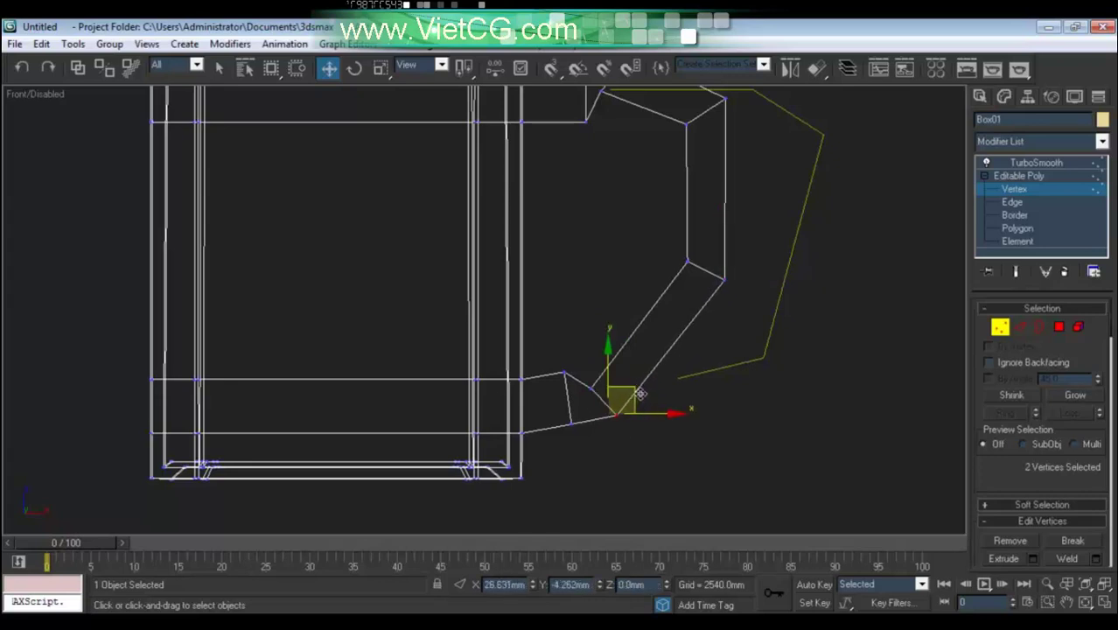
{"action": "left_click", "coordinate": [590, 385]}
Nudge the upper handle vertices left, zoom out, and display the TurboSmooth result.
{"action": "middle_click_drag", "start_coordinate": [713, 298], "coordinate": [709, 348]}
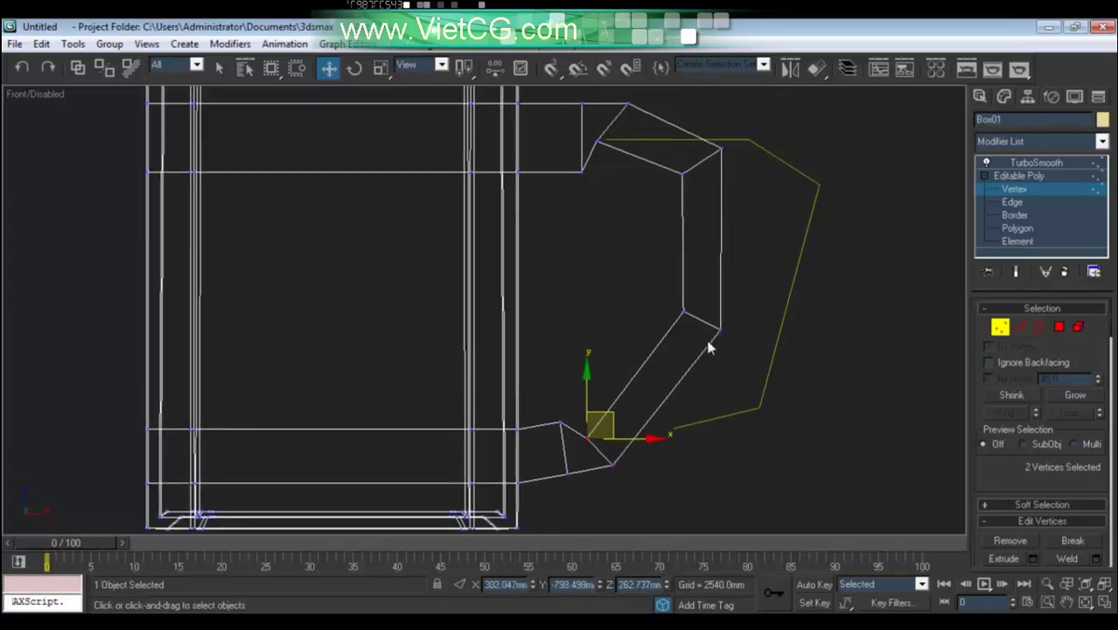
{"action": "left_click_drag", "start_coordinate": [709, 309], "coordinate": [723, 340]}
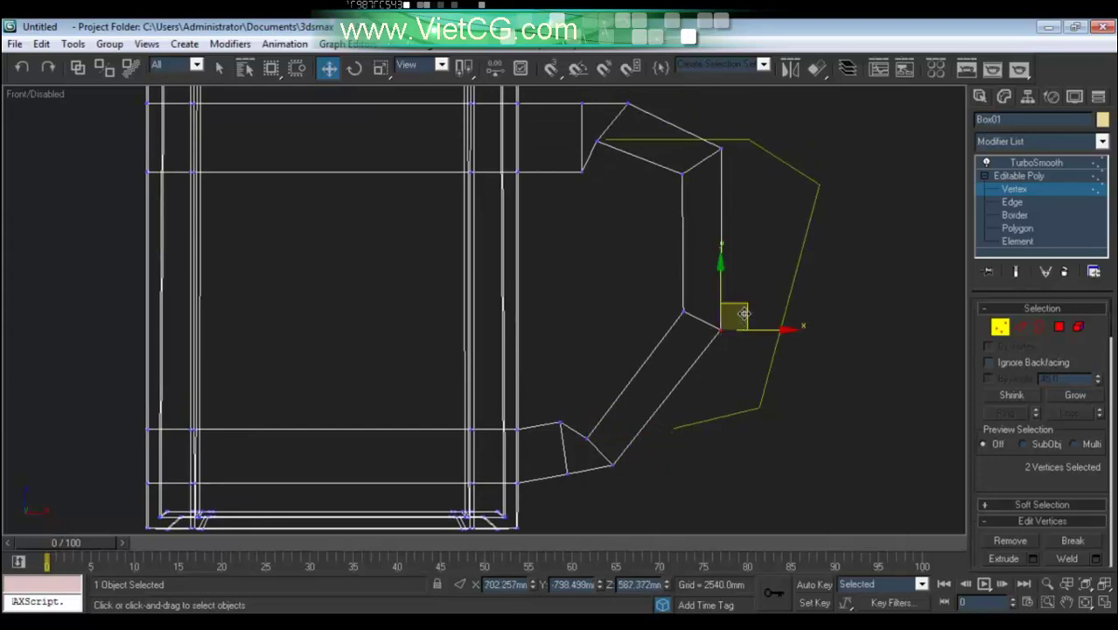
{"action": "left_click", "coordinate": [721, 149]}
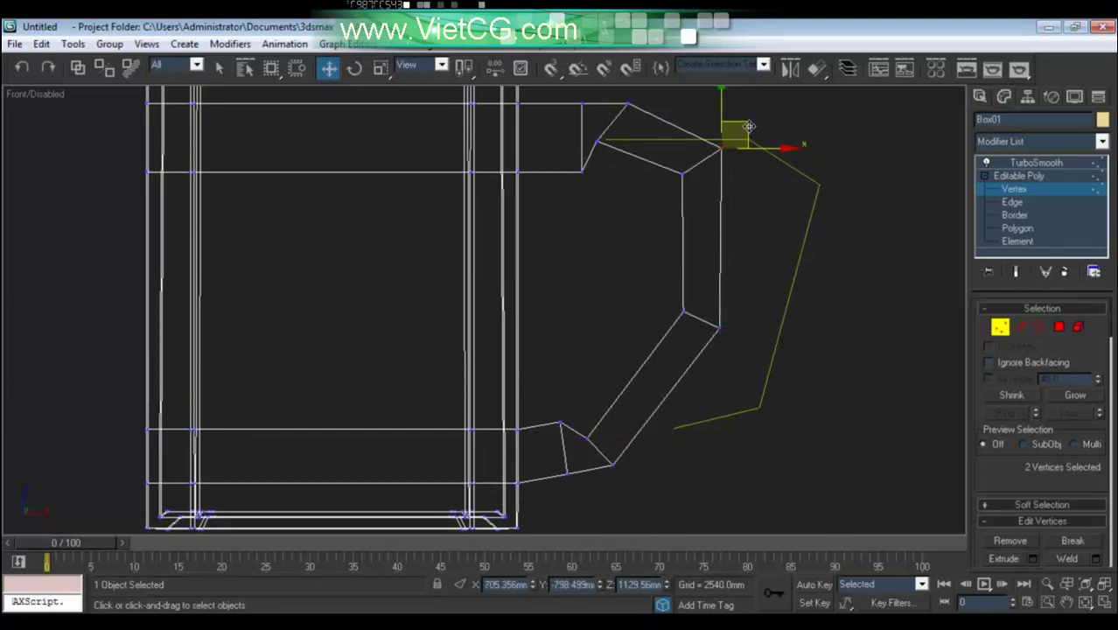
{"action": "left_click_drag", "start_coordinate": [748, 126], "coordinate": [744, 123]}
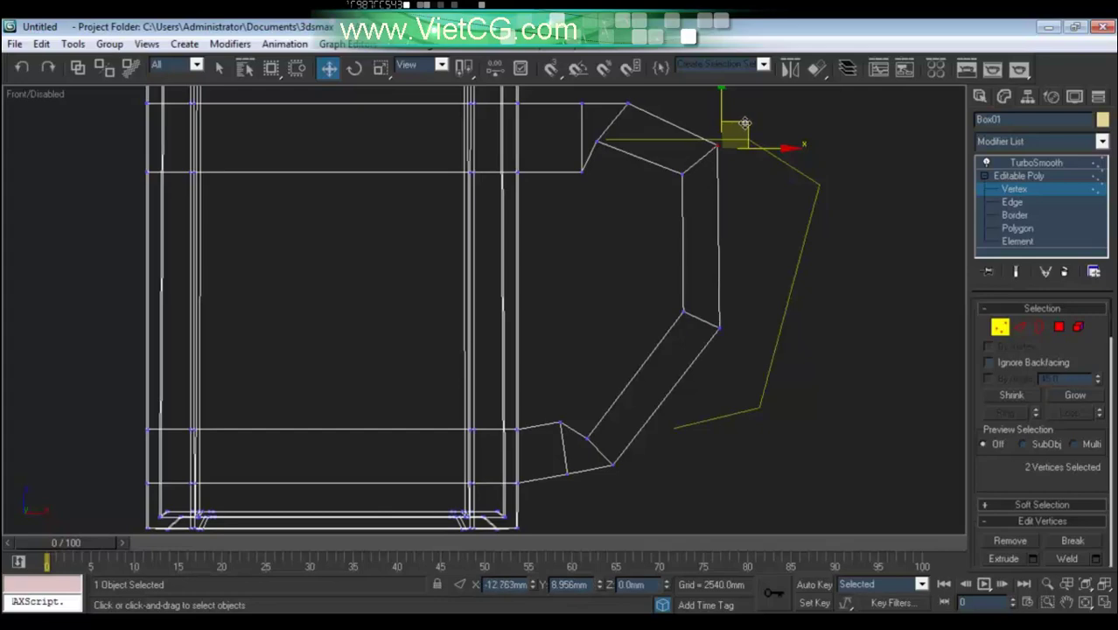
{"action": "scroll", "coordinate": [744, 123], "scroll_direction": "down", "scroll_amount": 3}
{"action": "middle_click_drag", "start_coordinate": [722, 231], "coordinate": [722, 253]}
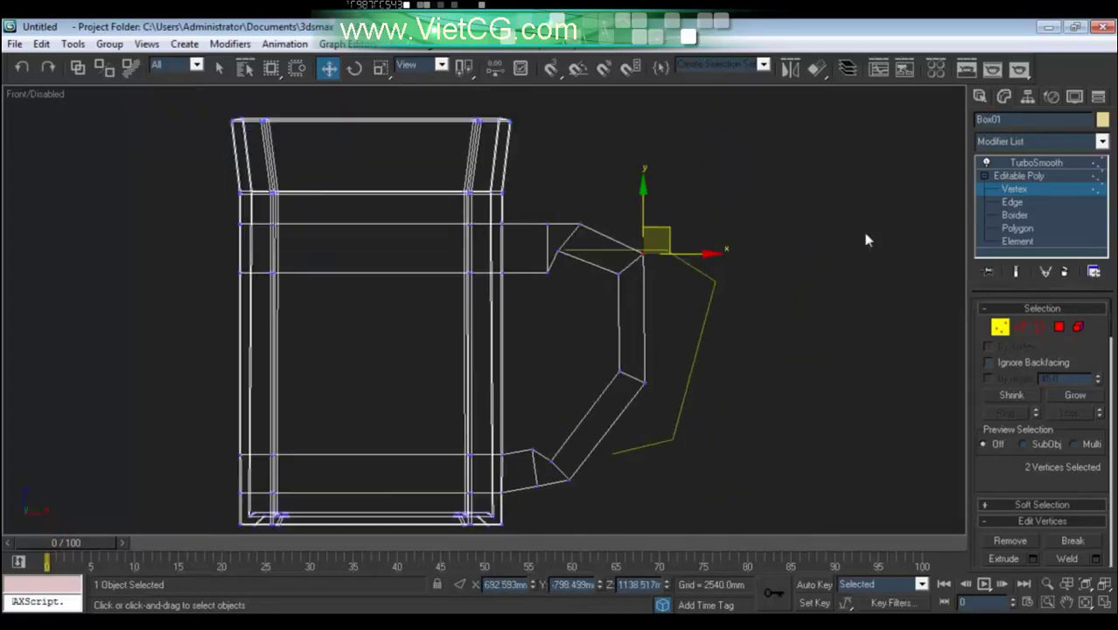
{"action": "left_click", "coordinate": [1029, 167]}
Switch the mug from wireframe to shaded display and deselect it.
{"action": "middle_click_drag", "start_coordinate": [652, 257], "coordinate": [598, 354], "text": "alt"}
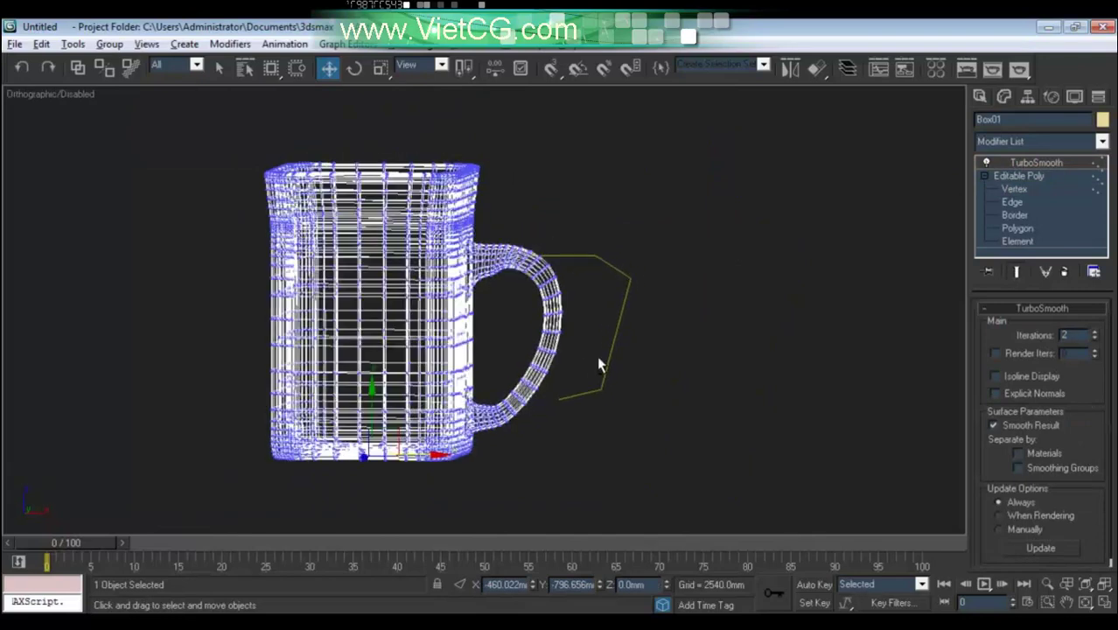
{"action": "scroll", "coordinate": [598, 354], "scroll_direction": "up", "scroll_amount": 5}
{"action": "key", "text": "F3"}
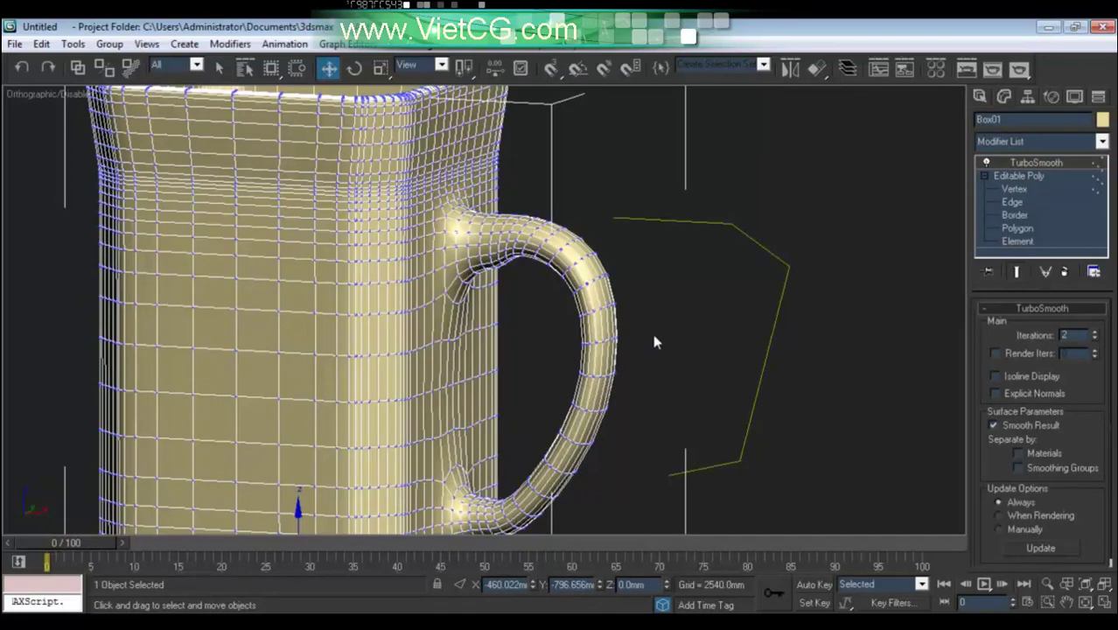
{"action": "scroll", "coordinate": [651, 329], "scroll_direction": "down", "scroll_amount": 3}
{"action": "left_click", "coordinate": [726, 317]}
{"action": "middle_click_drag", "start_coordinate": [710, 337], "coordinate": [746, 335]}
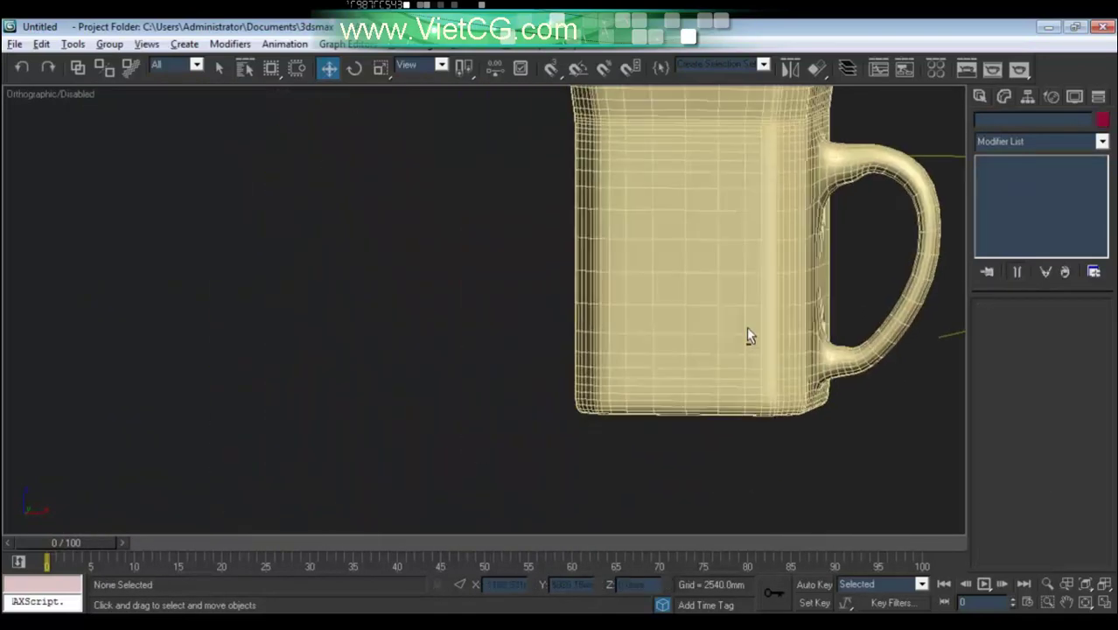
{"action": "scroll", "coordinate": [745, 335], "scroll_direction": "down", "scroll_amount": 2}
Return to the front view, select the mug and go back to its Editable Poly cage.
{"action": "key", "text": "f"}
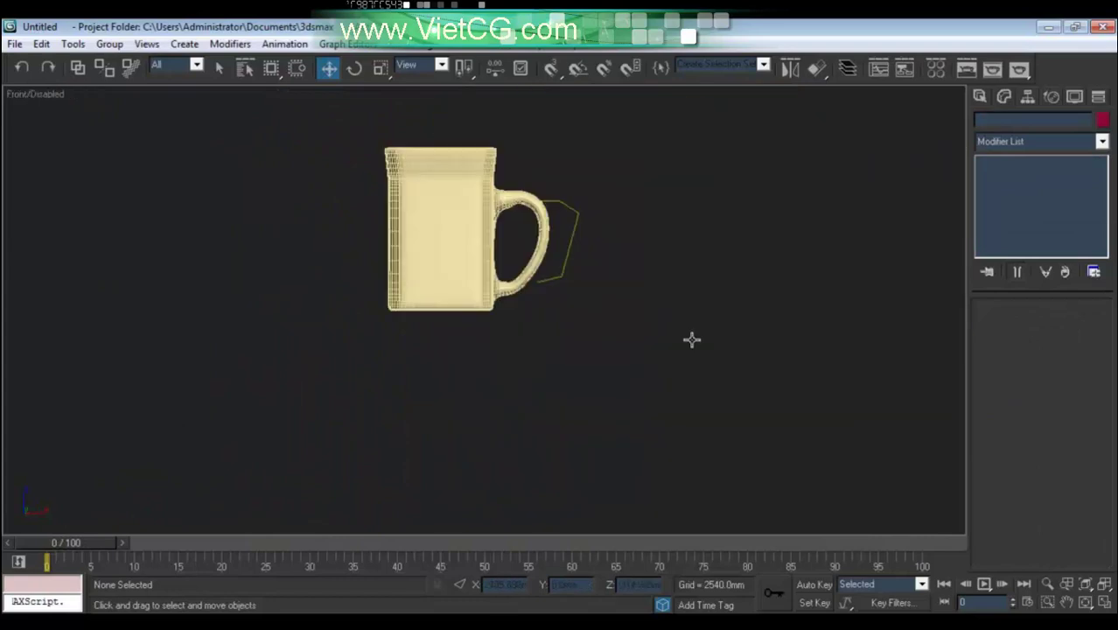
{"action": "key", "text": "z"}
{"action": "left_click", "coordinate": [630, 308]}
{"action": "scroll", "coordinate": [473, 293], "scroll_direction": "up", "scroll_amount": 2}
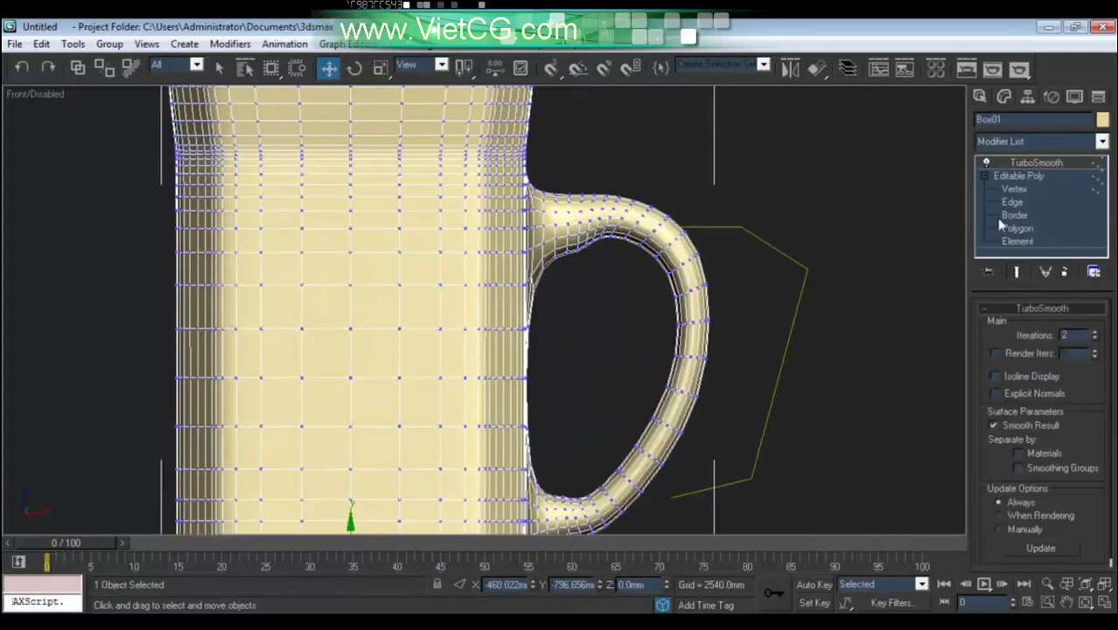
{"action": "left_click", "coordinate": [1012, 202]}
{"action": "middle_click_drag", "start_coordinate": [771, 304], "coordinate": [771, 280]}
With Show End Result on, move the handle's top and lower junction vertices to smooth the joints.
{"action": "left_click", "coordinate": [999, 326]}
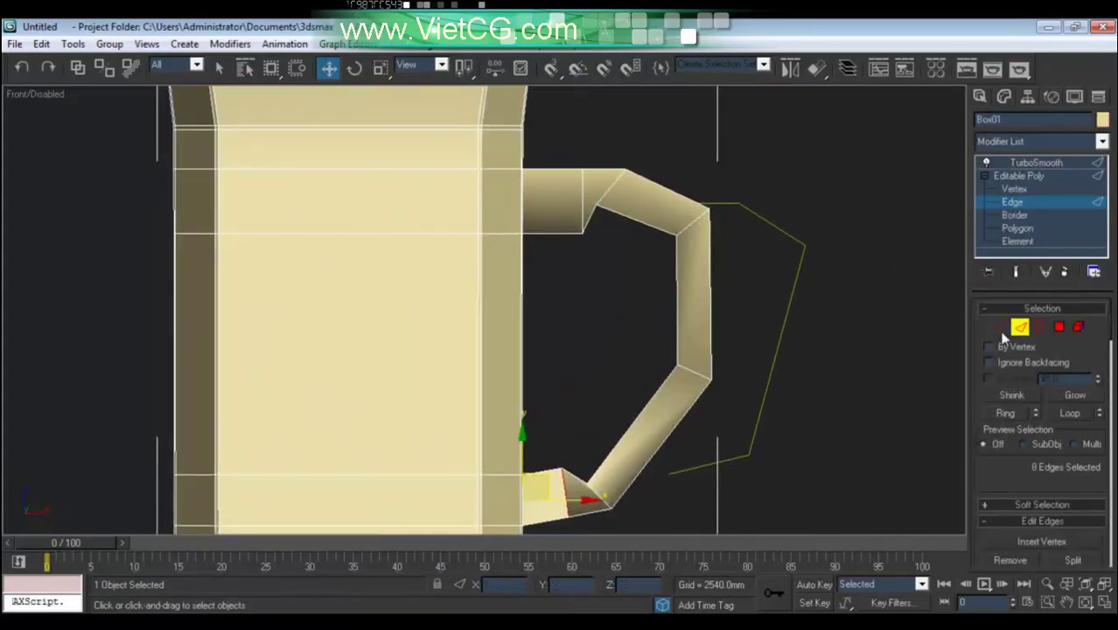
{"action": "left_click", "coordinate": [1016, 272]}
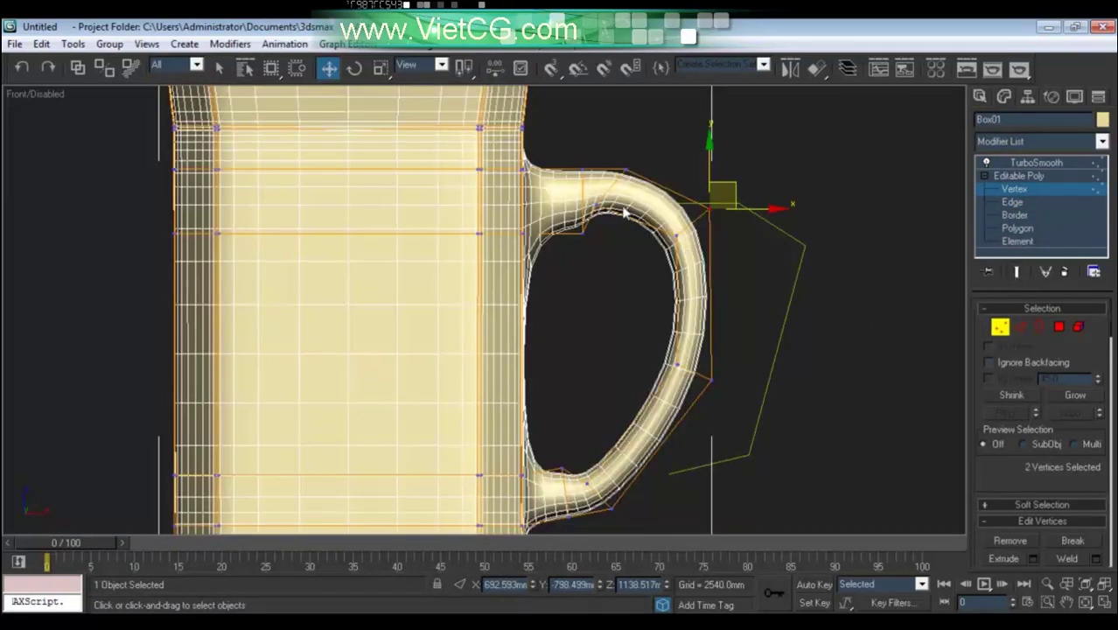
{"action": "left_click_drag", "start_coordinate": [569, 145], "coordinate": [596, 276]}
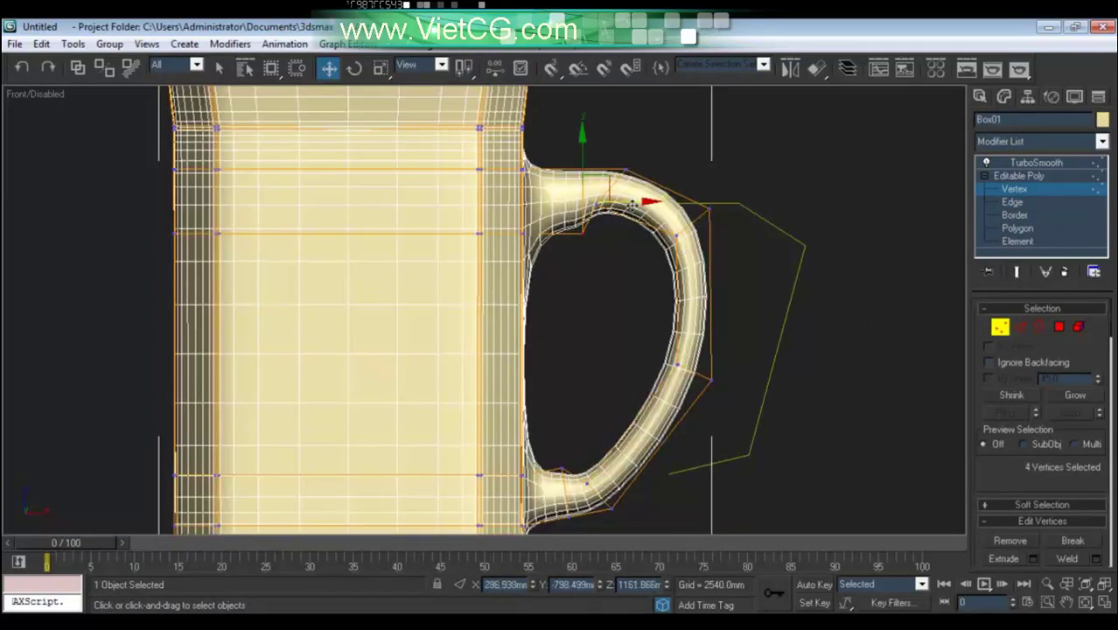
{"action": "mouse_move", "coordinate": [631, 204]}
{"action": "left_mouse_down"}
{"action": "mouse_move", "coordinate": [618, 226]}
{"action": "mouse_move", "coordinate": [650, 155]}
{"action": "mouse_move", "coordinate": [639, 148]}
{"action": "mouse_move", "coordinate": [752, 204]}
{"action": "left_mouse_up"}
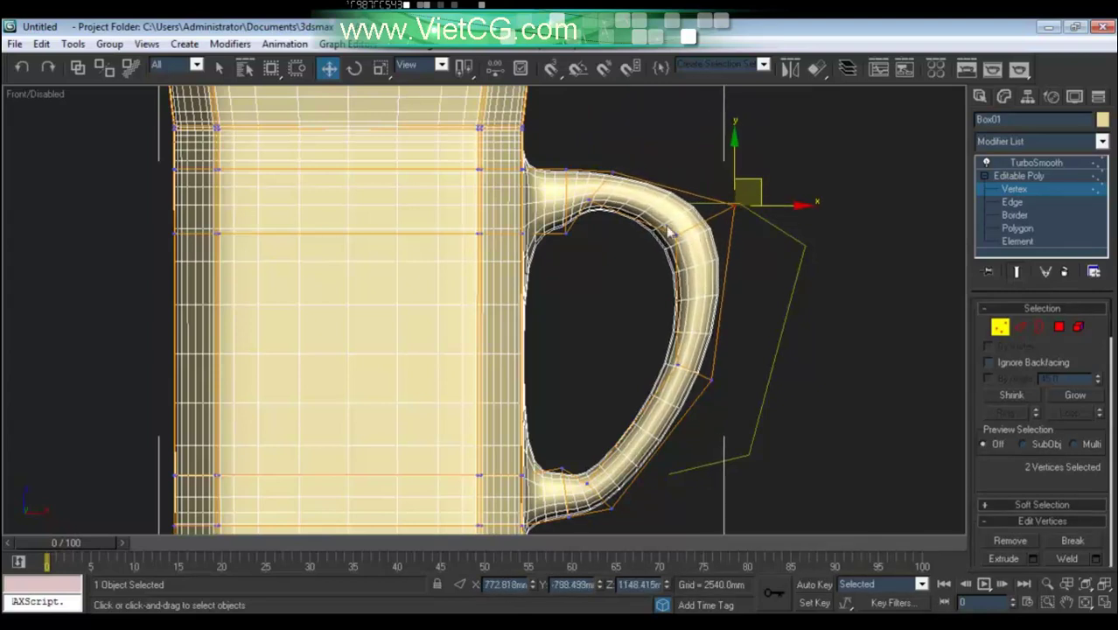
{"action": "left_click_drag", "start_coordinate": [670, 233], "coordinate": [732, 205]}
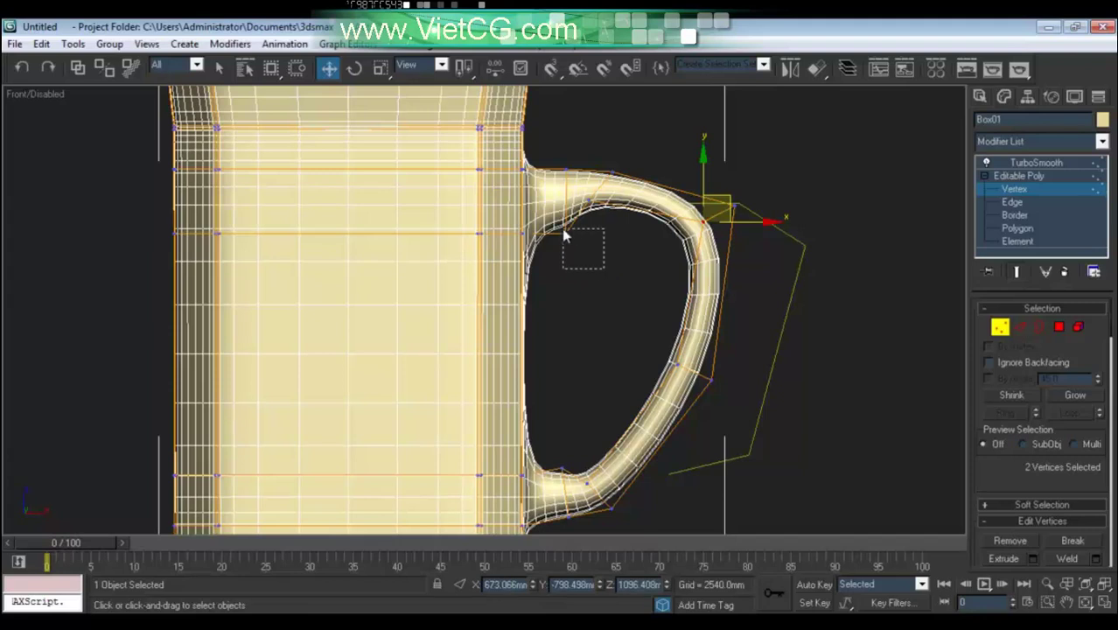
{"action": "left_click_drag", "start_coordinate": [564, 235], "coordinate": [569, 202]}
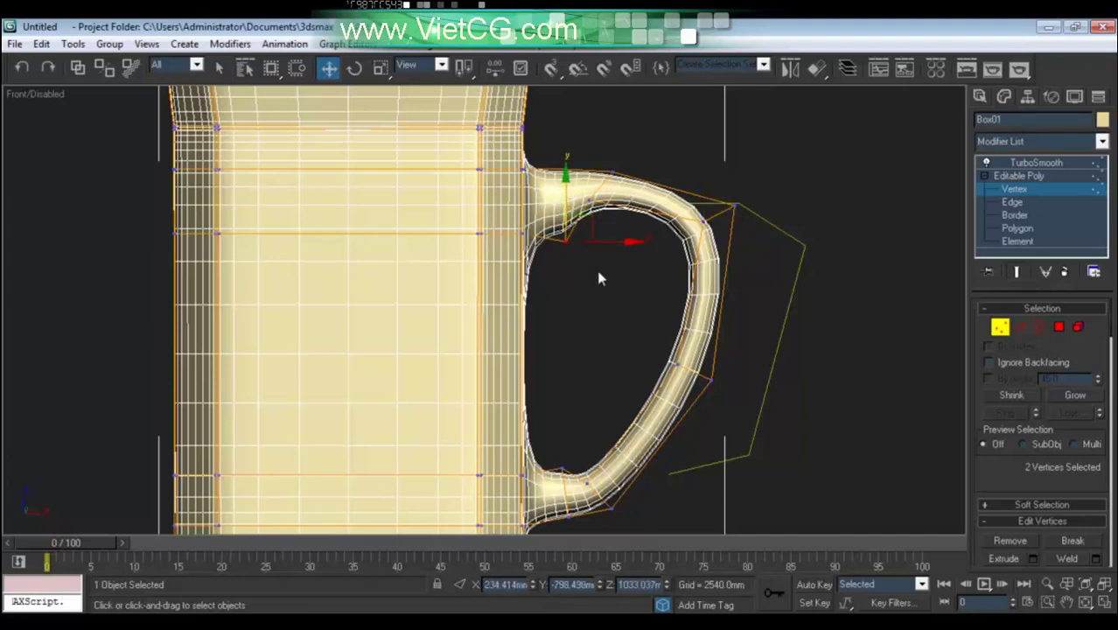
{"action": "middle_click_drag", "start_coordinate": [603, 492], "coordinate": [597, 426]}
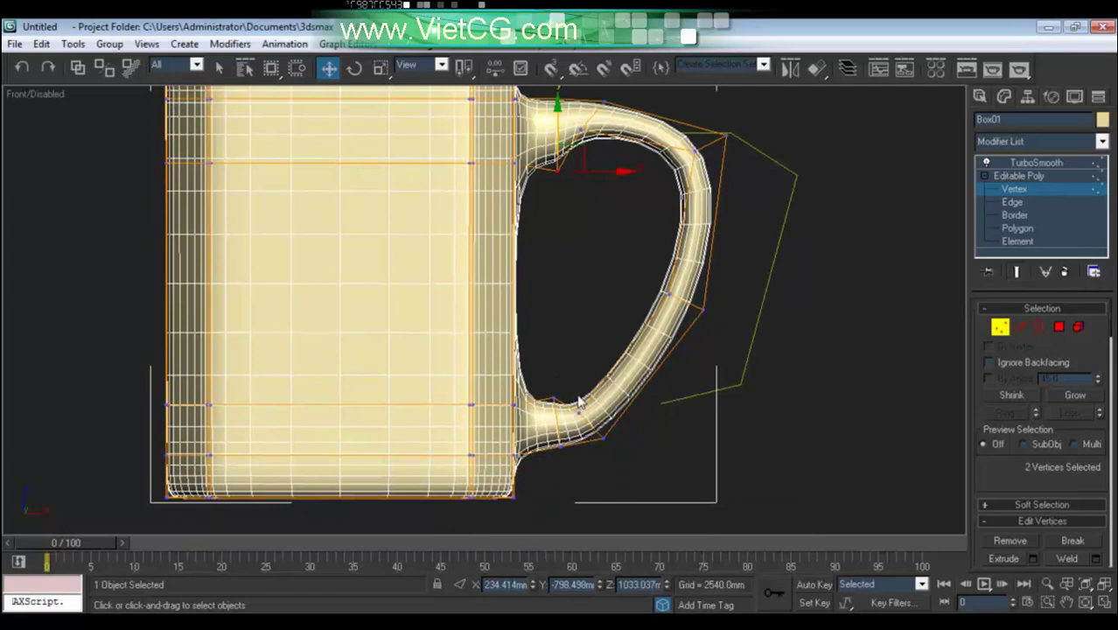
{"action": "left_click_drag", "start_coordinate": [575, 405], "coordinate": [651, 346]}
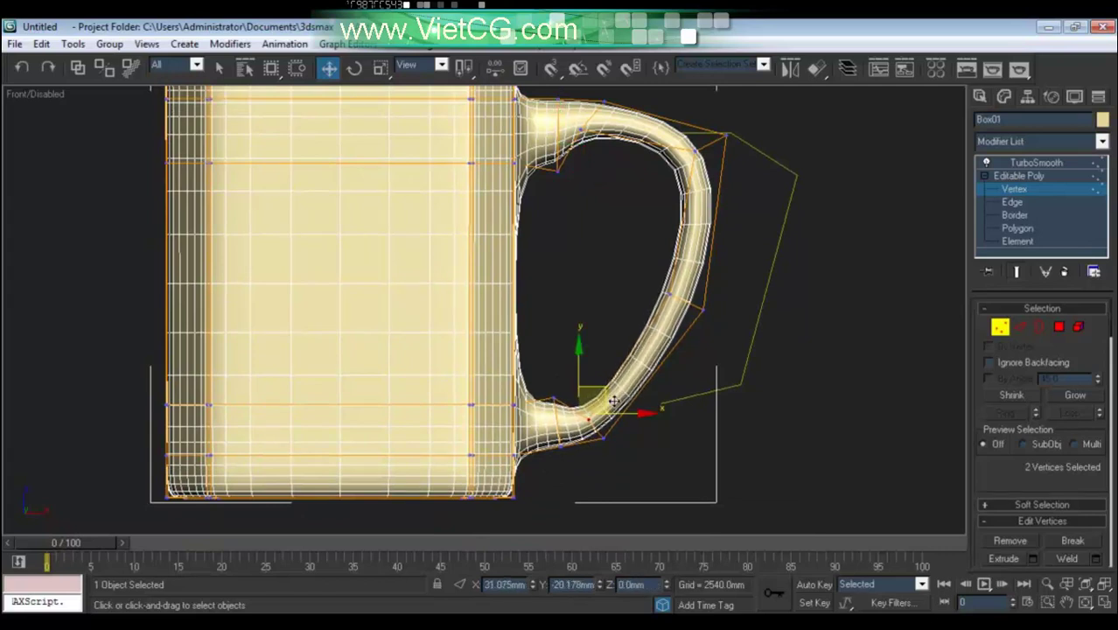
{"action": "mouse_move", "coordinate": [614, 400]}
{"action": "left_mouse_down"}
{"action": "mouse_move", "coordinate": [638, 417]}
{"action": "mouse_move", "coordinate": [581, 381]}
{"action": "mouse_move", "coordinate": [585, 364]}
{"action": "left_mouse_up"}
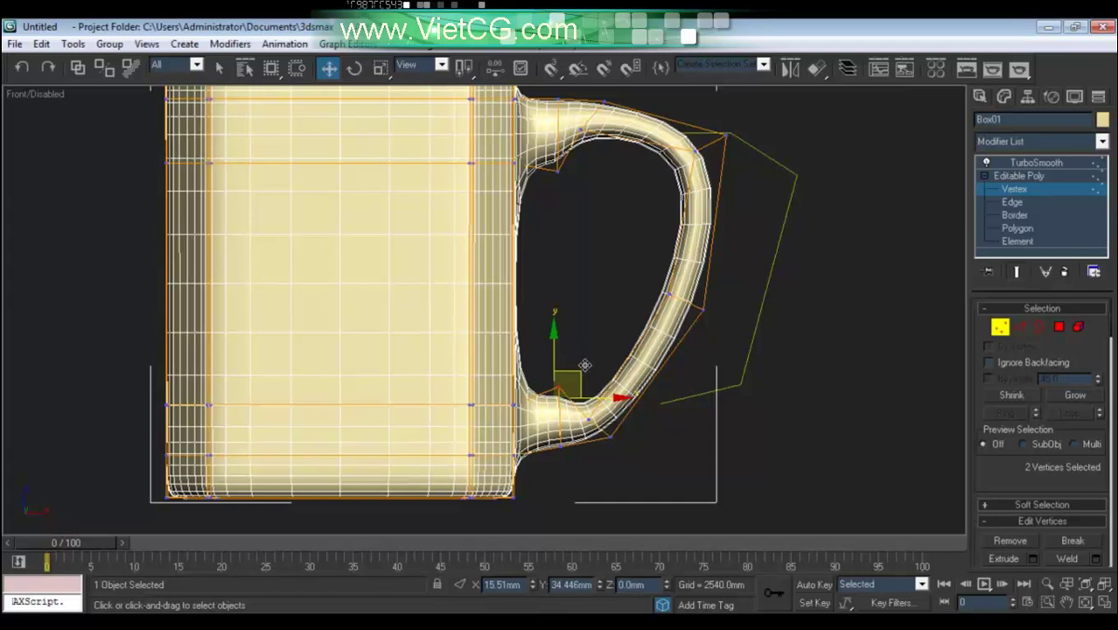
Lower one horizontal row of body vertices and slightly raise a higher row.
{"action": "middle_click_drag", "start_coordinate": [584, 364], "coordinate": [665, 380]}
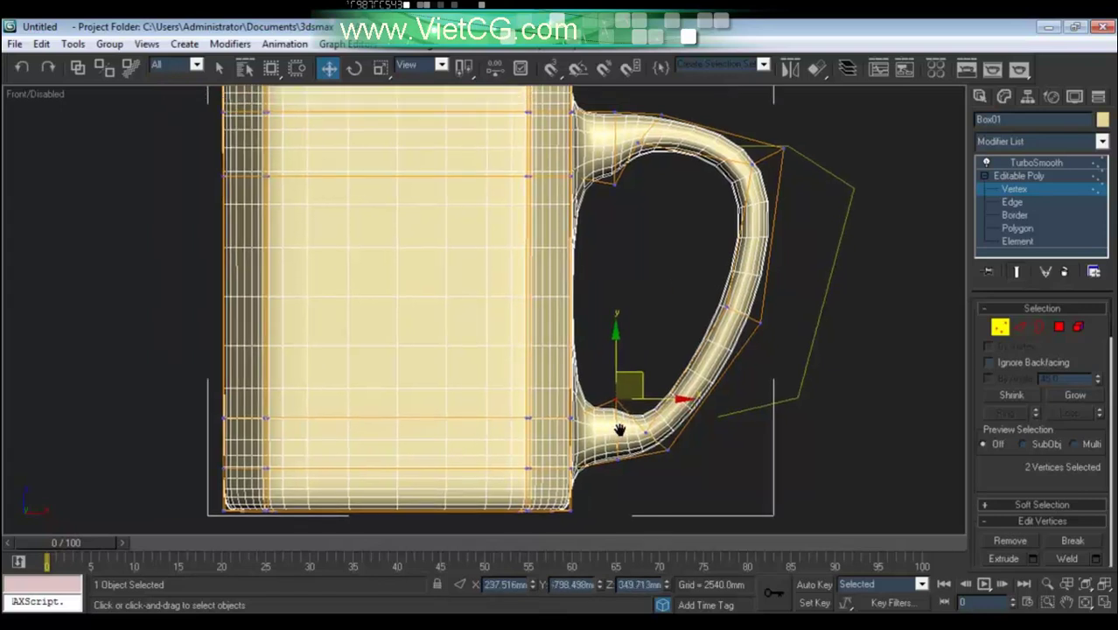
{"action": "left_click_drag", "start_coordinate": [612, 439], "coordinate": [212, 412]}
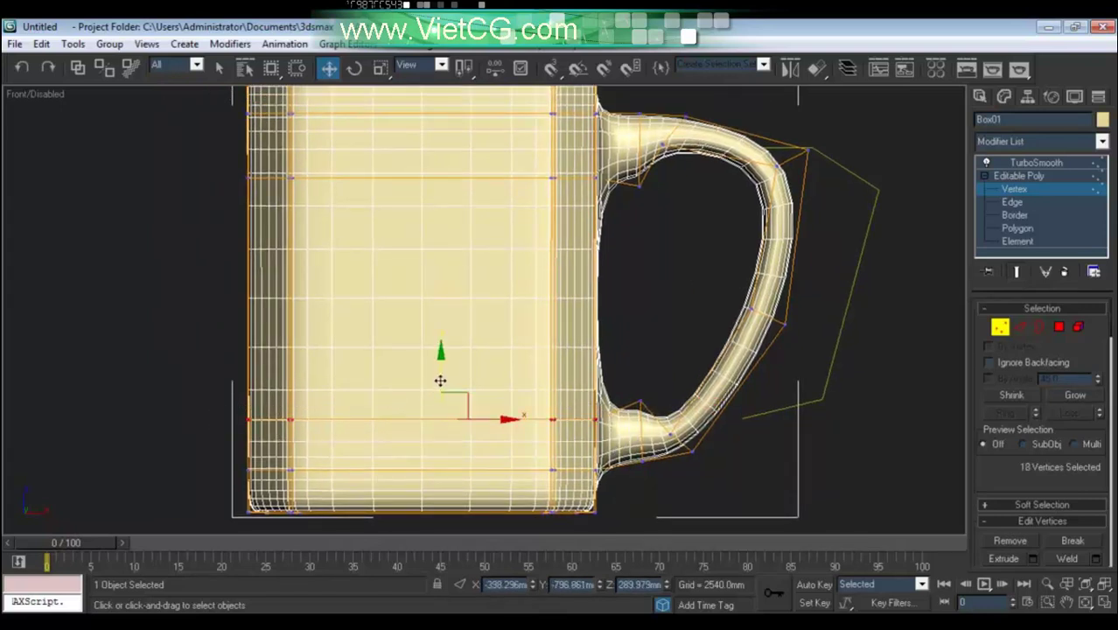
{"action": "left_click_drag", "start_coordinate": [436, 370], "coordinate": [438, 376]}
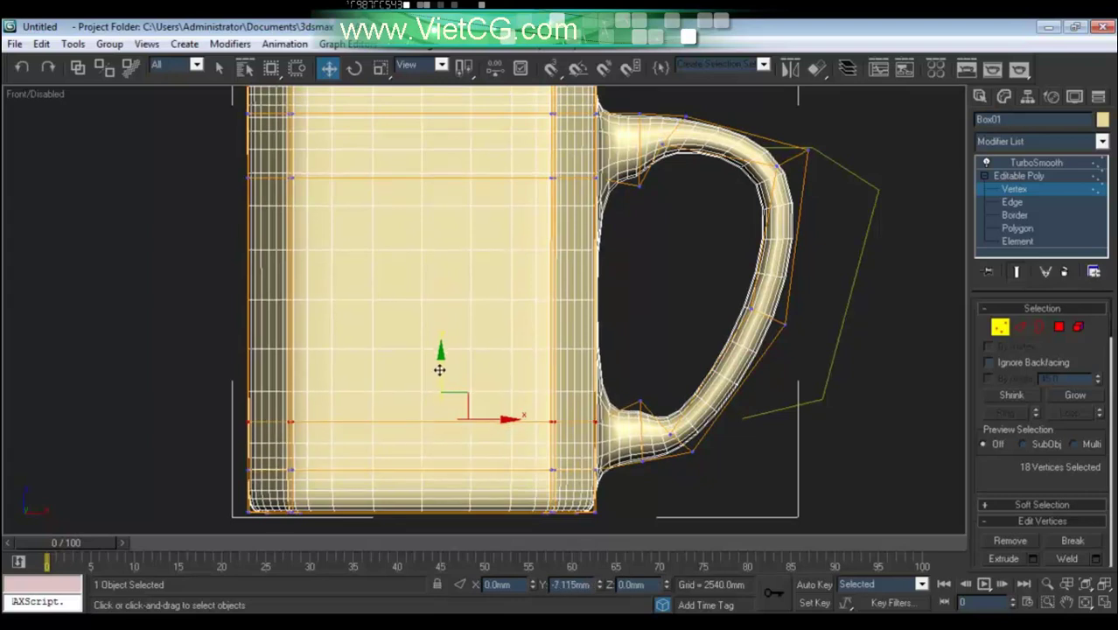
{"action": "middle_click_drag", "start_coordinate": [636, 313], "coordinate": [636, 330]}
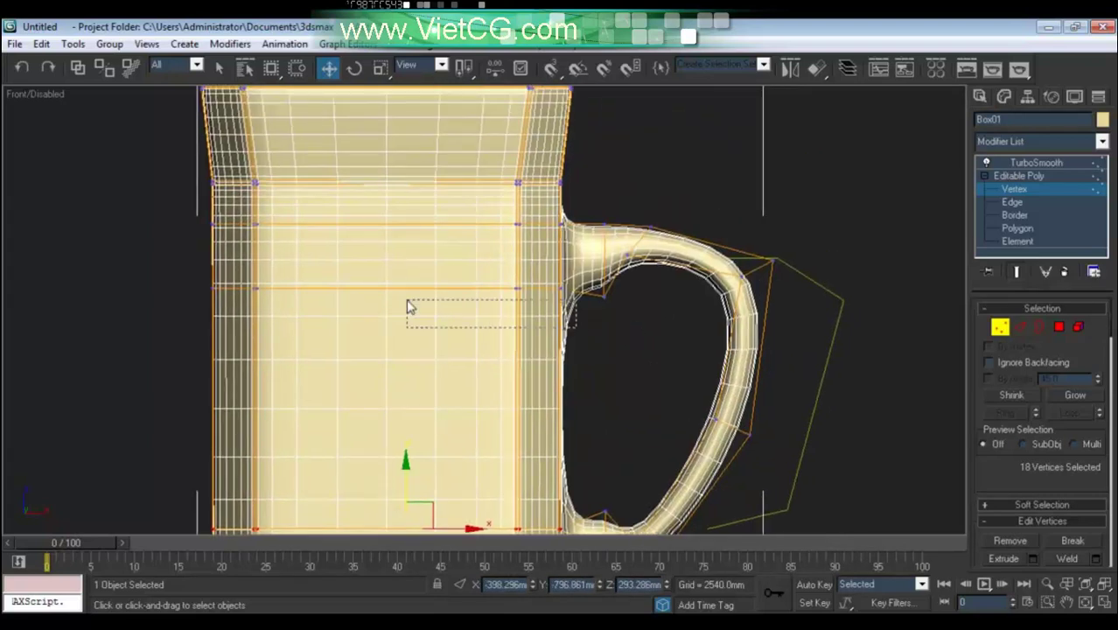
{"action": "left_click_drag", "start_coordinate": [503, 327], "coordinate": [160, 262]}
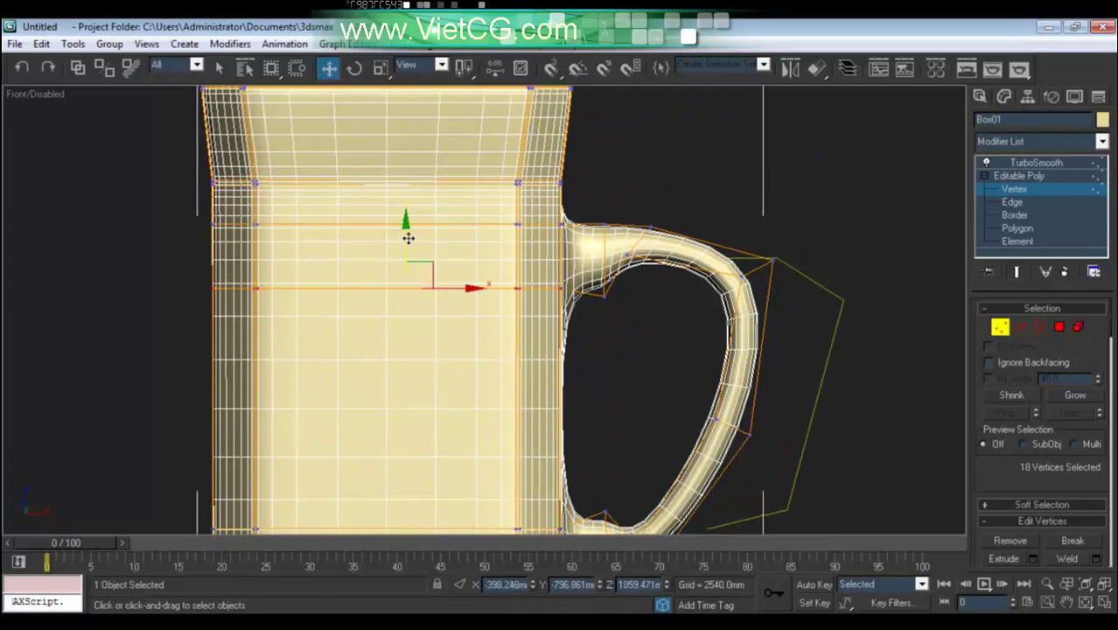
{"action": "left_click_drag", "start_coordinate": [407, 238], "coordinate": [408, 233]}
At Edge level, select the four edges around the handle's top junction.
{"action": "left_click", "coordinate": [647, 286]}
{"action": "mouse_move", "coordinate": [648, 286]}
{"action": "middle_mouse_down"}
{"action": "mouse_move", "coordinate": [641, 296]}
{"action": "mouse_move", "coordinate": [533, 296]}
{"action": "middle_mouse_up"}
{"action": "left_click", "coordinate": [1020, 326]}
{"action": "scroll", "coordinate": [590, 387], "scroll_direction": "up", "scroll_amount": 2}
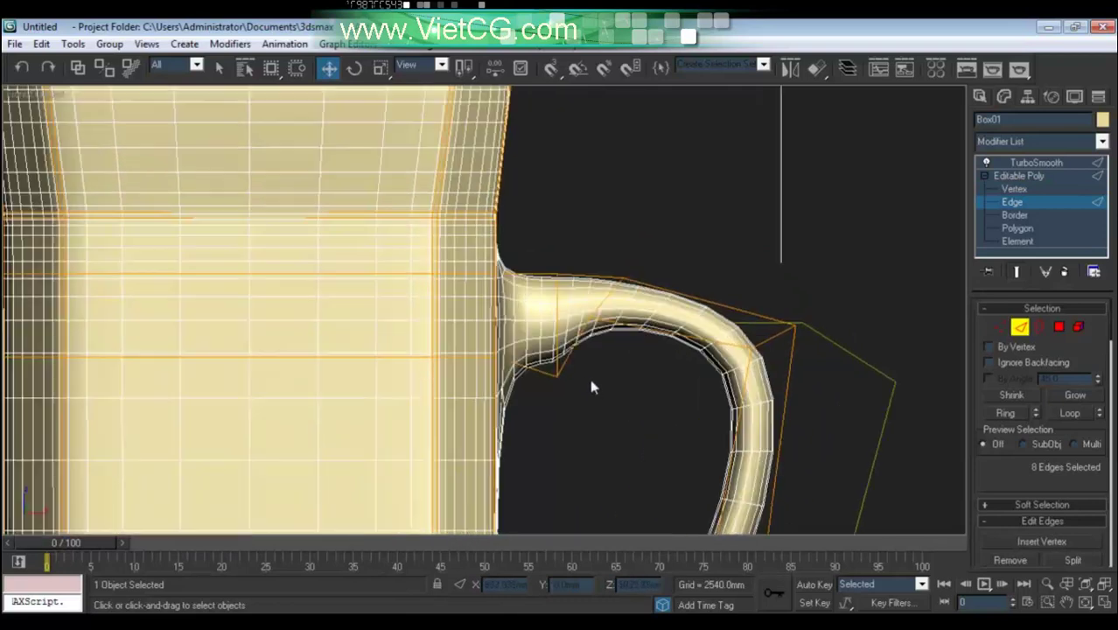
{"action": "left_click", "coordinate": [529, 255]}
{"action": "scroll", "coordinate": [1011, 479], "scroll_direction": "down", "scroll_amount": 2}
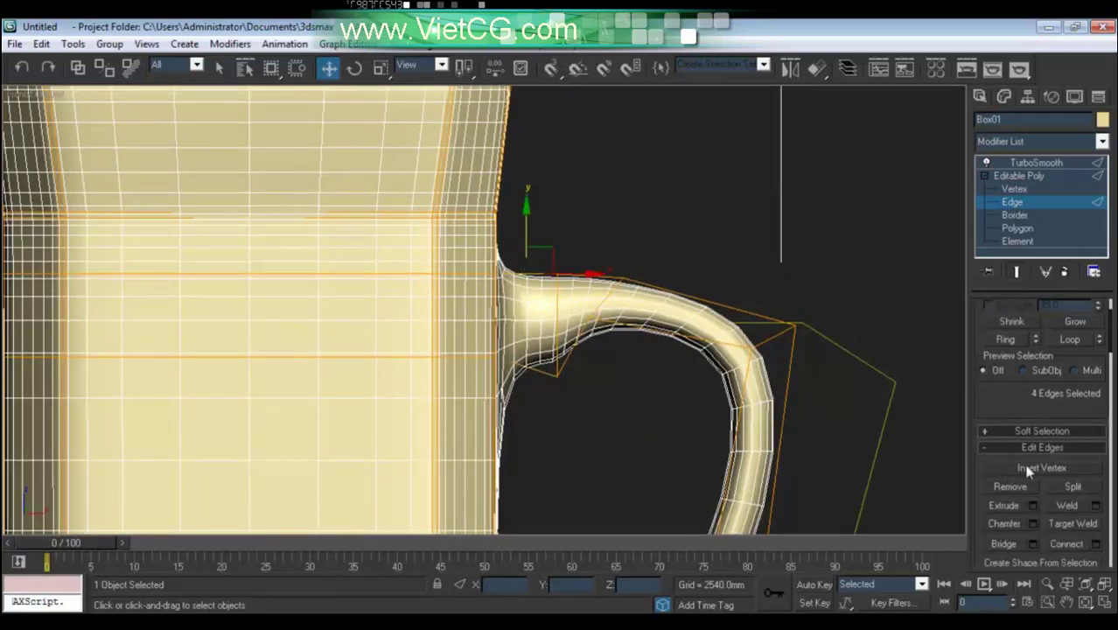
Connect the selected edges with 1 segment, Pinch -24 and Slide 73.
{"action": "left_click", "coordinate": [1096, 544]}
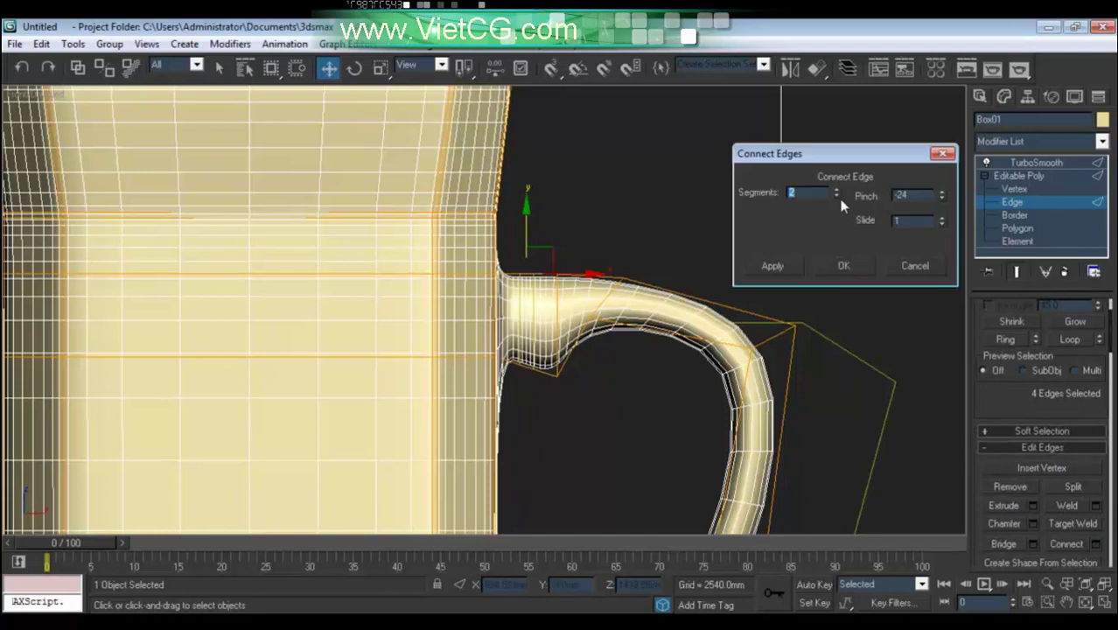
{"action": "left_click", "coordinate": [836, 196]}
{"action": "left_click", "coordinate": [844, 267]}
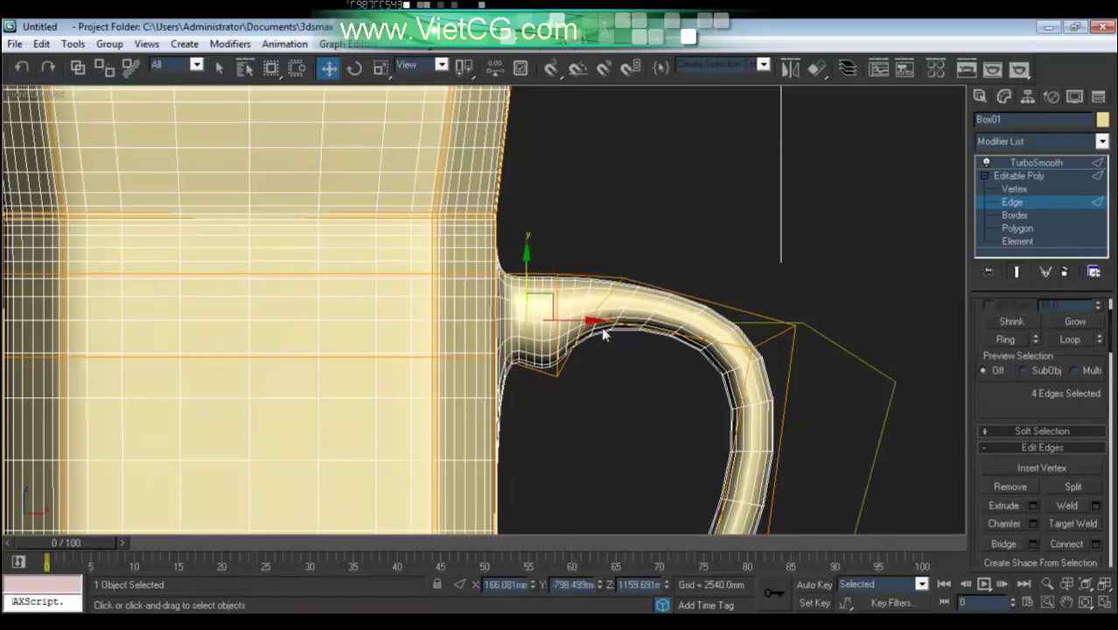
{"action": "key", "text": "ctrl+z"}
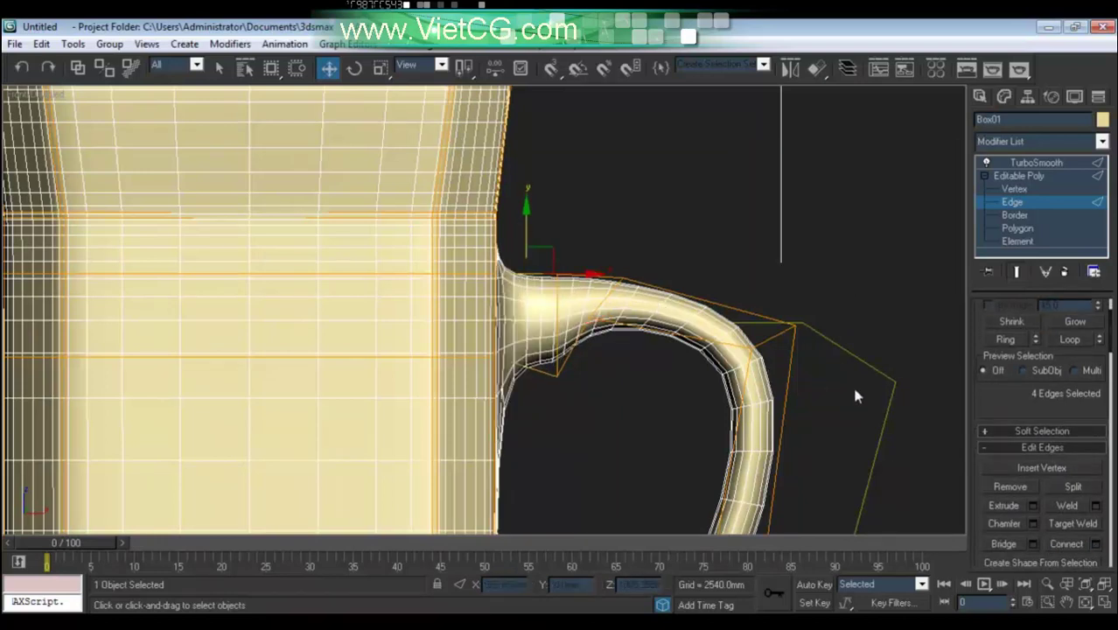
{"action": "left_click", "coordinate": [1095, 544]}
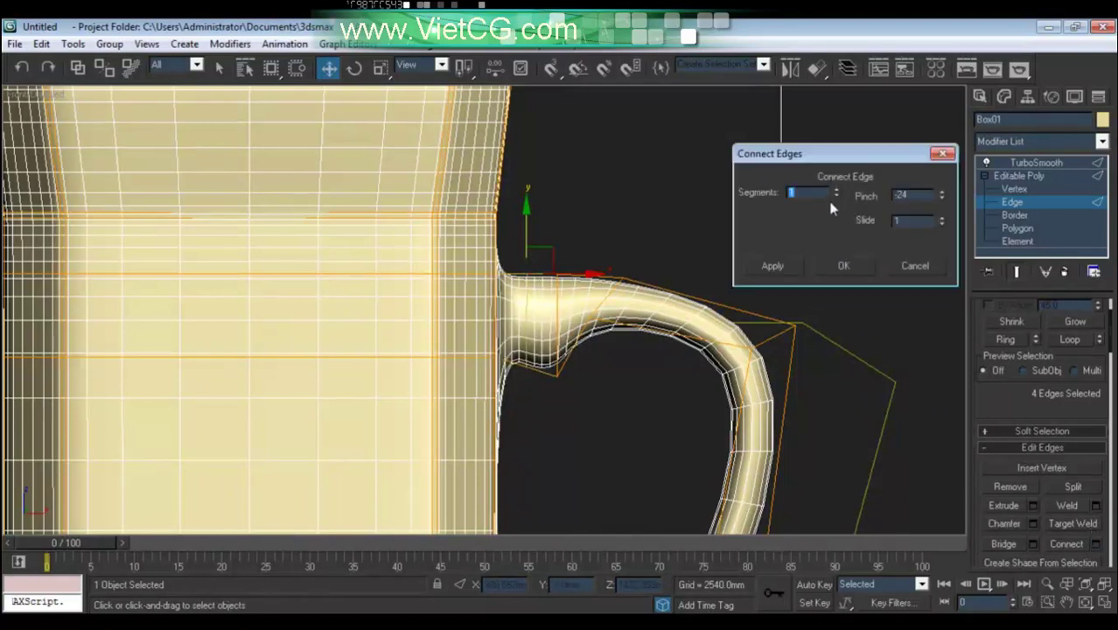
{"action": "mouse_move", "coordinate": [943, 225]}
{"action": "left_mouse_down"}
{"action": "mouse_move", "coordinate": [915, 88]}
{"action": "mouse_move", "coordinate": [924, 151]}
{"action": "left_mouse_up"}
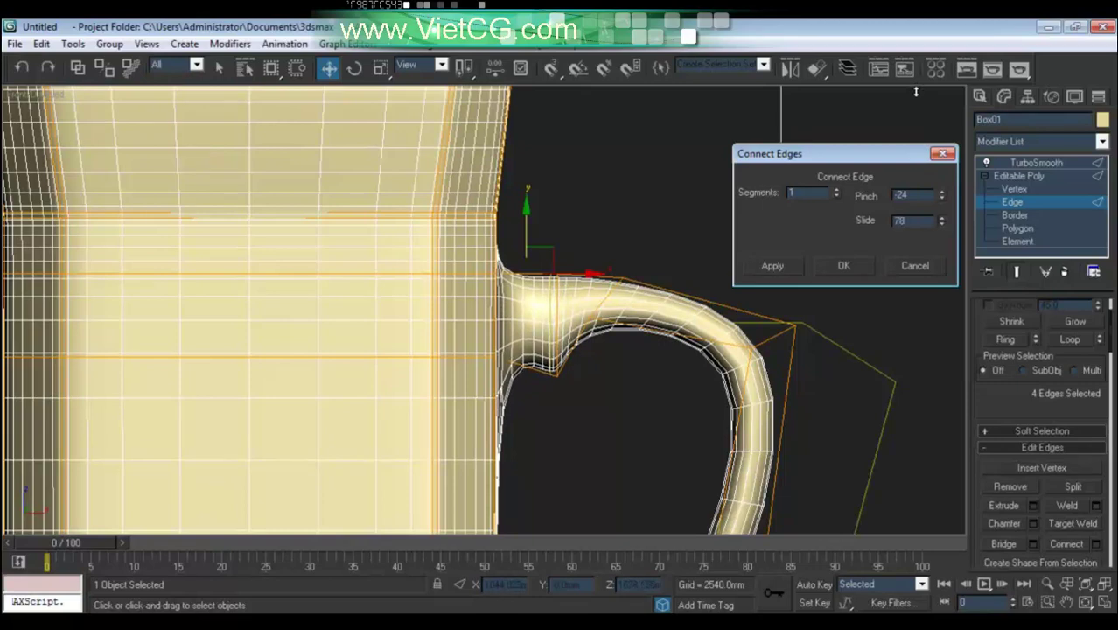
{"action": "left_click", "coordinate": [843, 266]}
{"action": "left_click", "coordinate": [636, 464]}
{"action": "scroll", "coordinate": [647, 394], "scroll_direction": "down", "scroll_amount": 3}
Preview the smoothed mug from above, then select it and frame it in the front view.
{"action": "scroll", "coordinate": [657, 333], "scroll_direction": "down", "scroll_amount": 3}
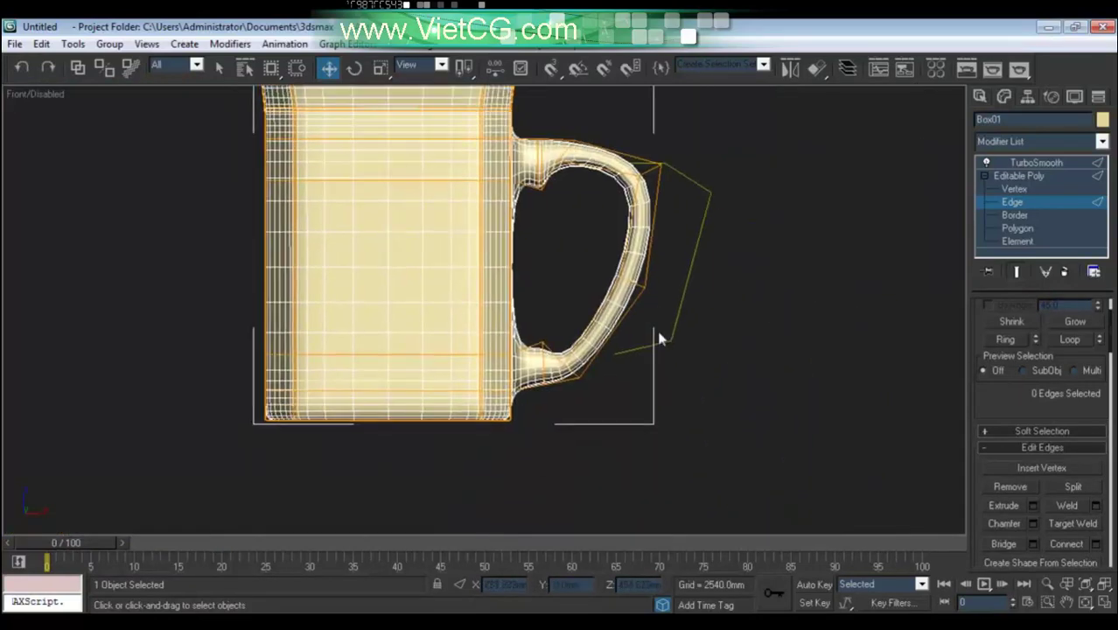
{"action": "scroll", "coordinate": [660, 339], "scroll_direction": "up", "scroll_amount": 3}
{"action": "scroll", "coordinate": [617, 407], "scroll_direction": "down", "scroll_amount": 3}
{"action": "left_click", "coordinate": [1032, 162]}
{"action": "left_click", "coordinate": [789, 275]}
{"action": "scroll", "coordinate": [717, 323], "scroll_direction": "down", "scroll_amount": 2}
{"action": "scroll", "coordinate": [658, 341], "scroll_direction": "down", "scroll_amount": 2}
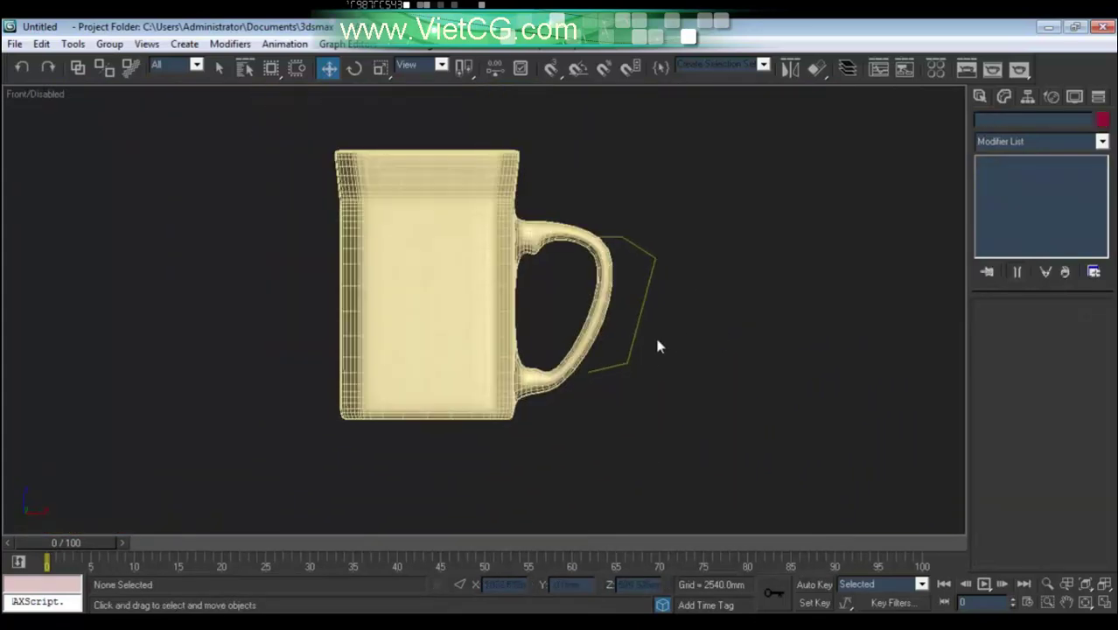
{"action": "mouse_move", "coordinate": [658, 347]}
{"action": "middle_mouse_down", "text": "alt"}
{"action": "mouse_move", "coordinate": [541, 389]}
{"action": "mouse_move", "coordinate": [604, 370]}
{"action": "middle_mouse_up", "text": "alt"}
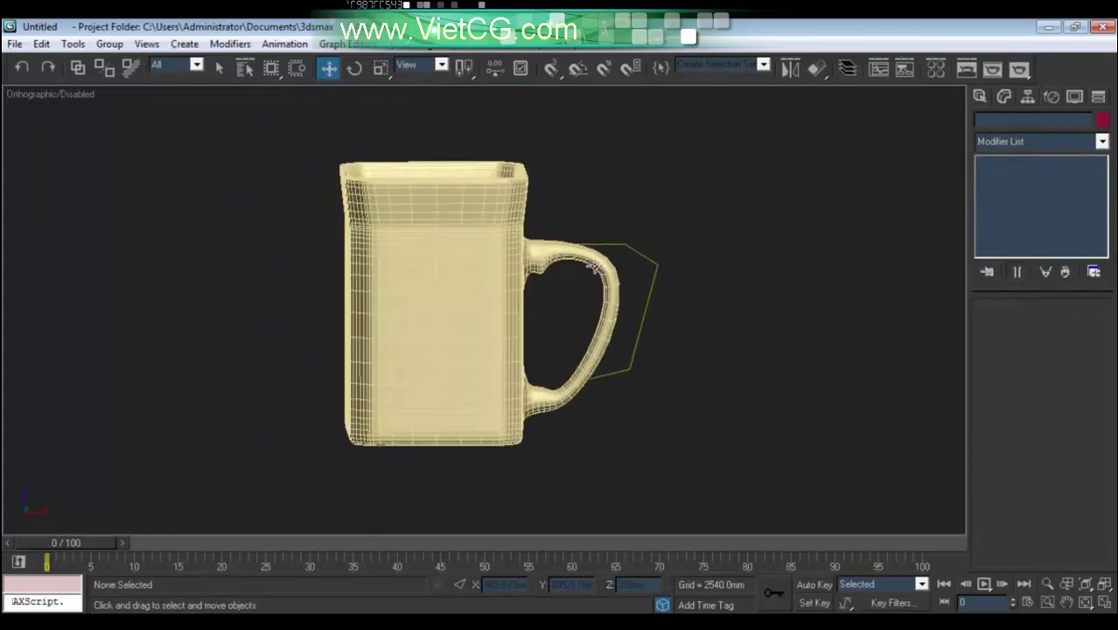
{"action": "left_click", "coordinate": [593, 267]}
{"action": "key", "text": "f"}
{"action": "key", "text": "z"}
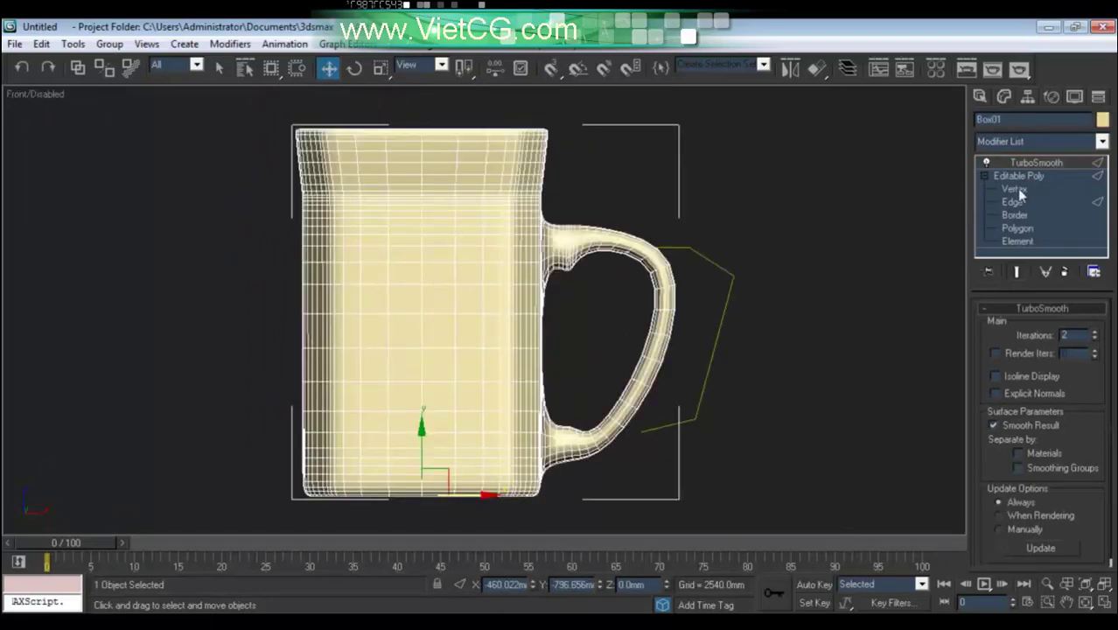
At Vertex level, box-select the four handle-base vertices and raise them slightly.
{"action": "left_click", "coordinate": [1014, 189]}
{"action": "scroll", "coordinate": [628, 330], "scroll_direction": "up", "scroll_amount": 3}
{"action": "scroll", "coordinate": [673, 368], "scroll_direction": "up", "scroll_amount": 2}
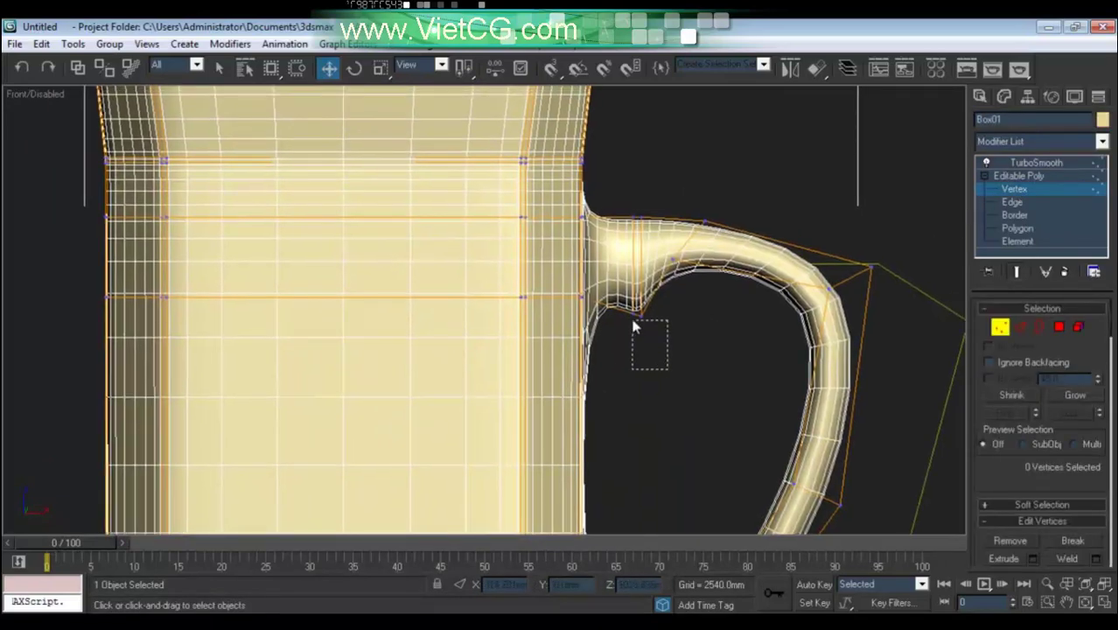
{"action": "left_click_drag", "start_coordinate": [635, 326], "coordinate": [641, 275]}
{"action": "left_click", "coordinate": [656, 322]}
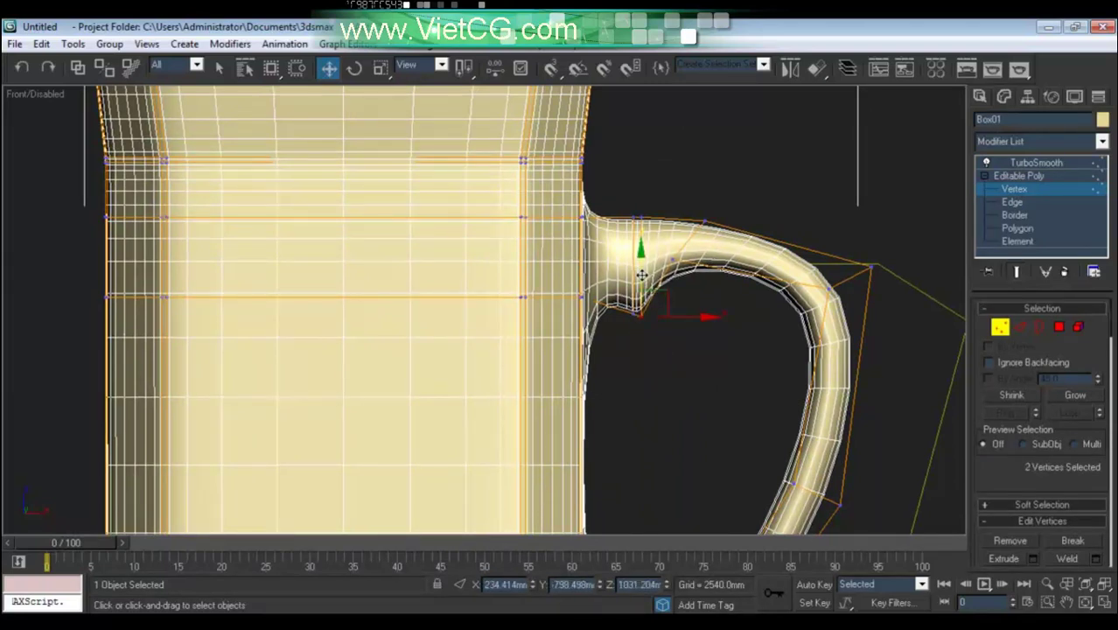
{"action": "left_click_drag", "start_coordinate": [669, 350], "coordinate": [617, 306], "text": "ctrl"}
{"action": "left_click_drag", "start_coordinate": [640, 268], "coordinate": [636, 265]}
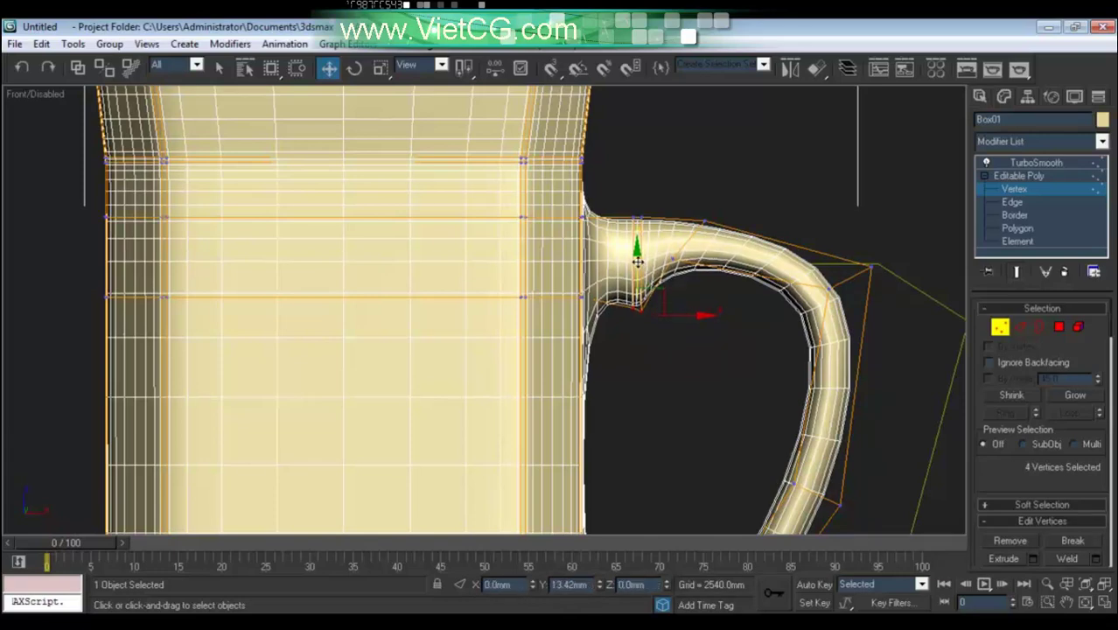
Raise two more vertices at the handle joint, then restore the smoothed TurboSmooth display.
{"action": "scroll", "coordinate": [637, 324], "scroll_direction": "up", "scroll_amount": 5}
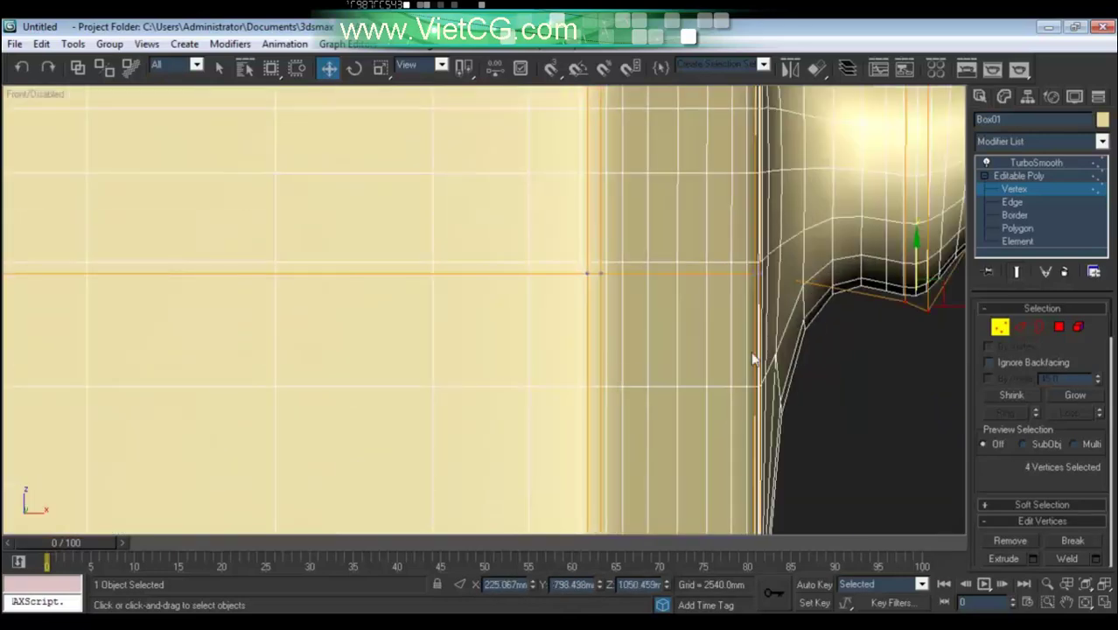
{"action": "left_click_drag", "start_coordinate": [787, 302], "coordinate": [794, 237]}
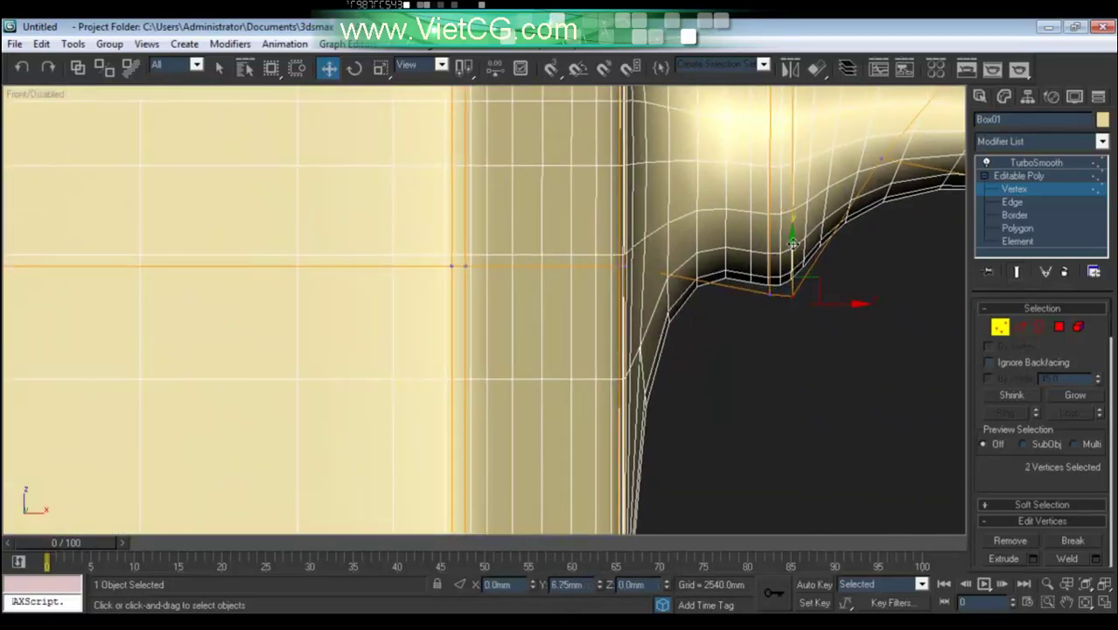
{"action": "scroll", "coordinate": [796, 236], "scroll_direction": "down", "scroll_amount": 5}
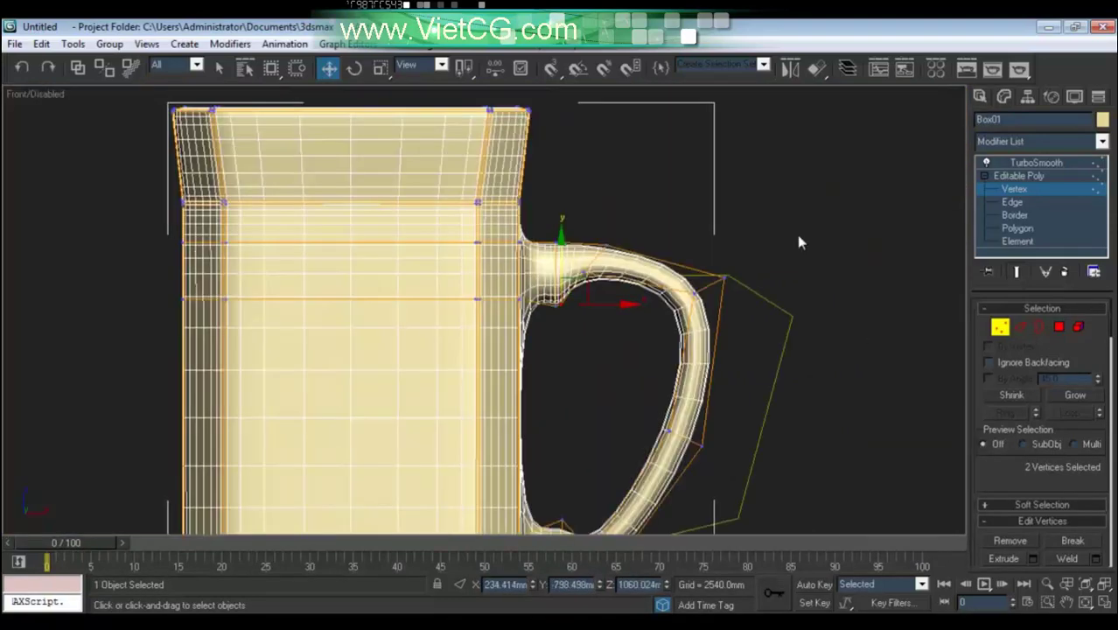
{"action": "scroll", "coordinate": [667, 324], "scroll_direction": "down", "scroll_amount": 1}
{"action": "left_click", "coordinate": [733, 356]}
{"action": "middle_click_drag", "start_coordinate": [733, 356], "coordinate": [787, 319]}
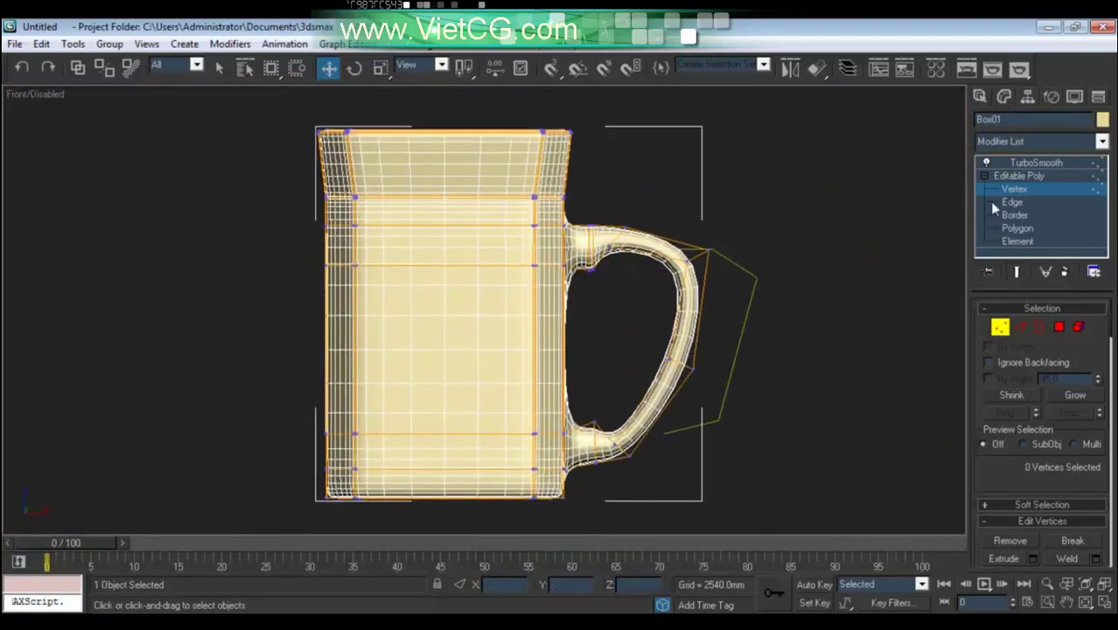
{"action": "left_click", "coordinate": [1019, 164]}
{"action": "left_click", "coordinate": [809, 337]}
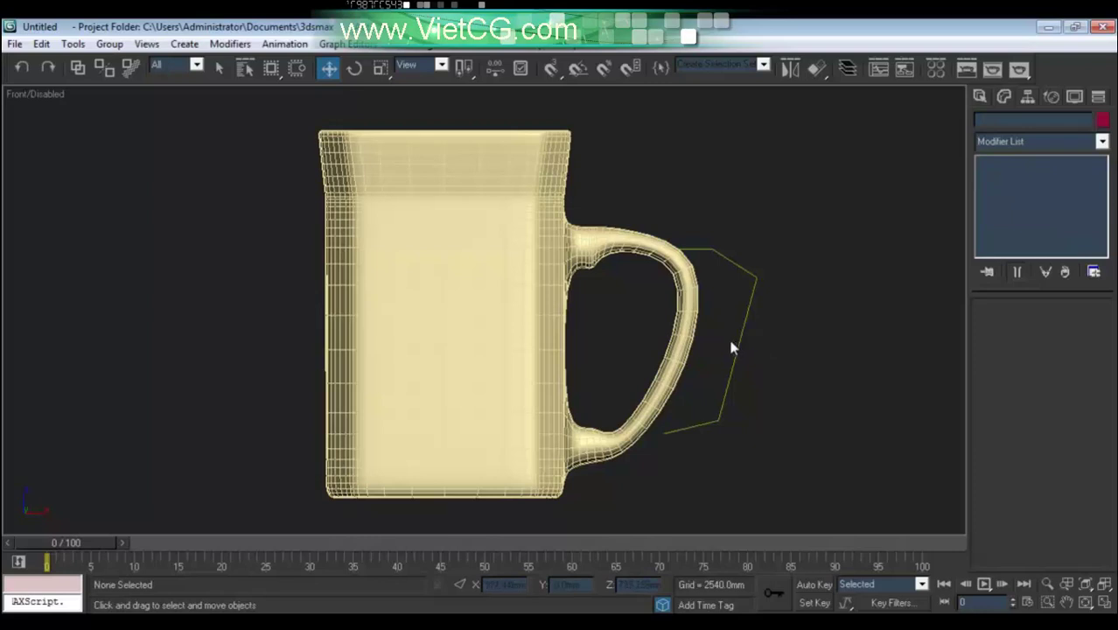
Hide the edged-face wireframe with F4 and orbit to an angled view of the mug.
{"action": "key", "text": "F4"}
{"action": "scroll", "coordinate": [735, 351], "scroll_direction": "down", "scroll_amount": 2}
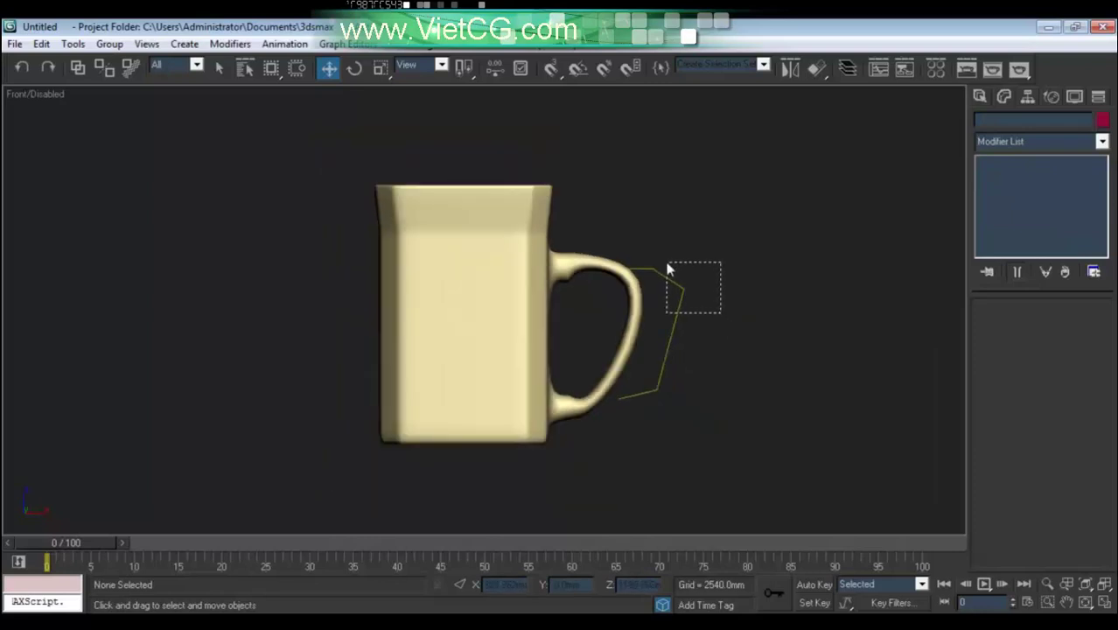
{"action": "left_click_drag", "start_coordinate": [667, 269], "coordinate": [690, 327]}
{"action": "scroll", "coordinate": [690, 328], "scroll_direction": "down", "scroll_amount": 3}
{"action": "mouse_move", "coordinate": [688, 325]}
{"action": "middle_mouse_down", "text": "alt"}
{"action": "mouse_move", "coordinate": [535, 389]}
{"action": "mouse_move", "coordinate": [571, 380]}
{"action": "middle_mouse_up", "text": "alt"}
{"action": "scroll", "coordinate": [614, 409], "scroll_direction": "up", "scroll_amount": 2}
{"action": "scroll", "coordinate": [658, 425], "scroll_direction": "up", "scroll_amount": 3}
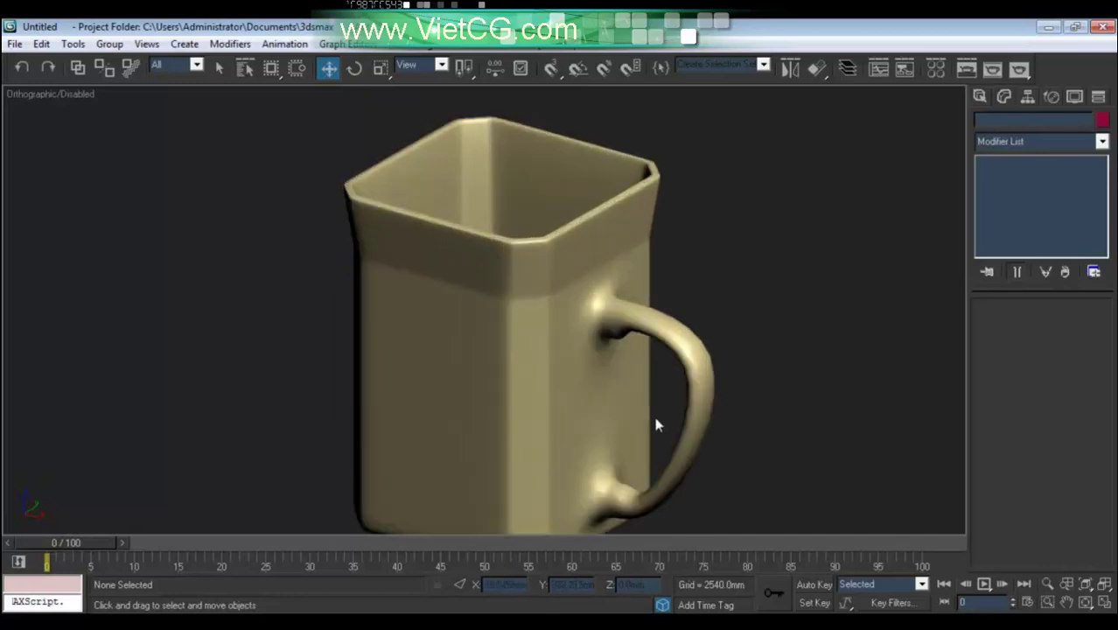
{"action": "scroll", "coordinate": [658, 425], "scroll_direction": "down", "scroll_amount": 1}
{"action": "mouse_move", "coordinate": [656, 400]}
{"action": "middle_mouse_down", "text": "alt"}
{"action": "mouse_move", "coordinate": [672, 342]}
{"action": "mouse_move", "coordinate": [687, 368]}
{"action": "middle_mouse_up", "text": "alt"}
{"action": "scroll", "coordinate": [661, 350], "scroll_direction": "down", "scroll_amount": 2}
{"action": "scroll", "coordinate": [634, 359], "scroll_direction": "down", "scroll_amount": 1}
Set TurboSmooth iterations to 3 and look into the mug from above.
{"action": "left_click", "coordinate": [674, 302]}
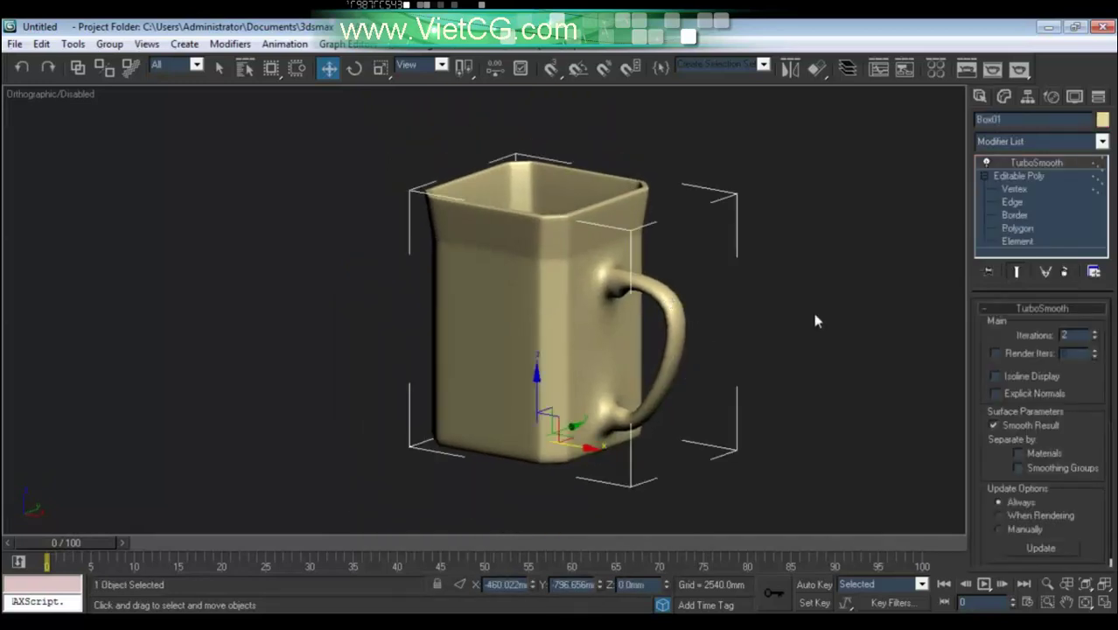
{"action": "left_click", "coordinate": [1095, 332]}
{"action": "left_click", "coordinate": [776, 312]}
{"action": "middle_click_drag", "start_coordinate": [758, 333], "coordinate": [777, 347]}
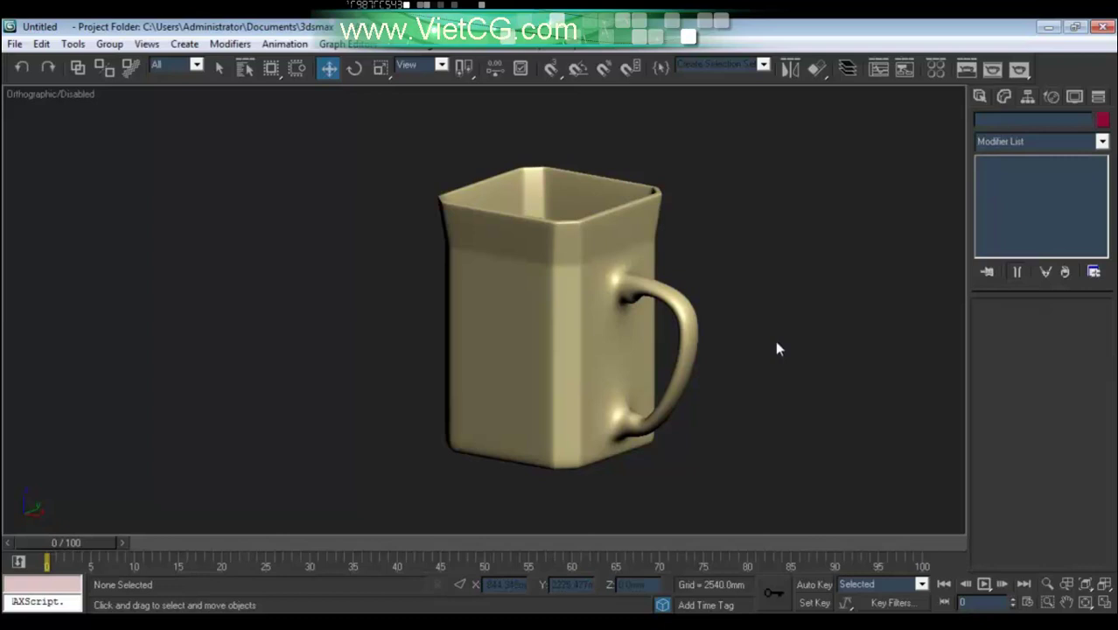
{"action": "mouse_move", "coordinate": [623, 395]}
{"action": "middle_mouse_down", "text": "alt"}
{"action": "mouse_move", "coordinate": [631, 416]}
{"action": "mouse_move", "coordinate": [609, 197]}
{"action": "mouse_move", "coordinate": [600, 419]}
{"action": "mouse_move", "coordinate": [464, 415]}
{"action": "mouse_move", "coordinate": [485, 251]}
{"action": "mouse_move", "coordinate": [521, 212]}
{"action": "mouse_move", "coordinate": [648, 229]}
{"action": "mouse_move", "coordinate": [643, 257]}
{"action": "mouse_move", "coordinate": [629, 228]}
{"action": "mouse_move", "coordinate": [793, 247]}
{"action": "mouse_move", "coordinate": [739, 273]}
{"action": "middle_mouse_up", "text": "alt"}
{"action": "scroll", "coordinate": [538, 383], "scroll_direction": "up", "scroll_amount": 4}
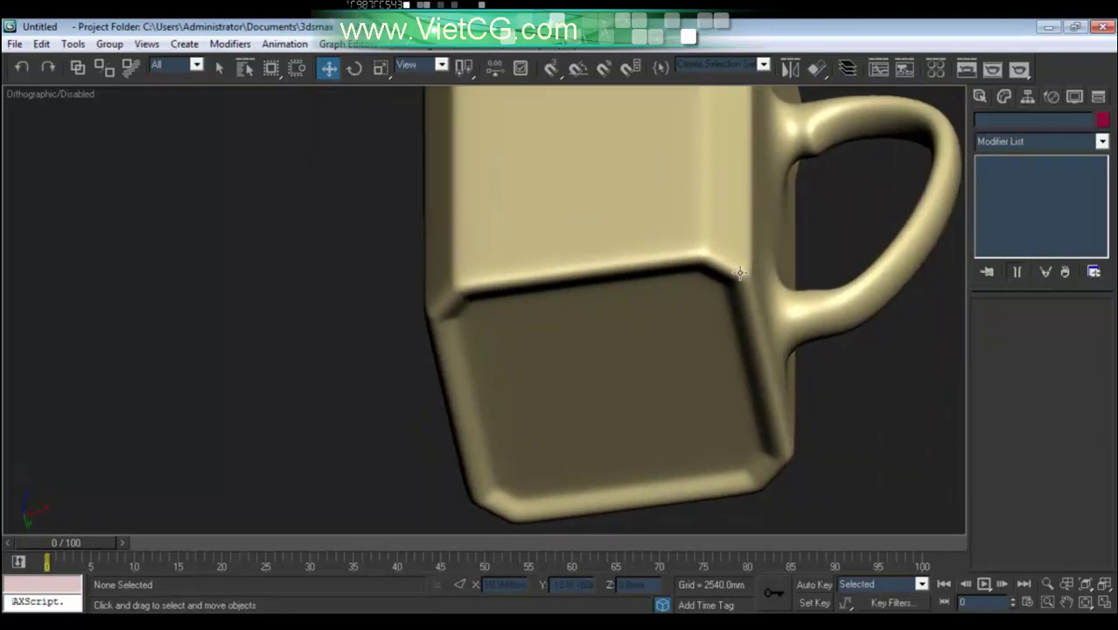
Enter Edge level on Box01 with Show End Result off and wireframe edges visible.
{"action": "left_click", "coordinate": [737, 273]}
{"action": "left_click", "coordinate": [1013, 202]}
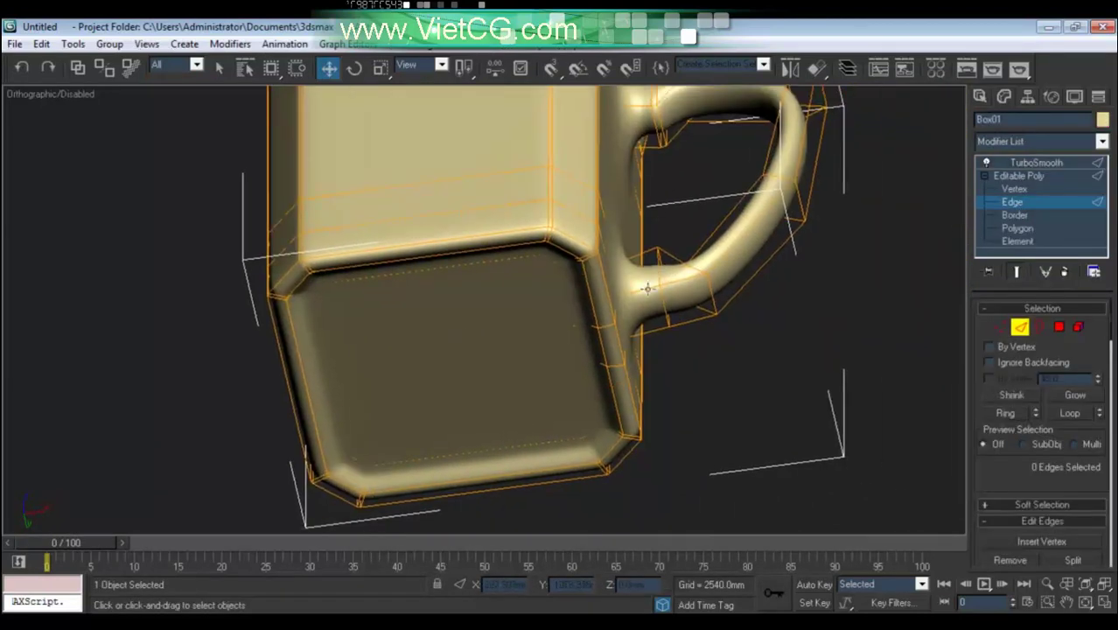
{"action": "scroll", "coordinate": [731, 280], "scroll_direction": "up", "scroll_amount": 5}
{"action": "left_click", "coordinate": [1019, 271]}
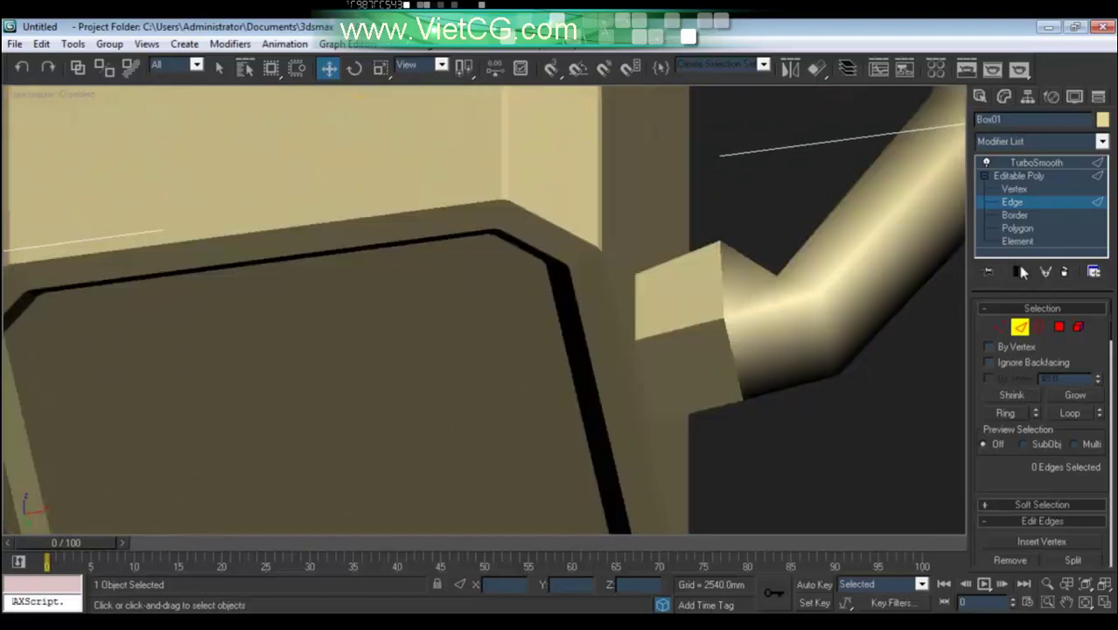
{"action": "middle_click_drag", "start_coordinate": [647, 350], "coordinate": [673, 367], "text": "alt"}
{"action": "key", "text": "F4"}
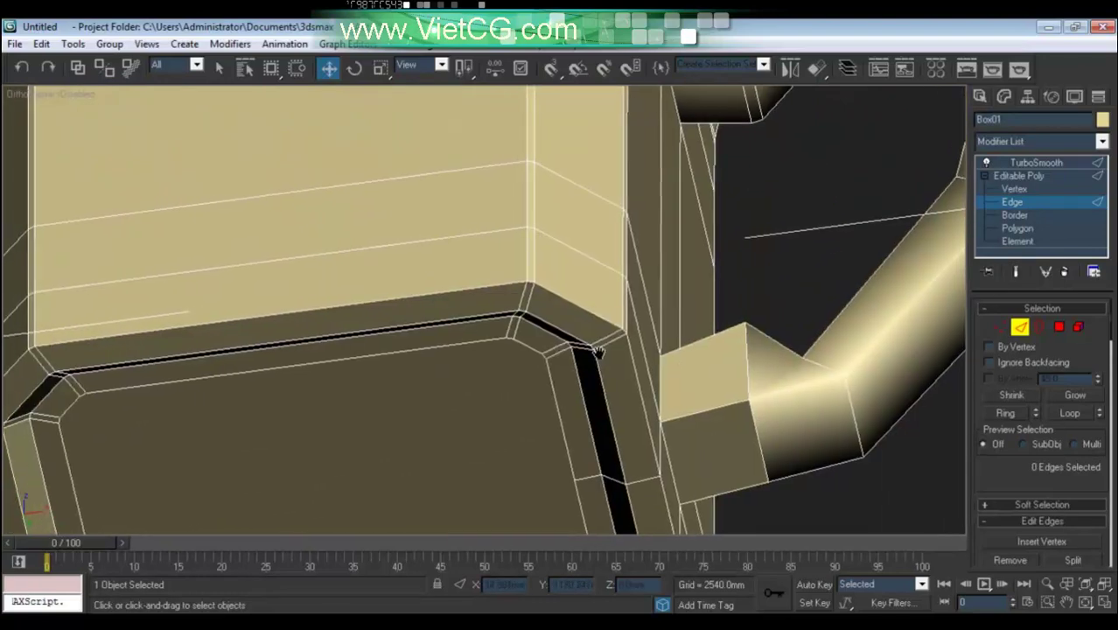
{"action": "scroll", "coordinate": [578, 331], "scroll_direction": "up", "scroll_amount": 2}
Select three bottom-rim edges and extend them with Loop to the full 54 edges.
{"action": "left_click", "coordinate": [601, 295]}
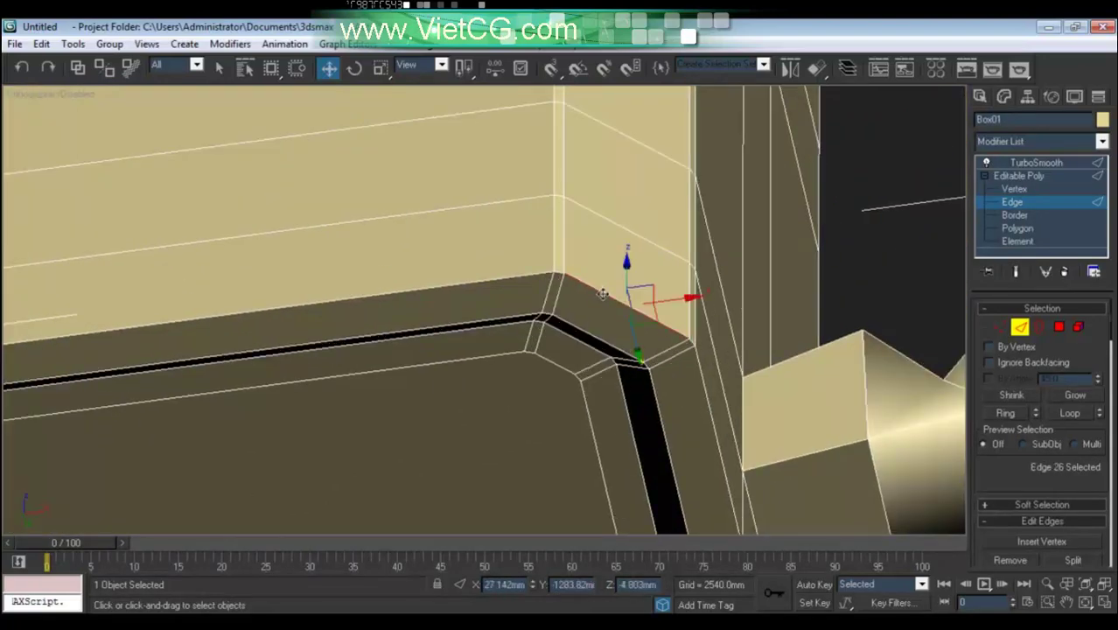
{"action": "left_click", "coordinate": [584, 343], "text": "ctrl"}
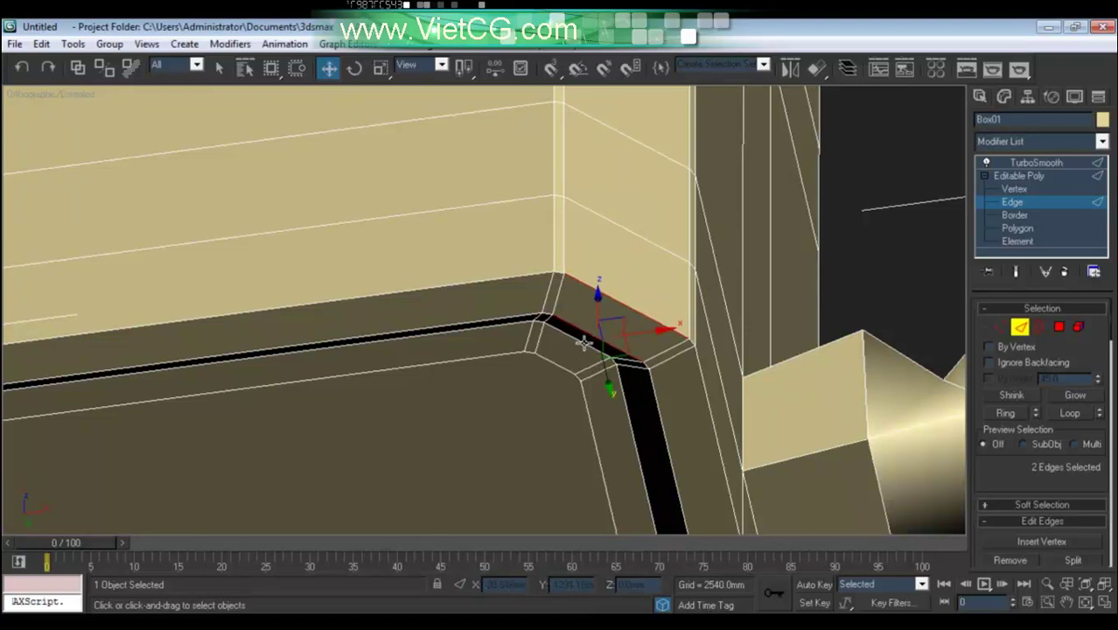
{"action": "left_click", "coordinate": [583, 343], "text": "ctrl"}
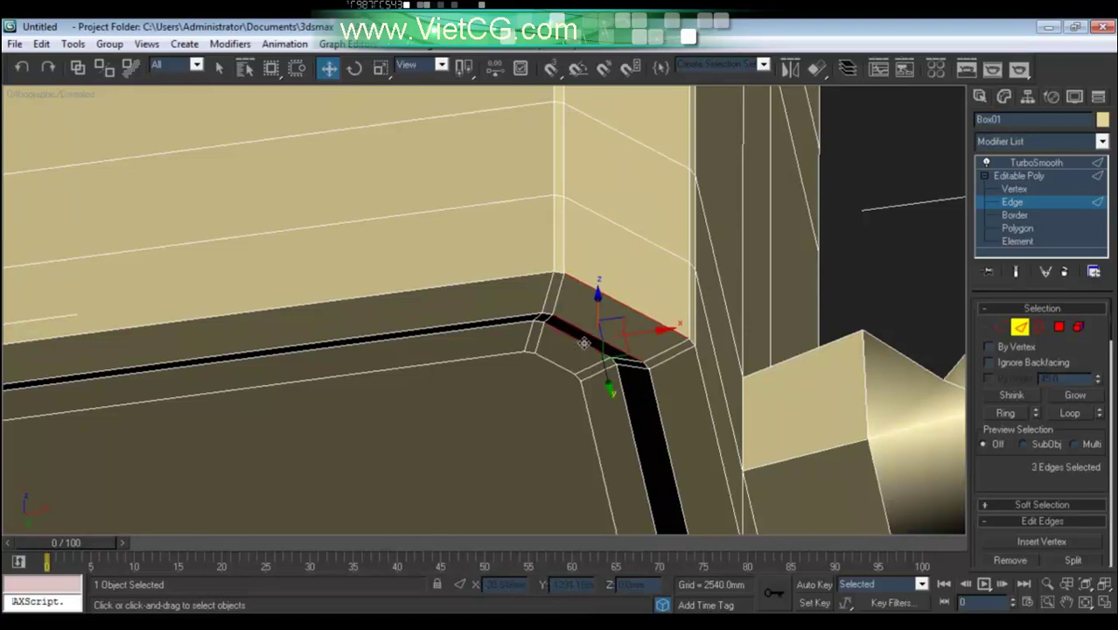
{"action": "left_click", "coordinate": [1071, 413]}
{"action": "middle_click_drag", "start_coordinate": [946, 507], "coordinate": [915, 487]}
{"action": "scroll", "coordinate": [999, 478], "scroll_direction": "down", "scroll_amount": 2}
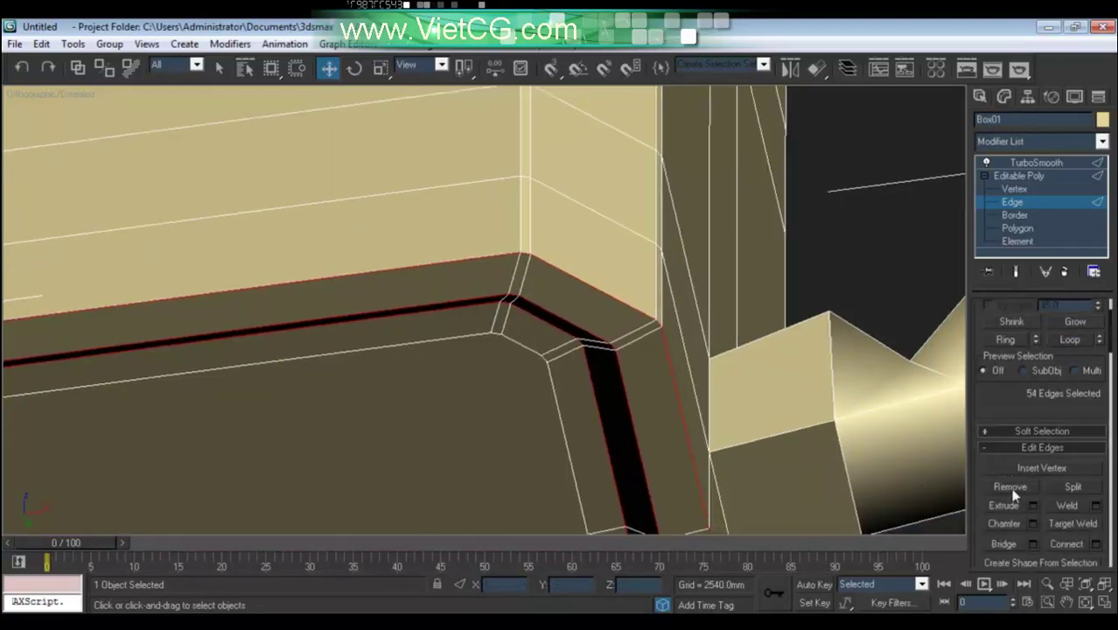
Chamfer the 54 base edges into double edges and turn the smoothed result back on.
{"action": "left_click", "coordinate": [1005, 523]}
{"action": "scroll", "coordinate": [624, 332], "scroll_direction": "up", "scroll_amount": 2}
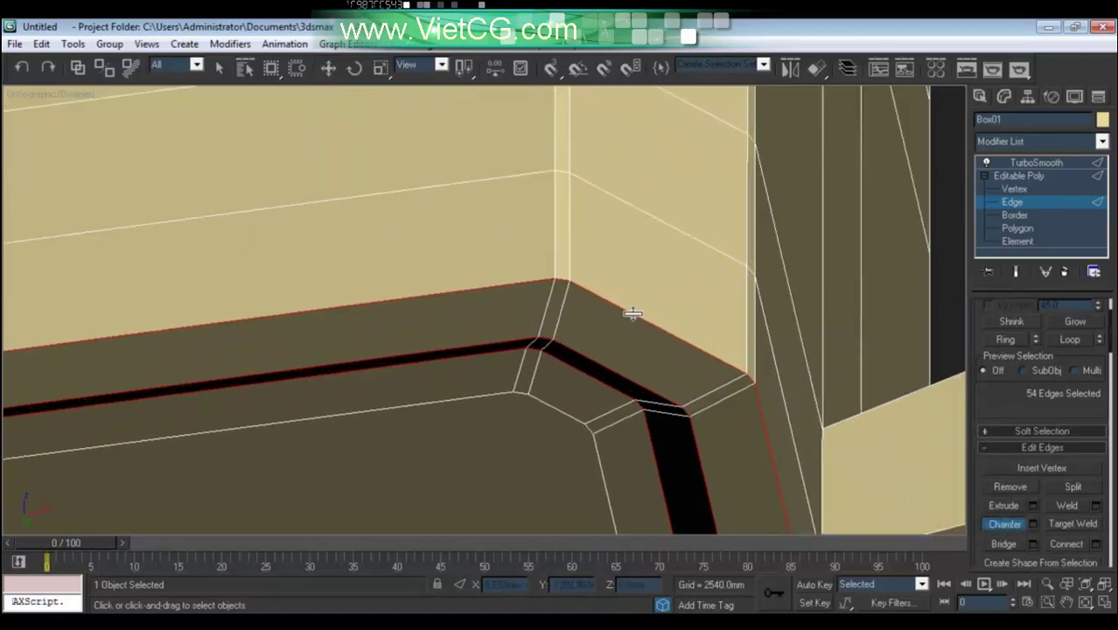
{"action": "left_click_drag", "start_coordinate": [632, 313], "coordinate": [631, 309]}
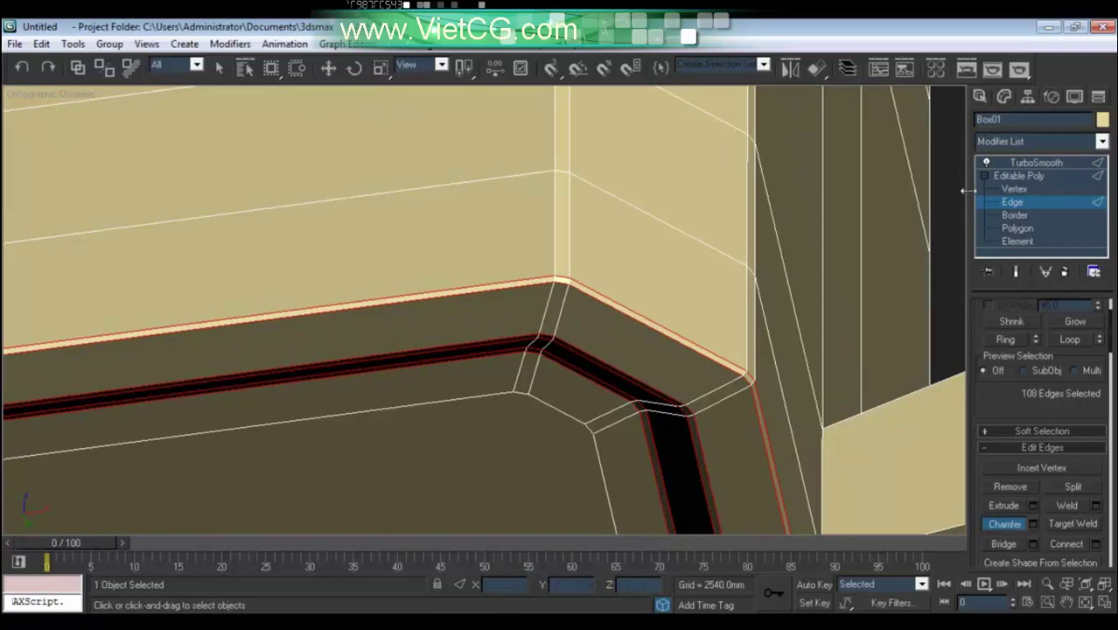
{"action": "left_click", "coordinate": [1036, 162]}
Switch to Move, deselect the mug, and pan and orbit to inspect its base and handle.
{"action": "scroll", "coordinate": [644, 317], "scroll_direction": "down", "scroll_amount": 3}
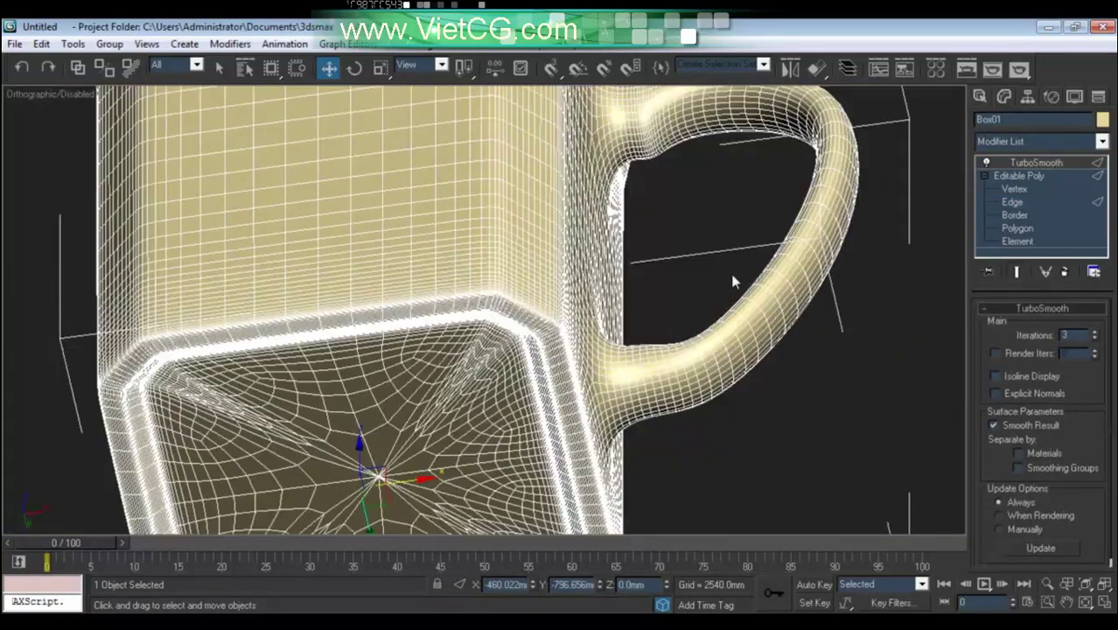
{"action": "key", "text": "w"}
{"action": "left_click", "coordinate": [689, 327]}
{"action": "middle_click_drag", "start_coordinate": [635, 345], "coordinate": [667, 337]}
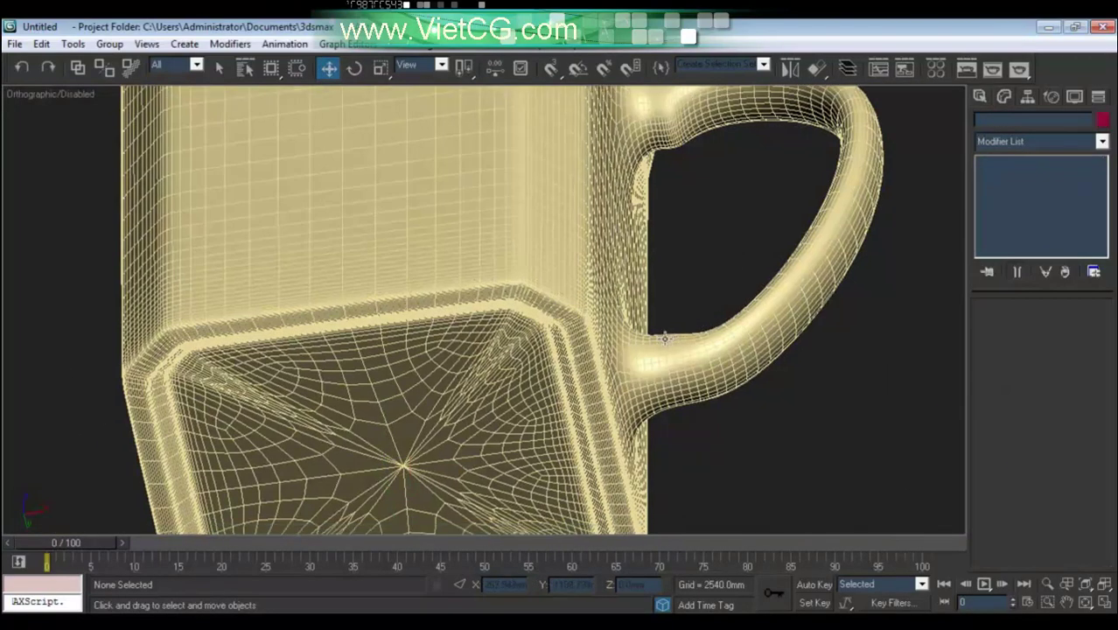
{"action": "scroll", "coordinate": [665, 337], "scroll_direction": "down", "scroll_amount": 2}
{"action": "scroll", "coordinate": [681, 333], "scroll_direction": "down", "scroll_amount": 1}
{"action": "middle_click_drag", "start_coordinate": [686, 337], "coordinate": [634, 275]}
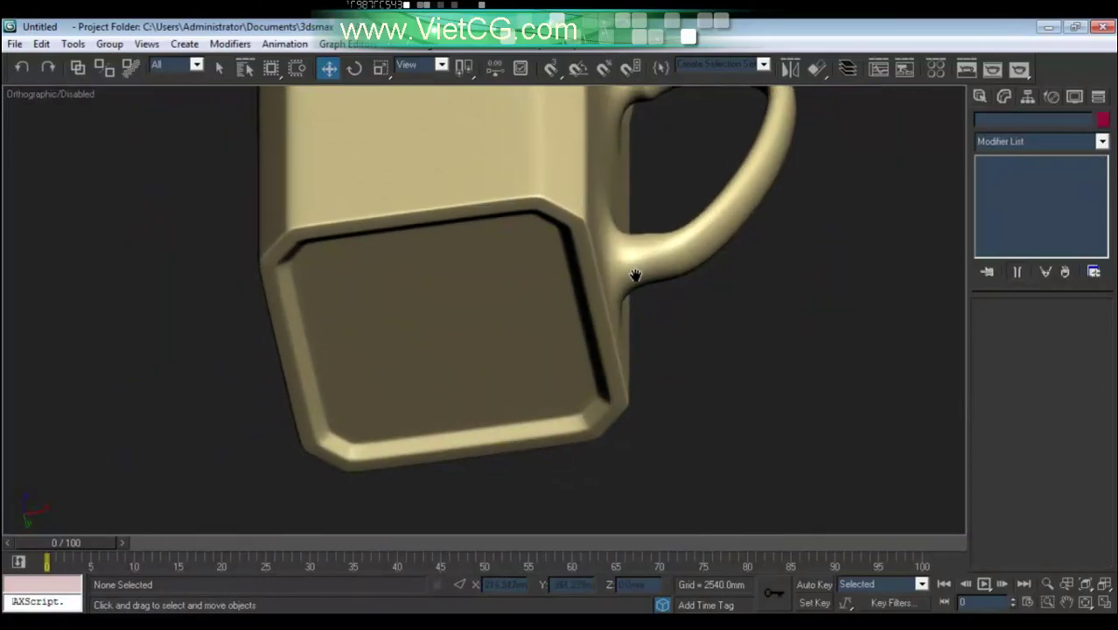
{"action": "mouse_move", "coordinate": [645, 330]}
{"action": "middle_mouse_down", "text": "alt"}
{"action": "mouse_move", "coordinate": [634, 299]}
{"action": "mouse_move", "coordinate": [681, 295]}
{"action": "mouse_move", "coordinate": [691, 272]}
{"action": "mouse_move", "coordinate": [703, 306]}
{"action": "mouse_move", "coordinate": [693, 331]}
{"action": "mouse_move", "coordinate": [629, 380]}
{"action": "mouse_move", "coordinate": [612, 241]}
{"action": "mouse_move", "coordinate": [623, 345]}
{"action": "mouse_move", "coordinate": [599, 224]}
{"action": "mouse_move", "coordinate": [549, 395]}
{"action": "mouse_move", "coordinate": [501, 367]}
{"action": "mouse_move", "coordinate": [524, 369]}
{"action": "mouse_move", "coordinate": [471, 374]}
{"action": "mouse_move", "coordinate": [471, 336]}
{"action": "mouse_move", "coordinate": [649, 220]}
{"action": "mouse_move", "coordinate": [642, 150]}
{"action": "mouse_move", "coordinate": [688, 225]}
{"action": "mouse_move", "coordinate": [569, 347]}
{"action": "mouse_move", "coordinate": [581, 328]}
{"action": "mouse_move", "coordinate": [636, 317]}
{"action": "middle_mouse_up", "text": "alt"}
{"action": "scroll", "coordinate": [471, 336], "scroll_direction": "up", "scroll_amount": 3}
{"action": "scroll", "coordinate": [471, 331], "scroll_direction": "up", "scroll_amount": 2}
{"action": "scroll", "coordinate": [473, 332], "scroll_direction": "down", "scroll_amount": 2}
{"action": "scroll", "coordinate": [471, 337], "scroll_direction": "down", "scroll_amount": 4}
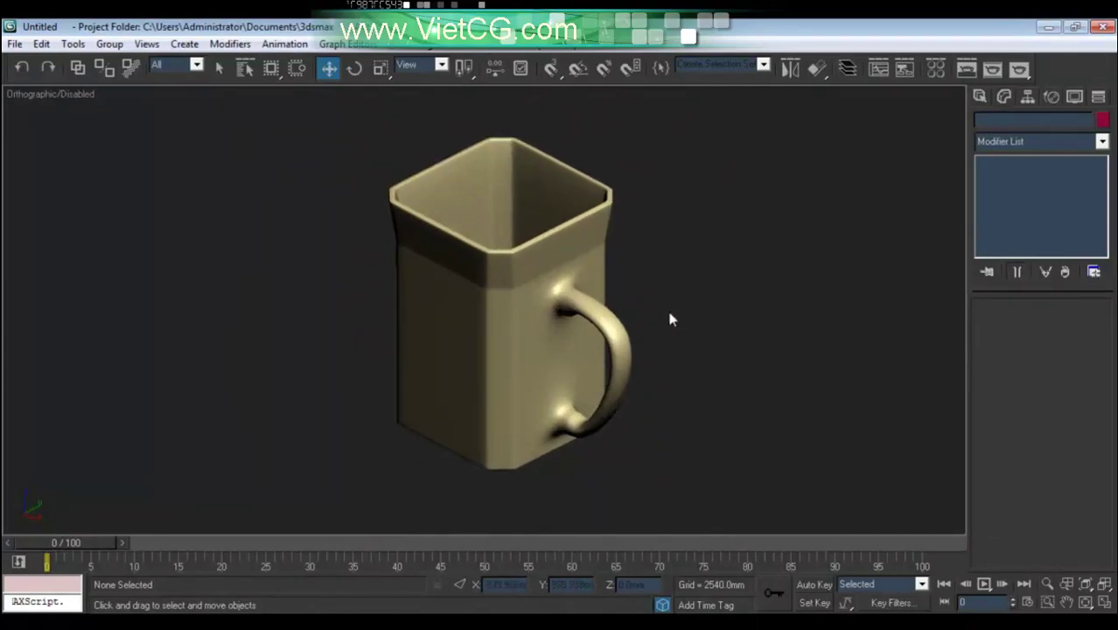